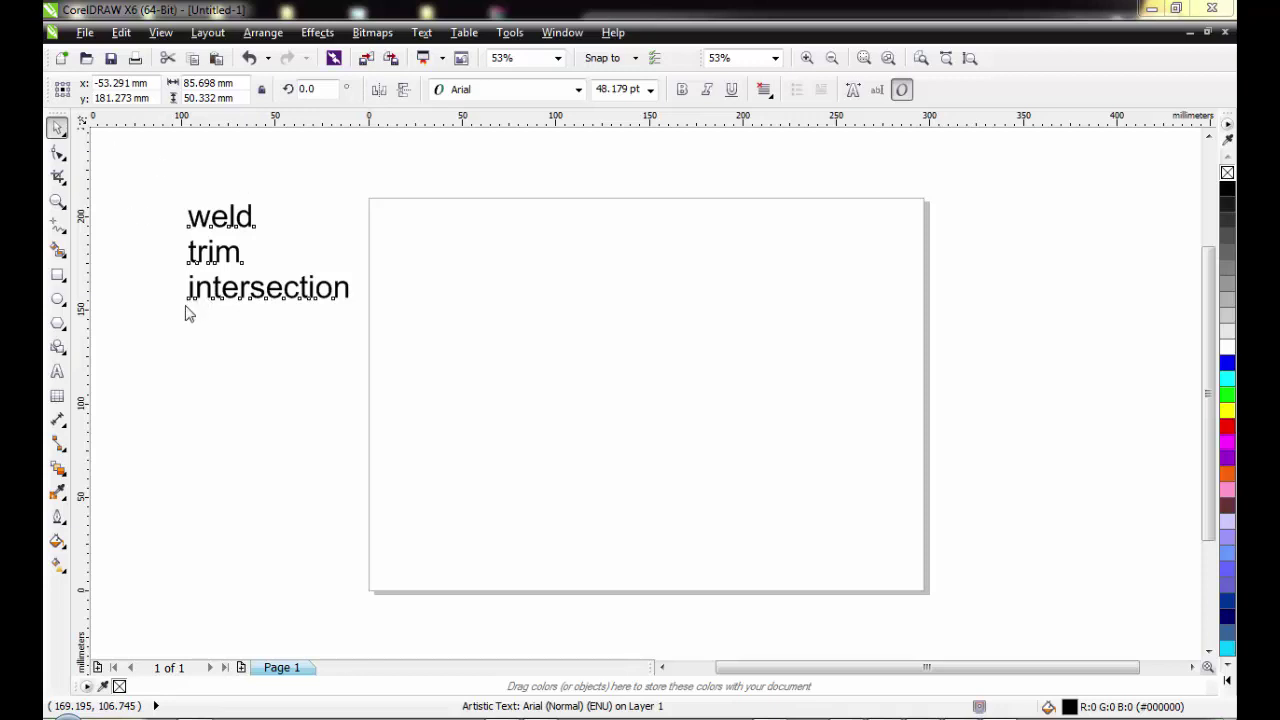
Add the text "envelope", enlarge it to about 53.7 pt and place it directly below the word "intersection"
left_click(59, 370)
left_click(261, 356)
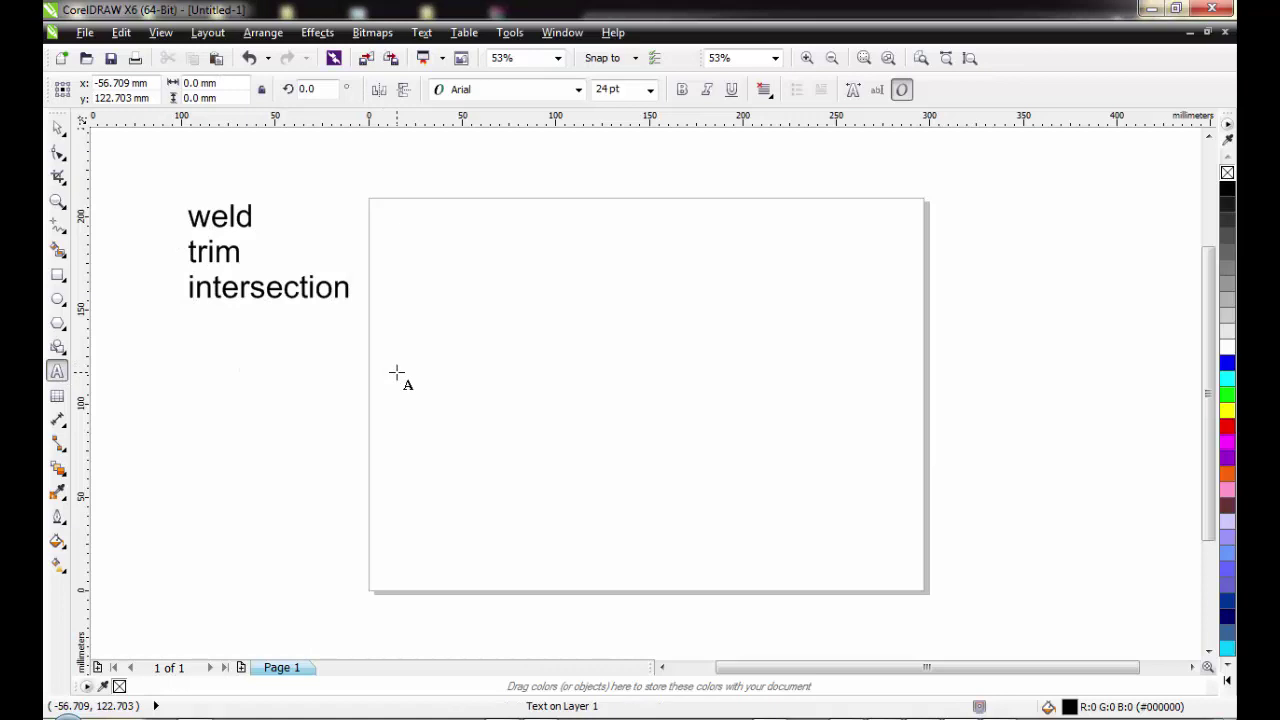
type("envelope")
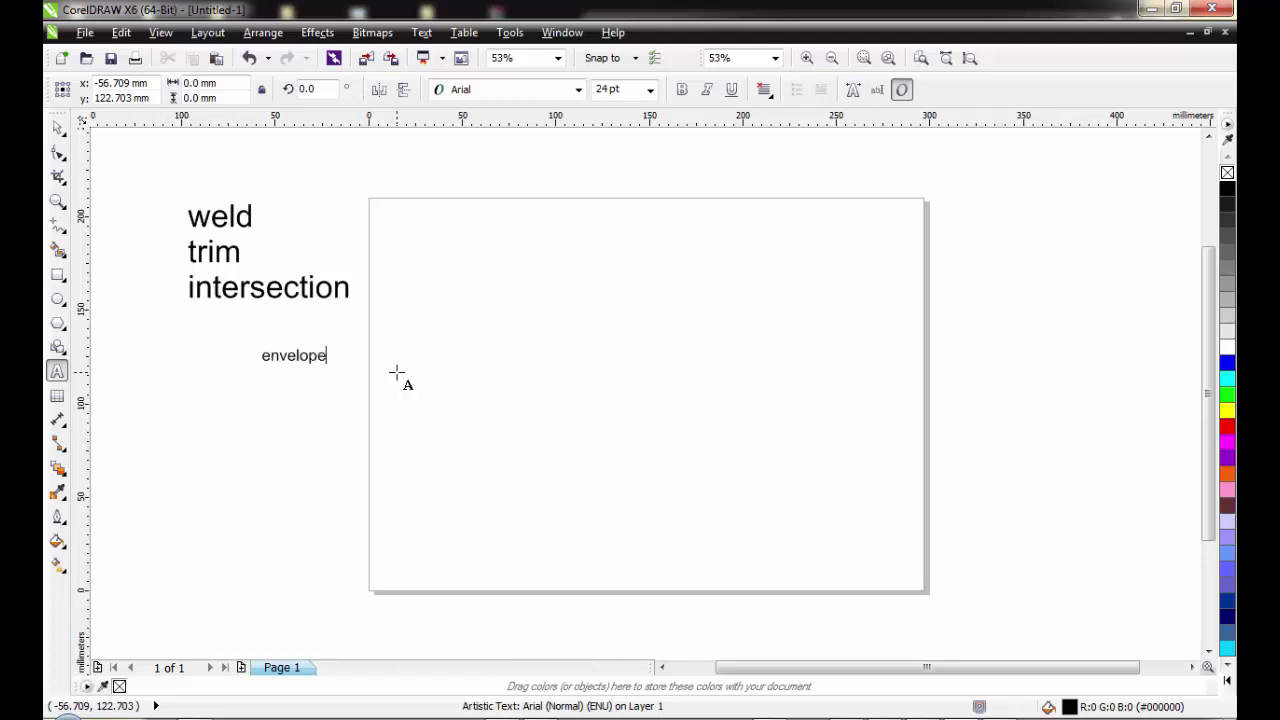
left_click(57, 127)
left_click_drag(255, 371, 177, 389)
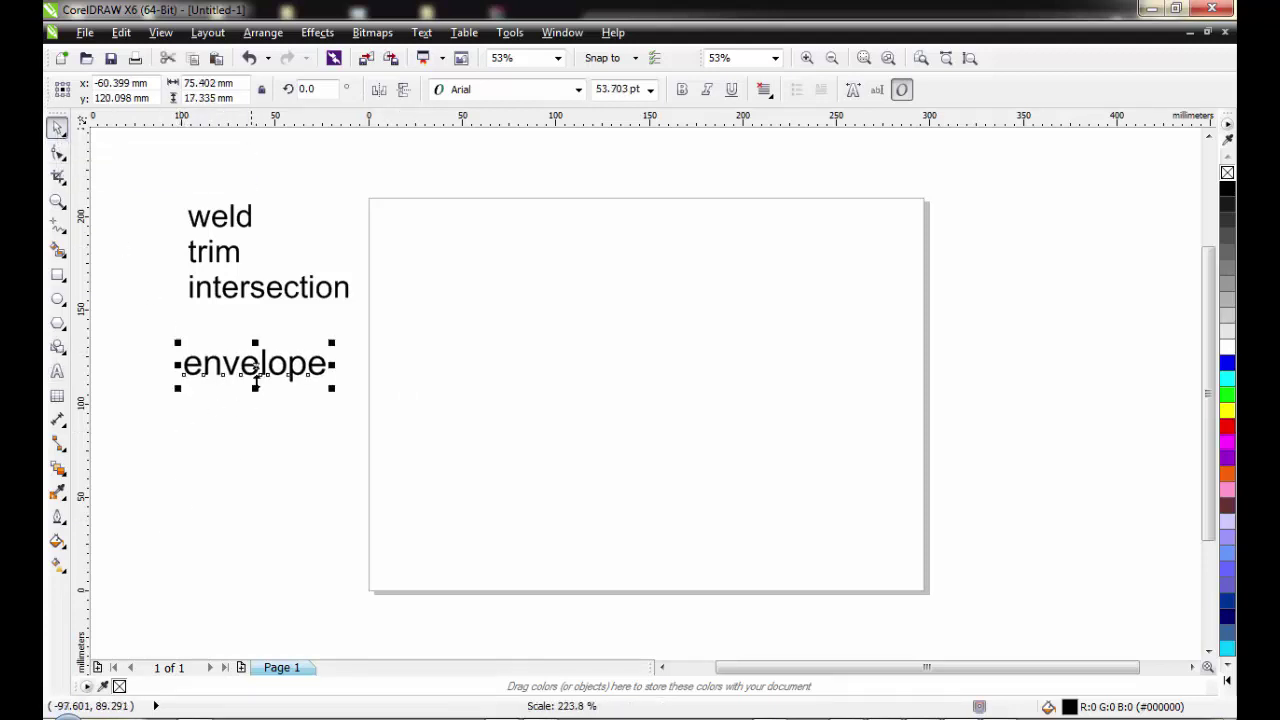
left_click_drag(265, 372, 267, 333)
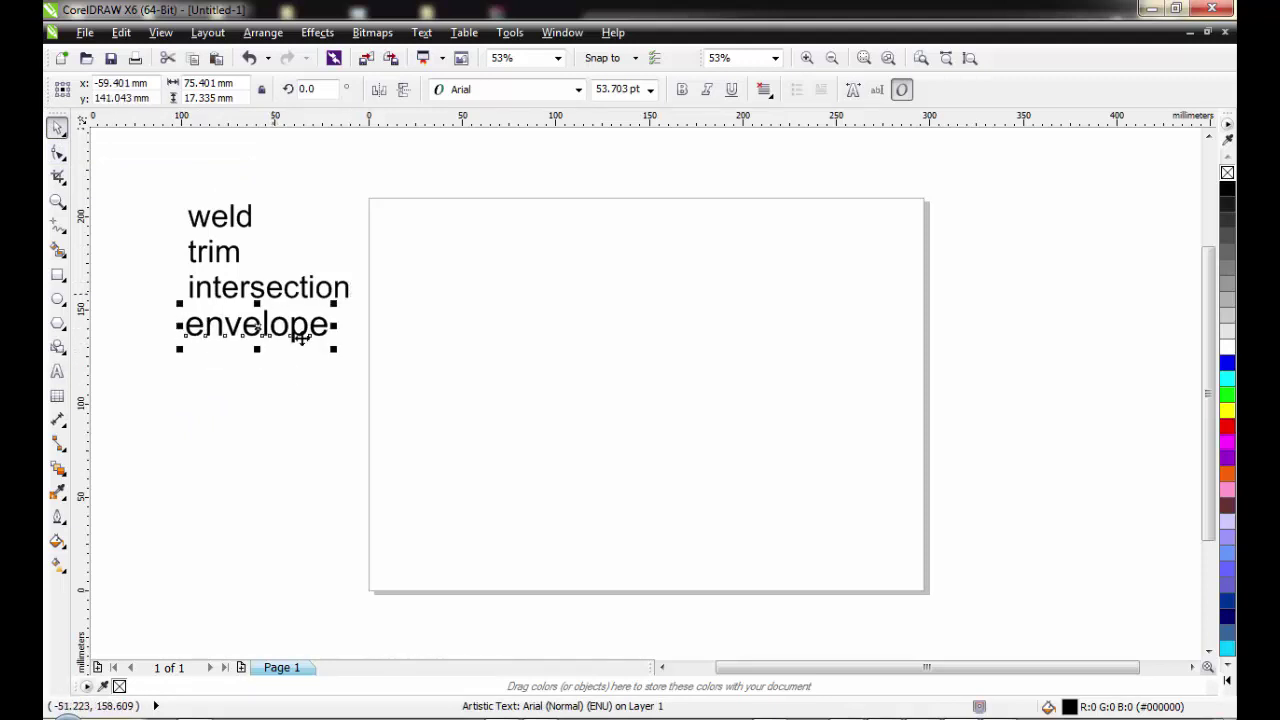
left_click(803, 380)
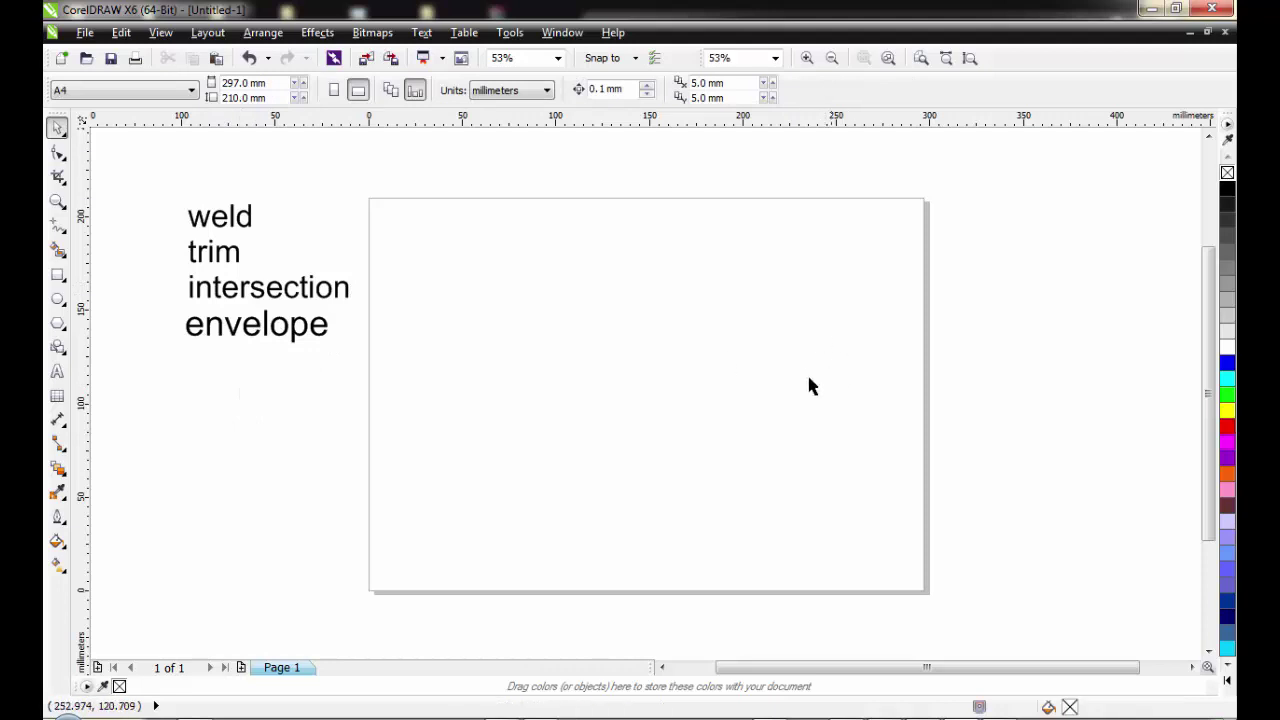
Draw a rectangle about 173 by 192 mm and move it near the centre of the page
left_click(57, 274)
left_click_drag(497, 226, 822, 585)
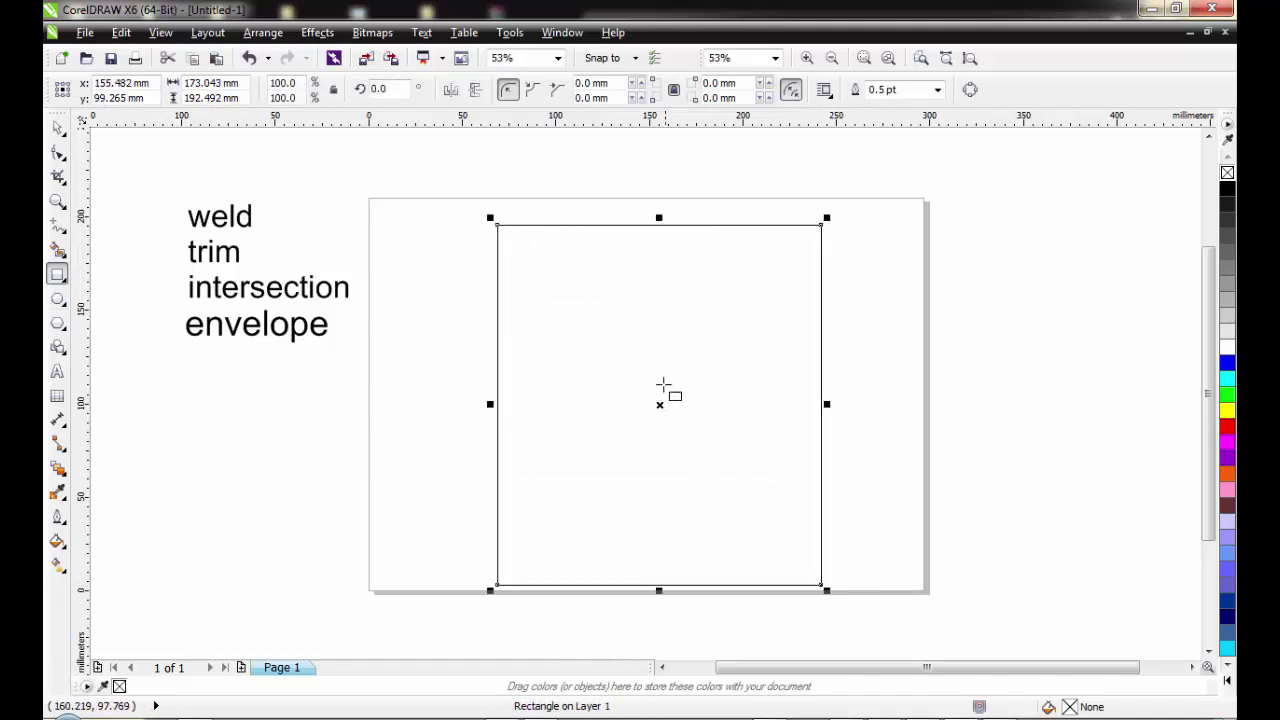
left_click_drag(660, 404, 644, 391)
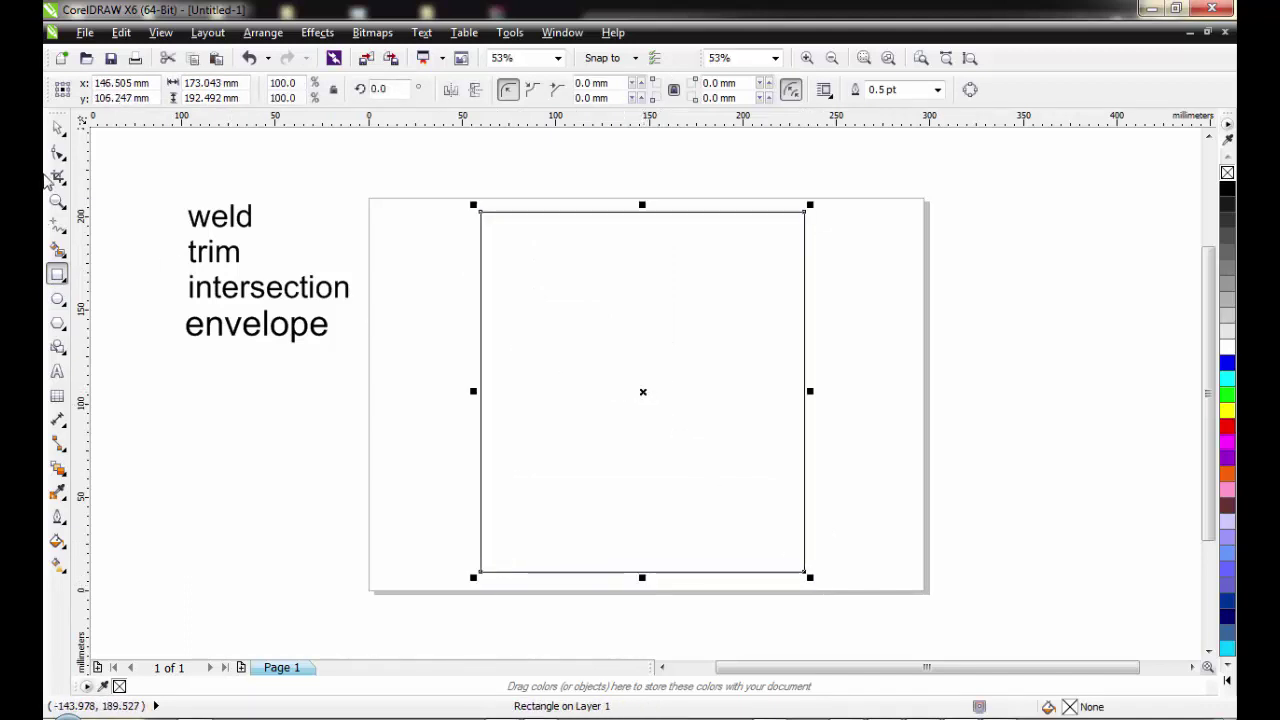
Place a small scaled-down copy of the rectangle outside the page, beside its upper right corner
left_click(58, 128)
left_click_drag(812, 205, 963, 227)
left_click(660, 314)
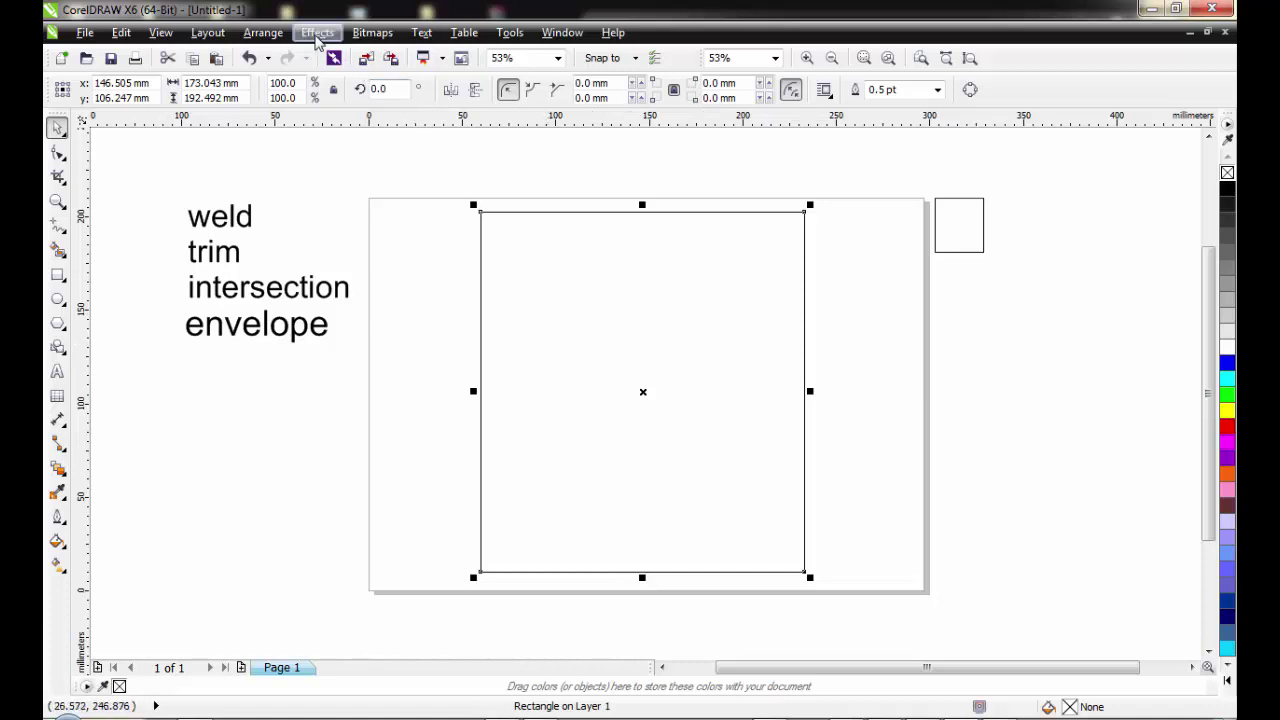
Open the Envelope effect for the large rectangle and try the circle preset on it
left_click(317, 33)
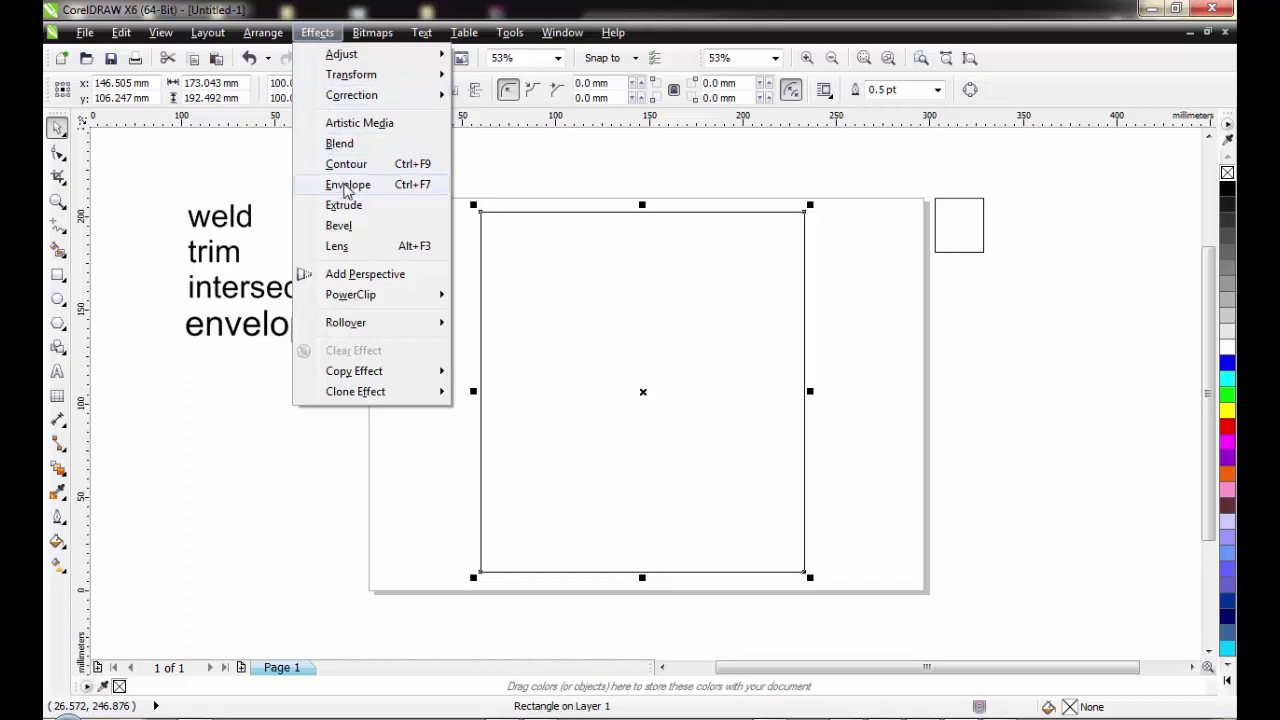
left_click(345, 185)
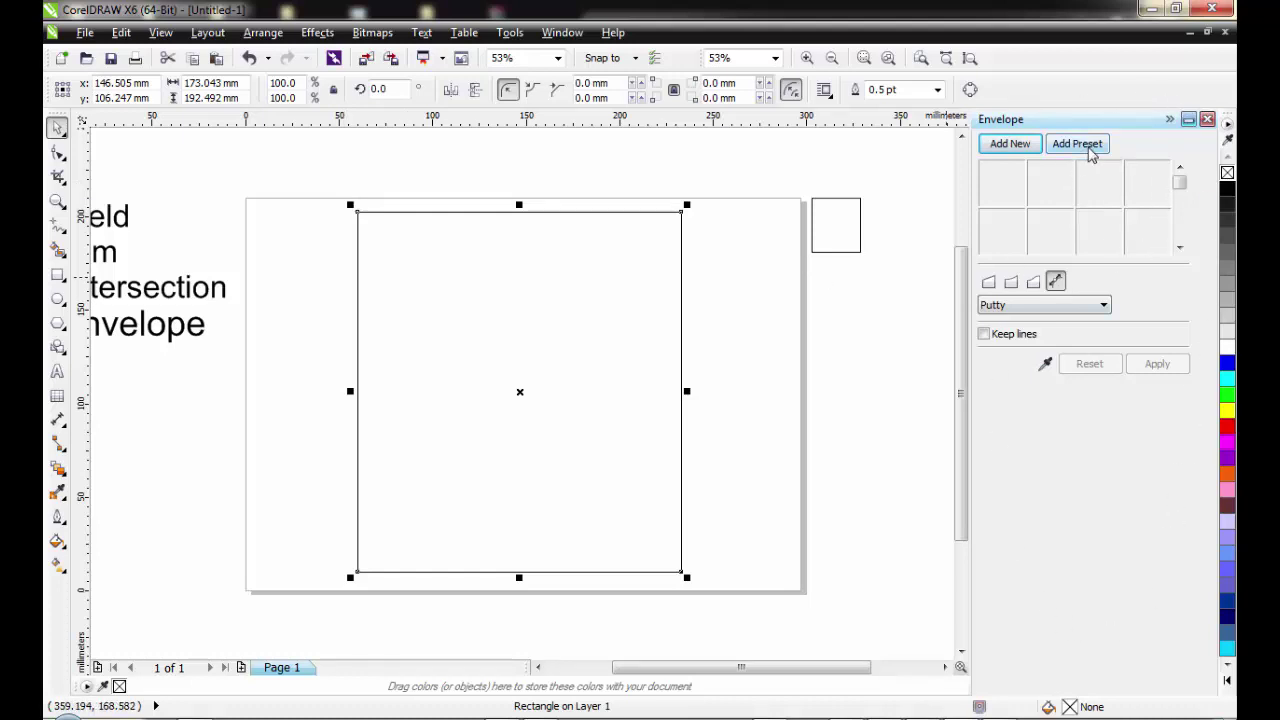
left_click(1090, 148)
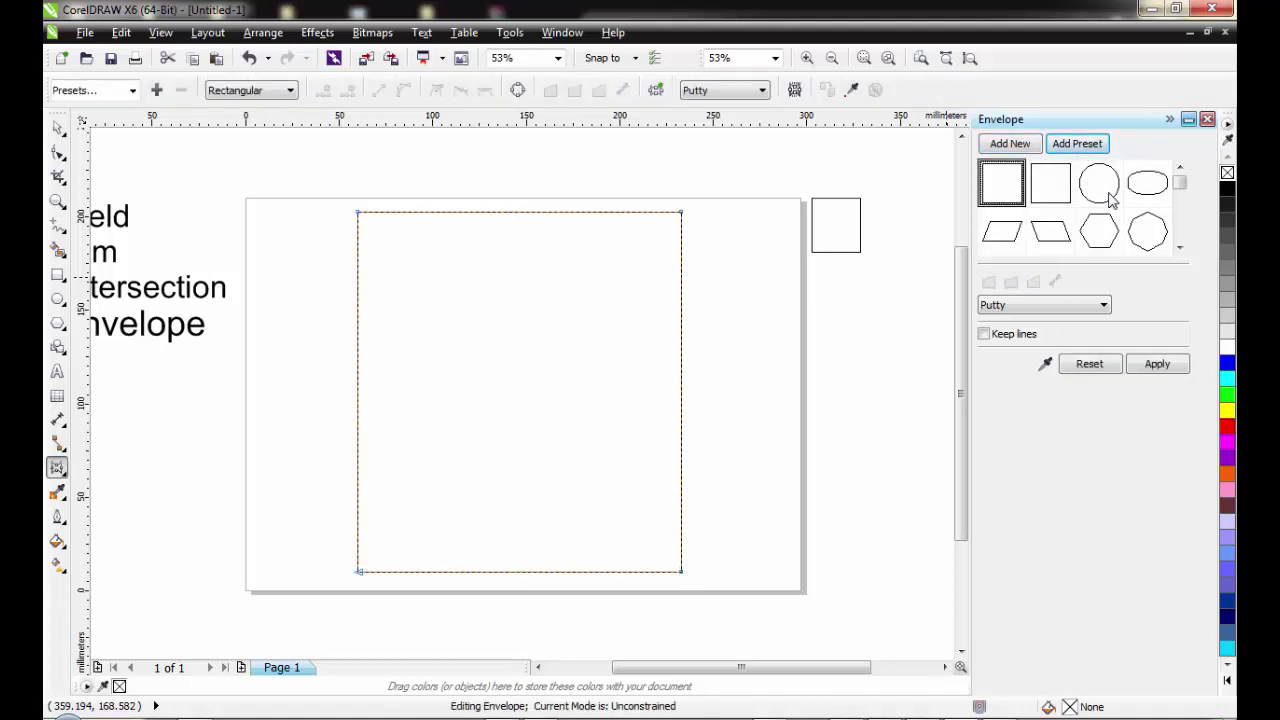
left_click(1099, 183)
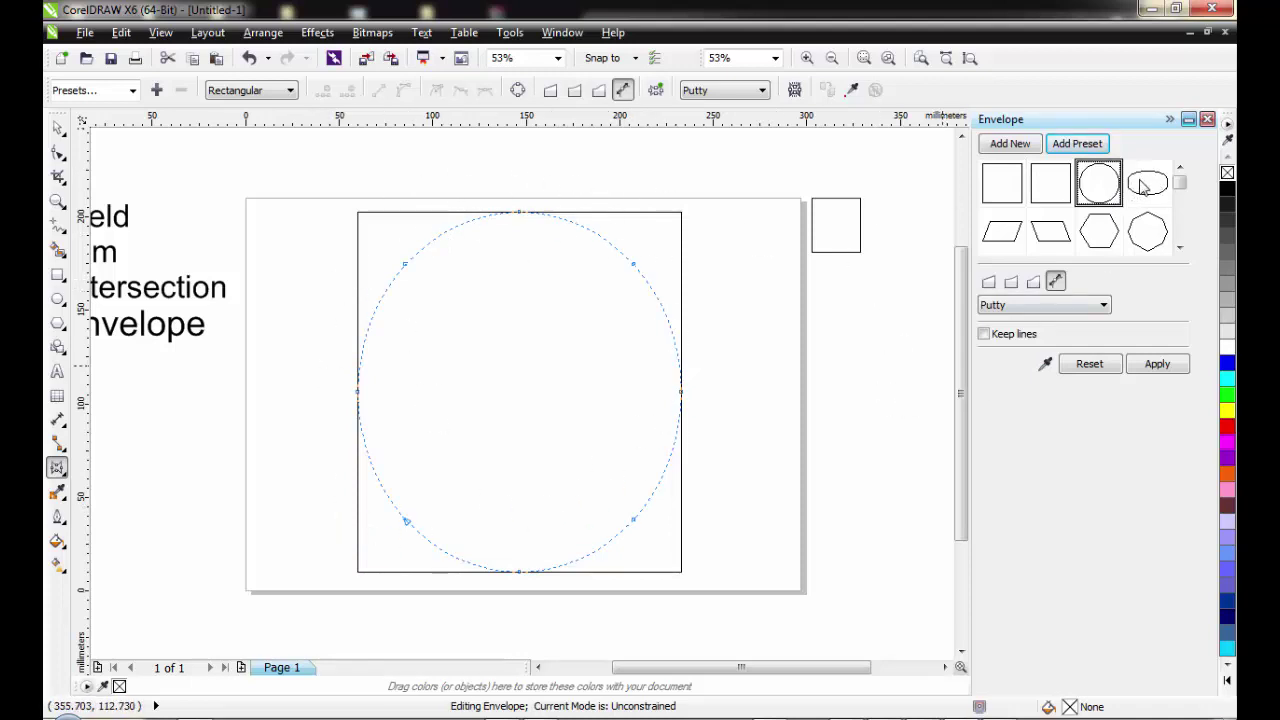
Apply the shield preset envelope to the large rectangle and close the envelope settings
left_click(1180, 248)
left_click(1180, 248)
left_click(1180, 248)
left_click(1180, 248)
left_click(1180, 248)
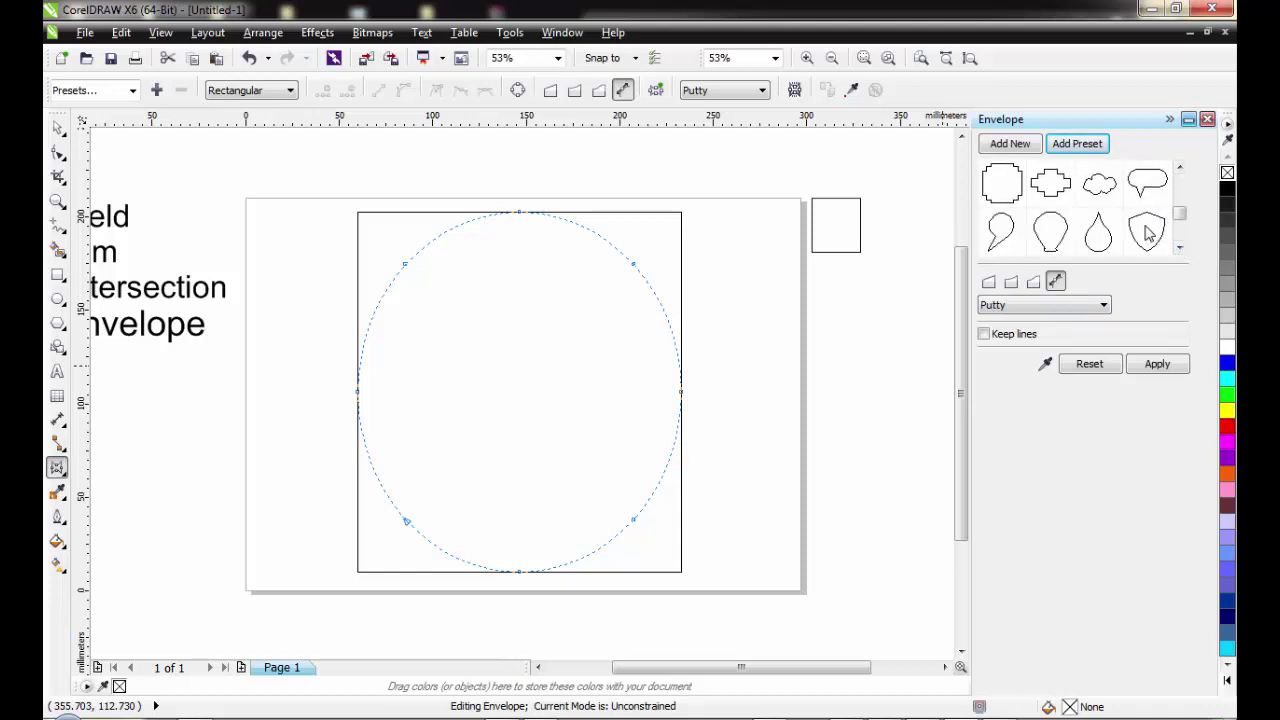
left_click(1146, 234)
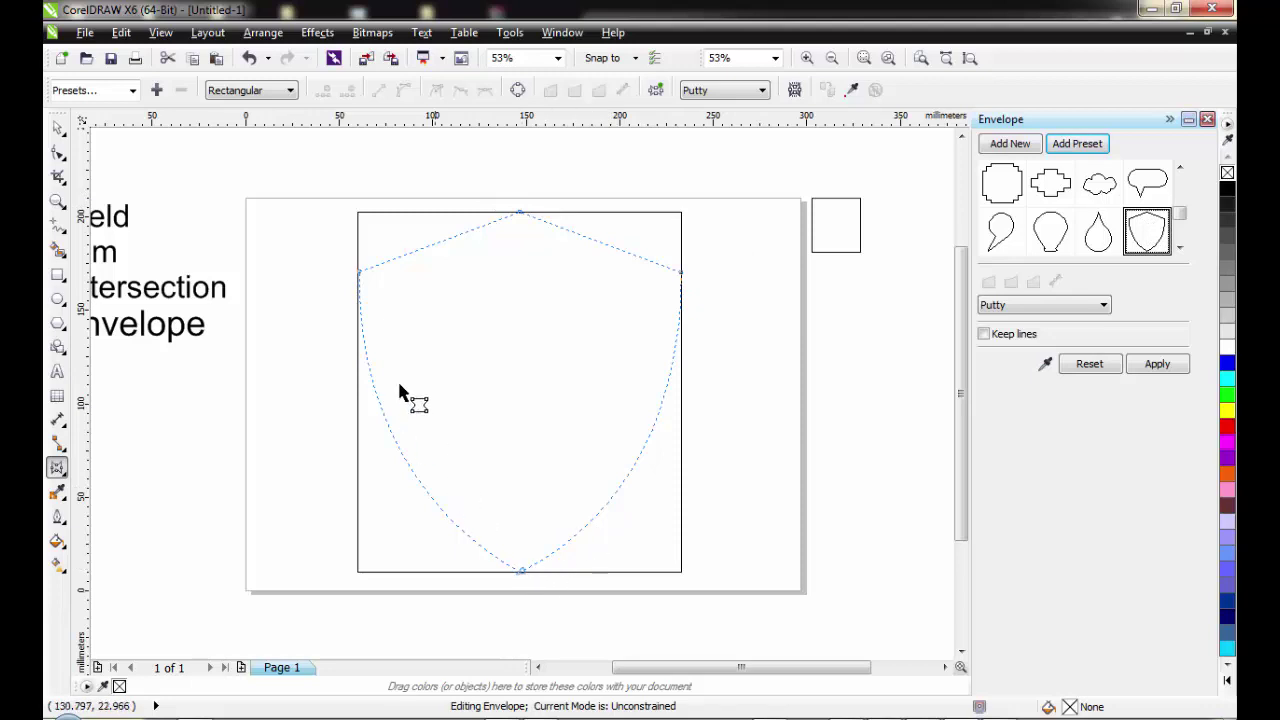
left_click(1157, 364)
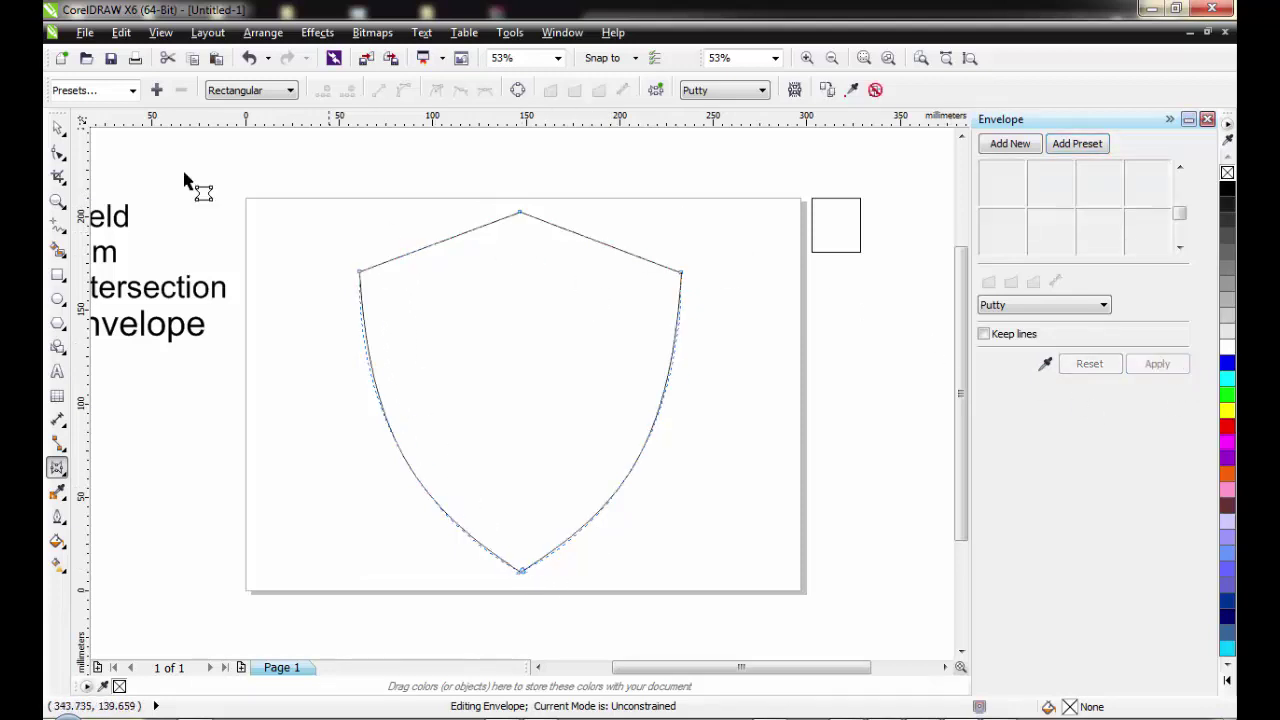
left_click(58, 133)
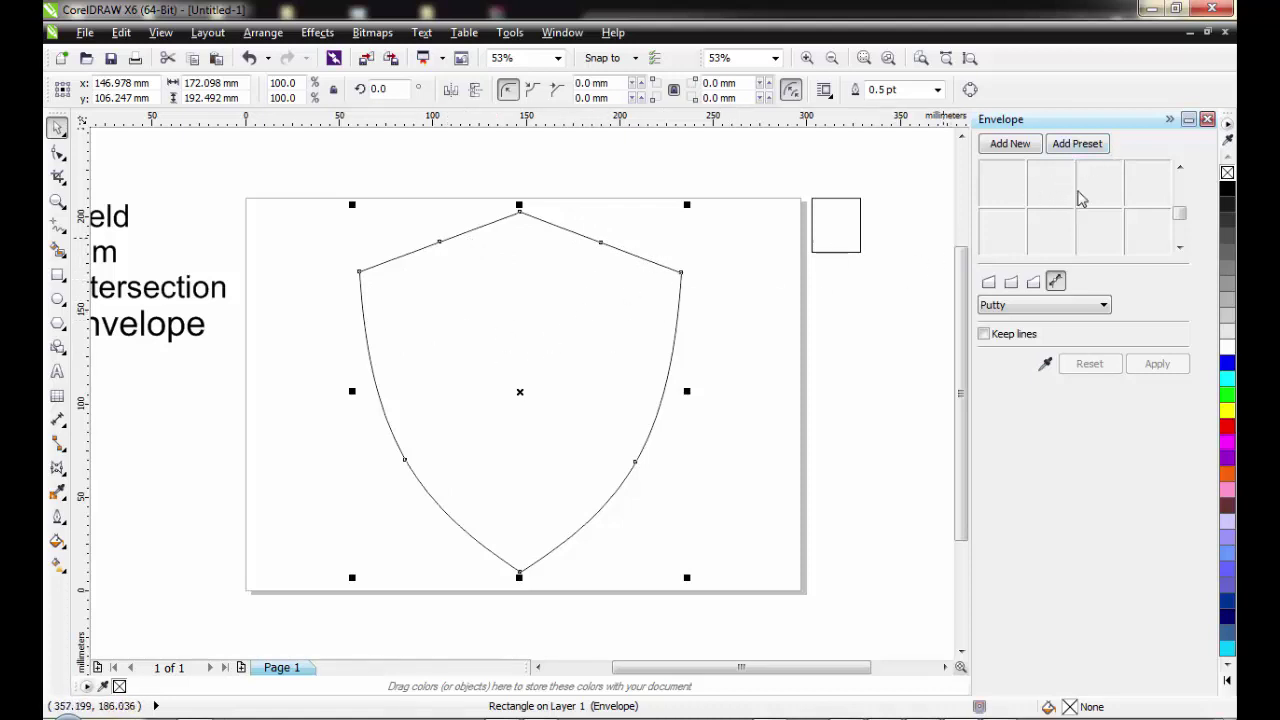
left_click(1207, 120)
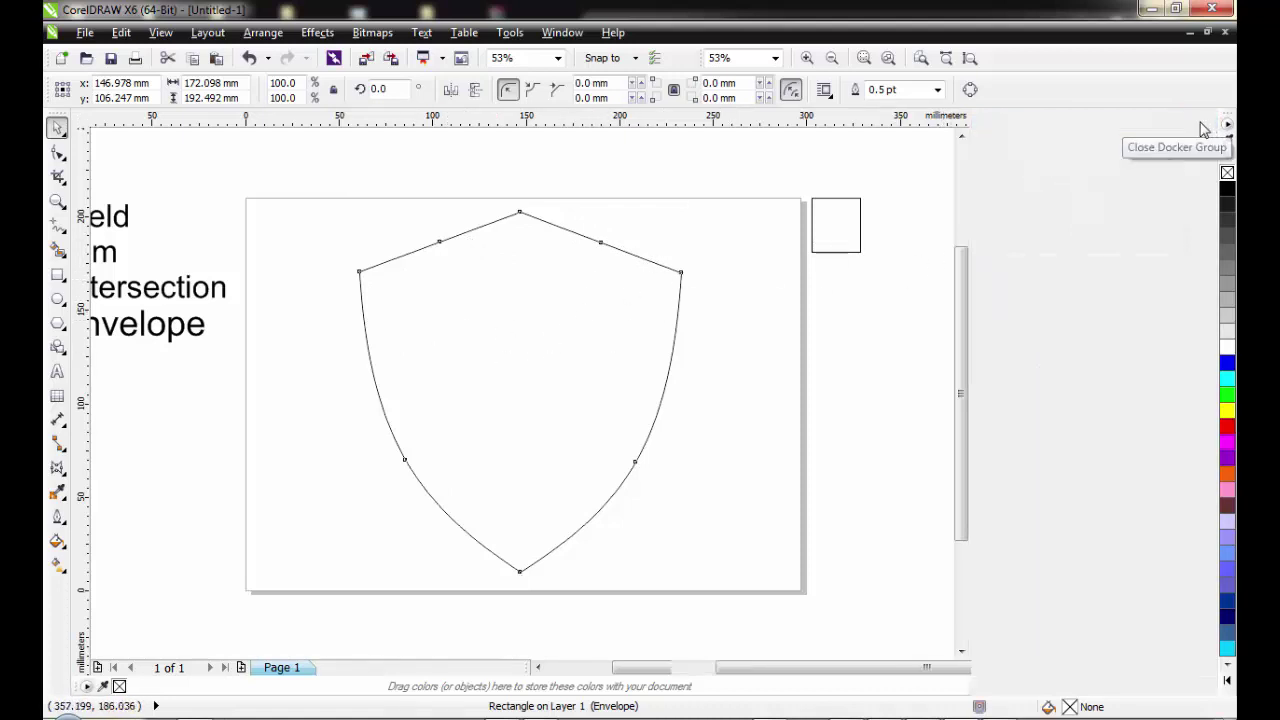
Shift the large shield slightly toward the page centre and place a scaled-down copy of it below the small rectangle
left_click_drag(717, 317, 721, 319)
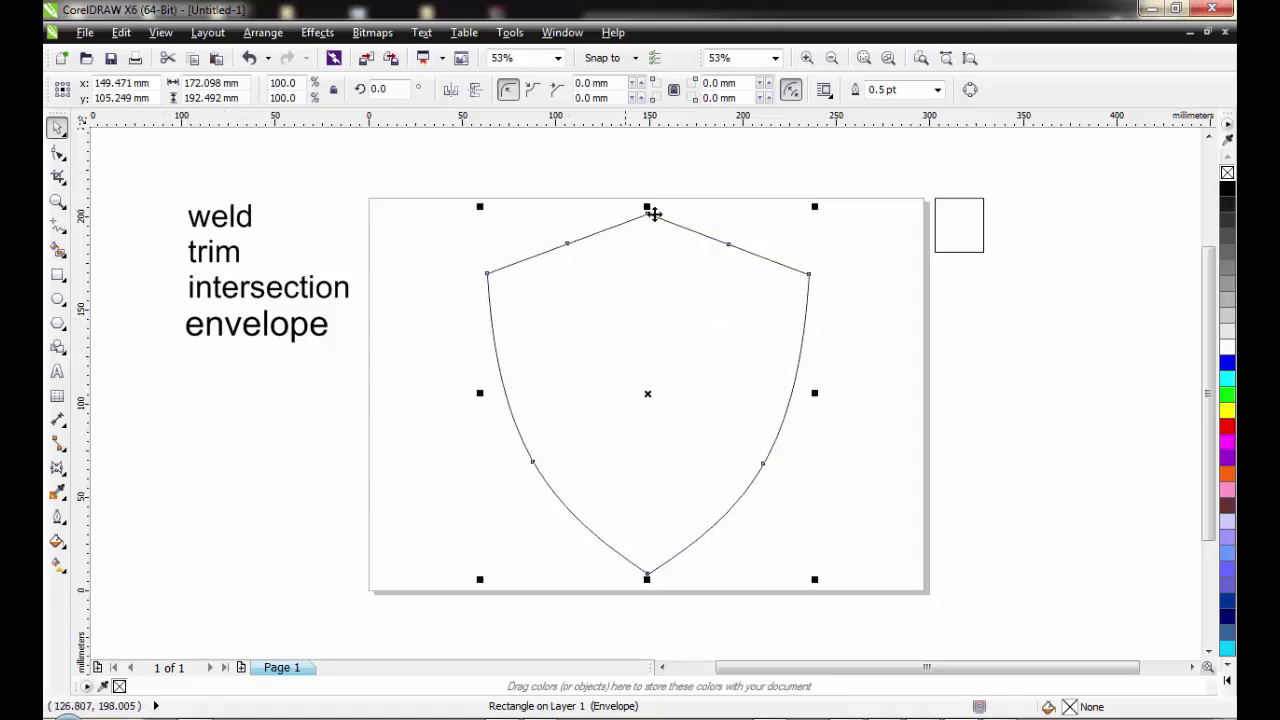
left_click_drag(818, 208, 958, 290)
left_click(744, 370)
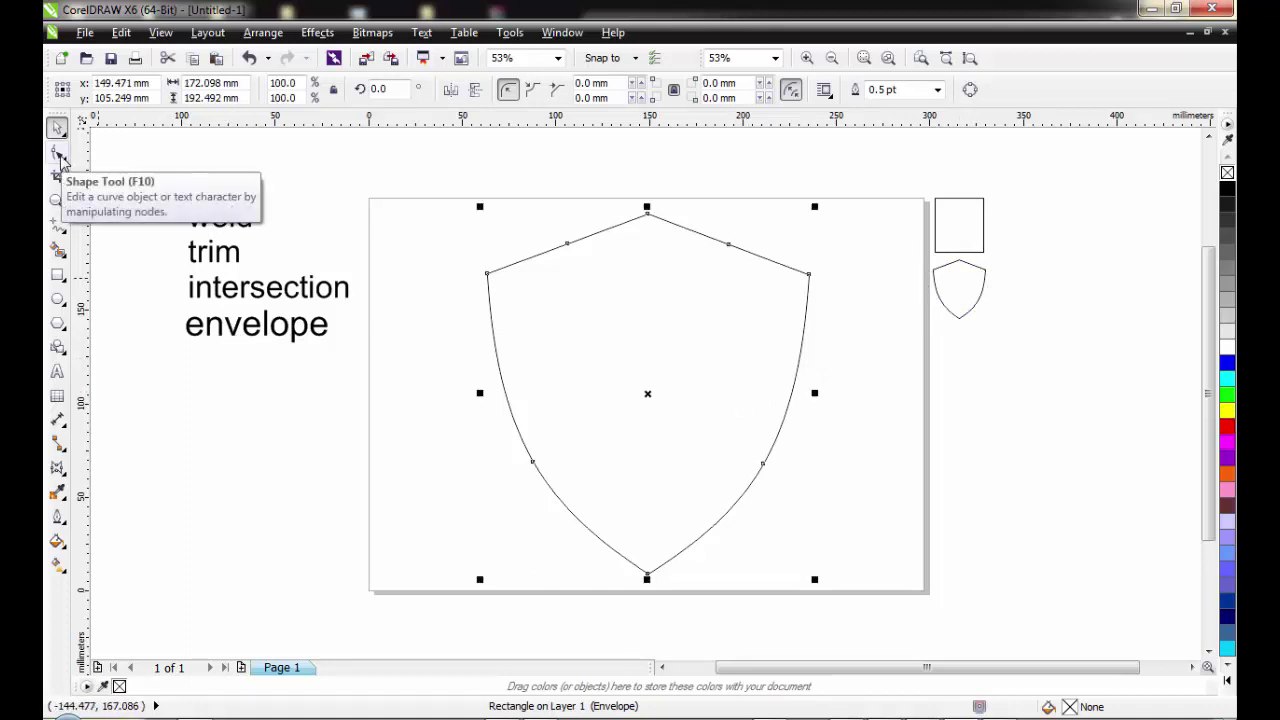
Convert the envelope's upper left edge to a curve on the large shield and bend it inward
key("ctrl+F7")
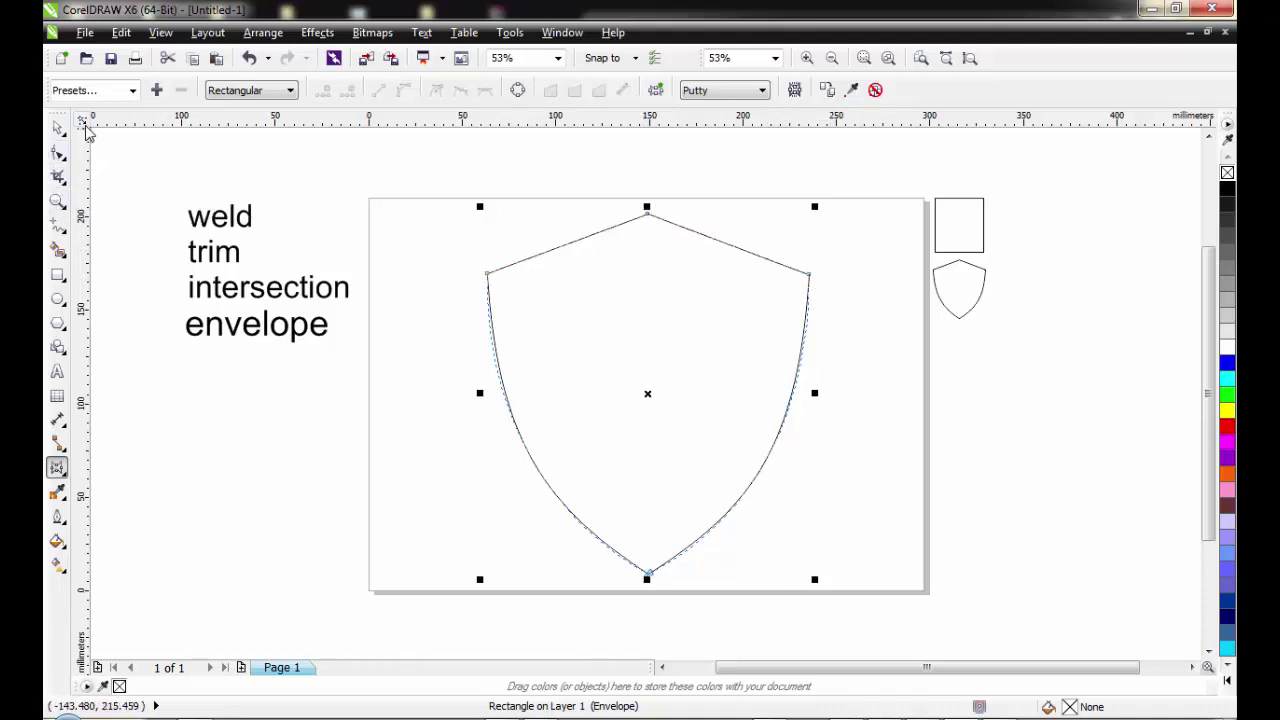
right_click(577, 241)
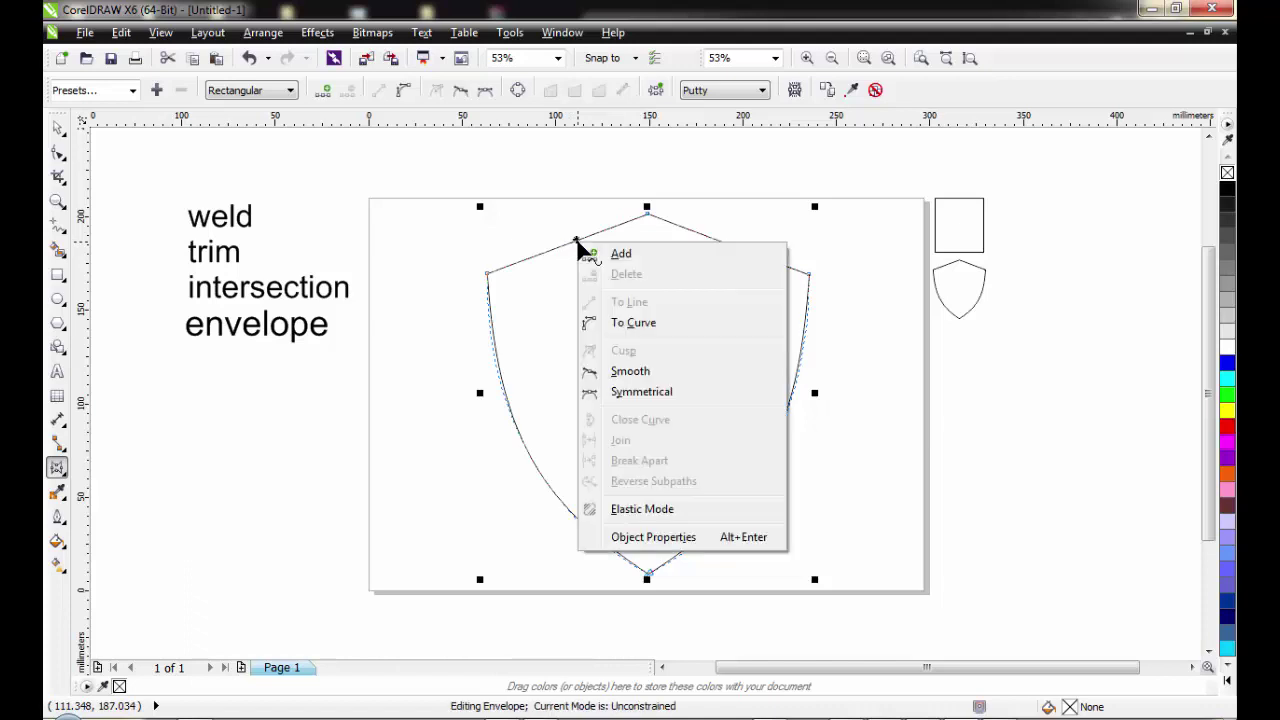
left_click(634, 323)
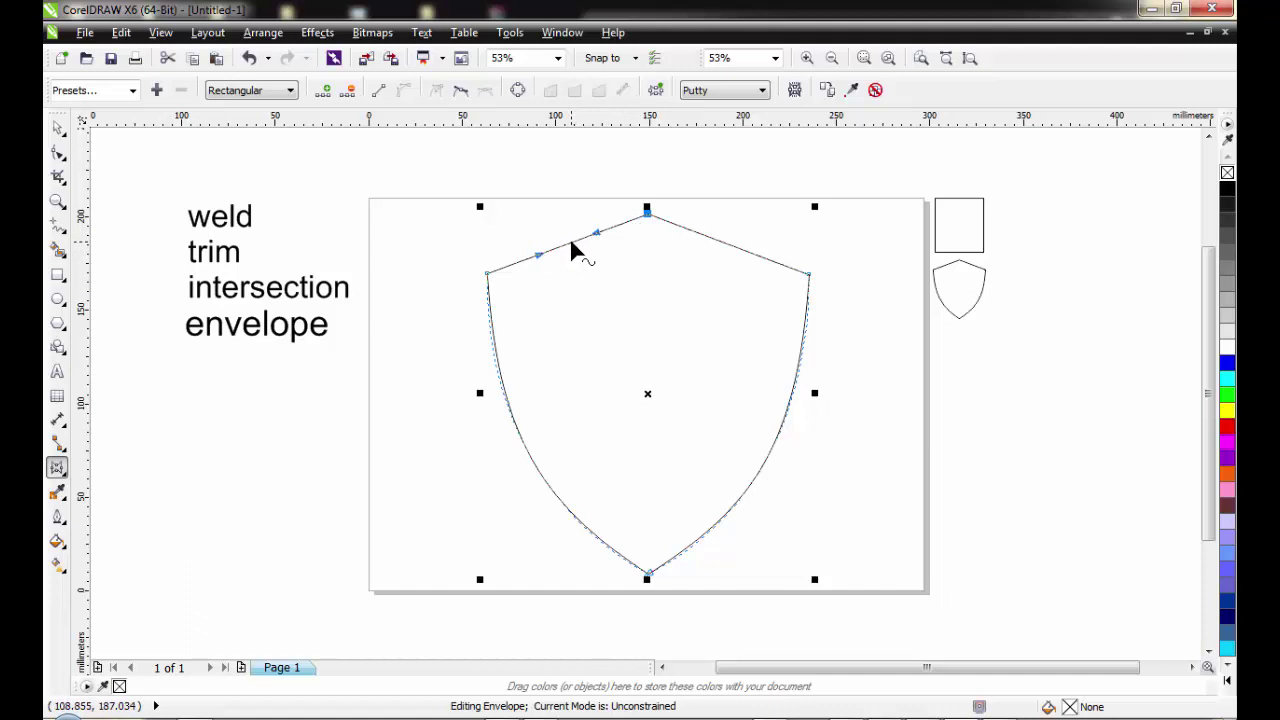
left_click_drag(571, 245, 580, 263)
Convert the shield envelope's upper right edge to a curve and bend it inward to match the opposite side
right_click(722, 243)
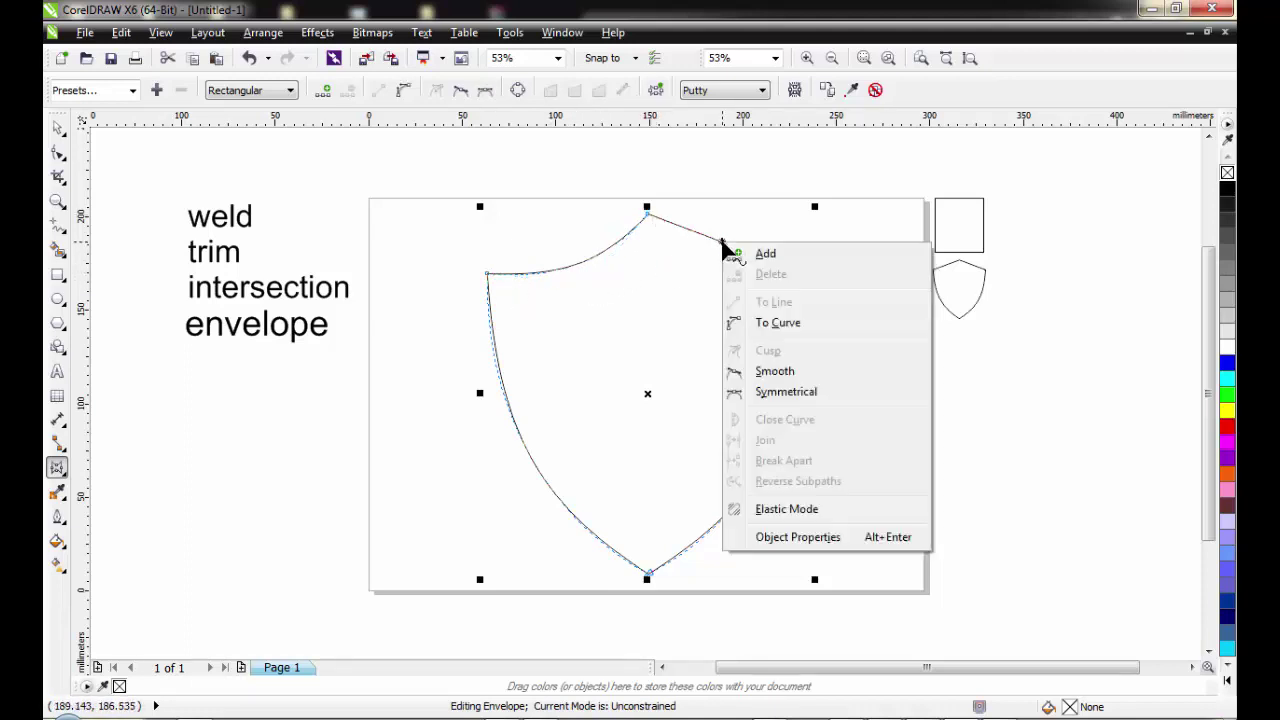
left_click(778, 323)
left_click_drag(718, 250, 712, 278)
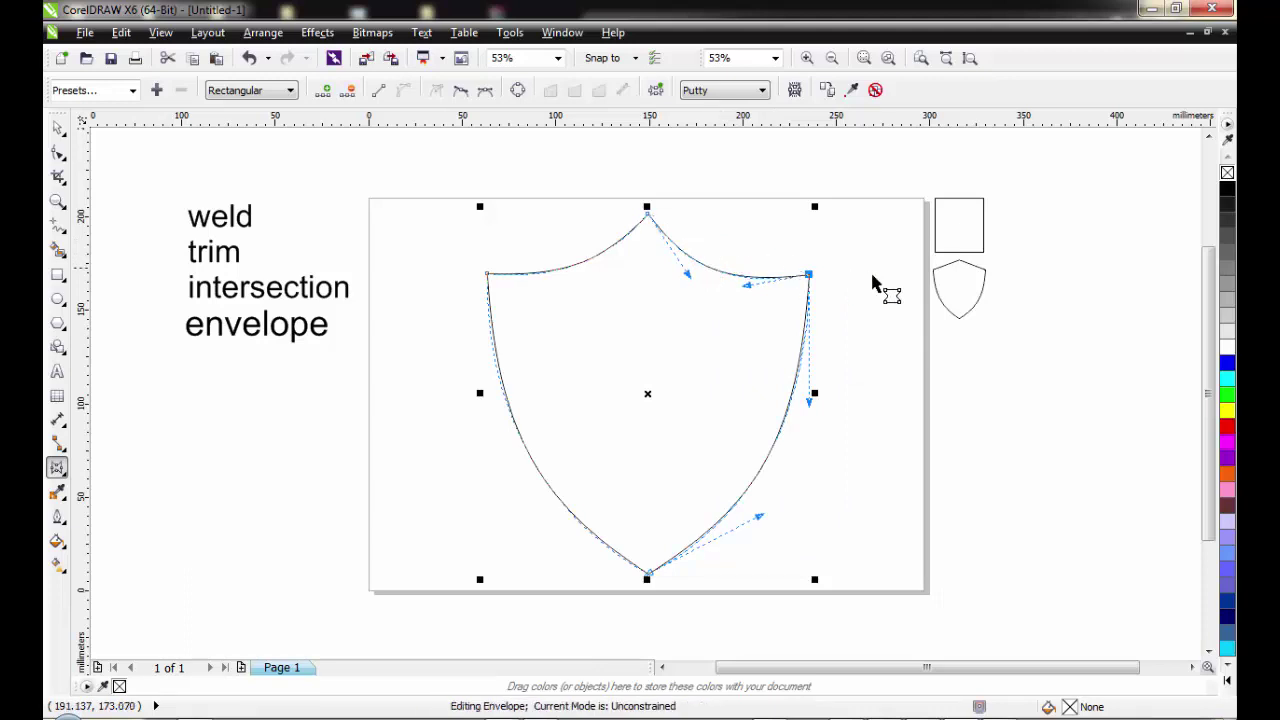
Place a scaled-down copy of the curved shield below the other small shapes and shrink it to a similar size
left_click(57, 127)
left_click_drag(813, 210, 991, 374)
left_click(543, 526)
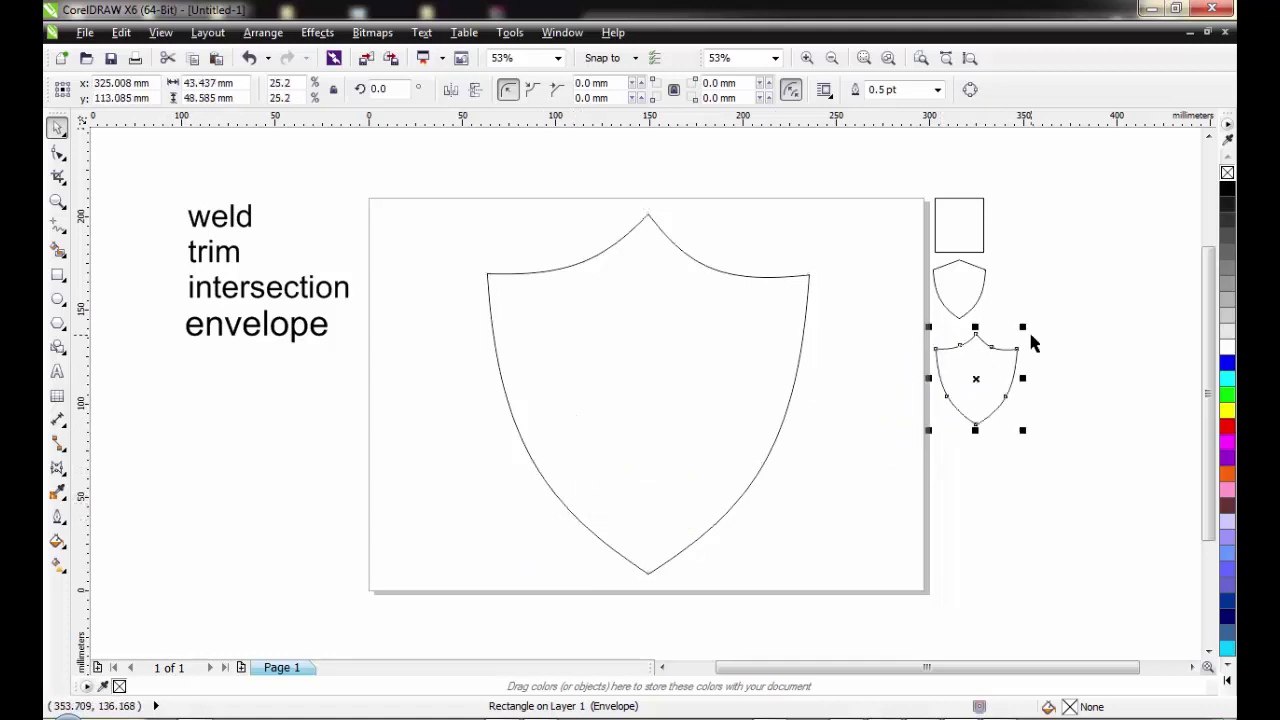
left_click_drag(1025, 329, 971, 363)
left_click(698, 402)
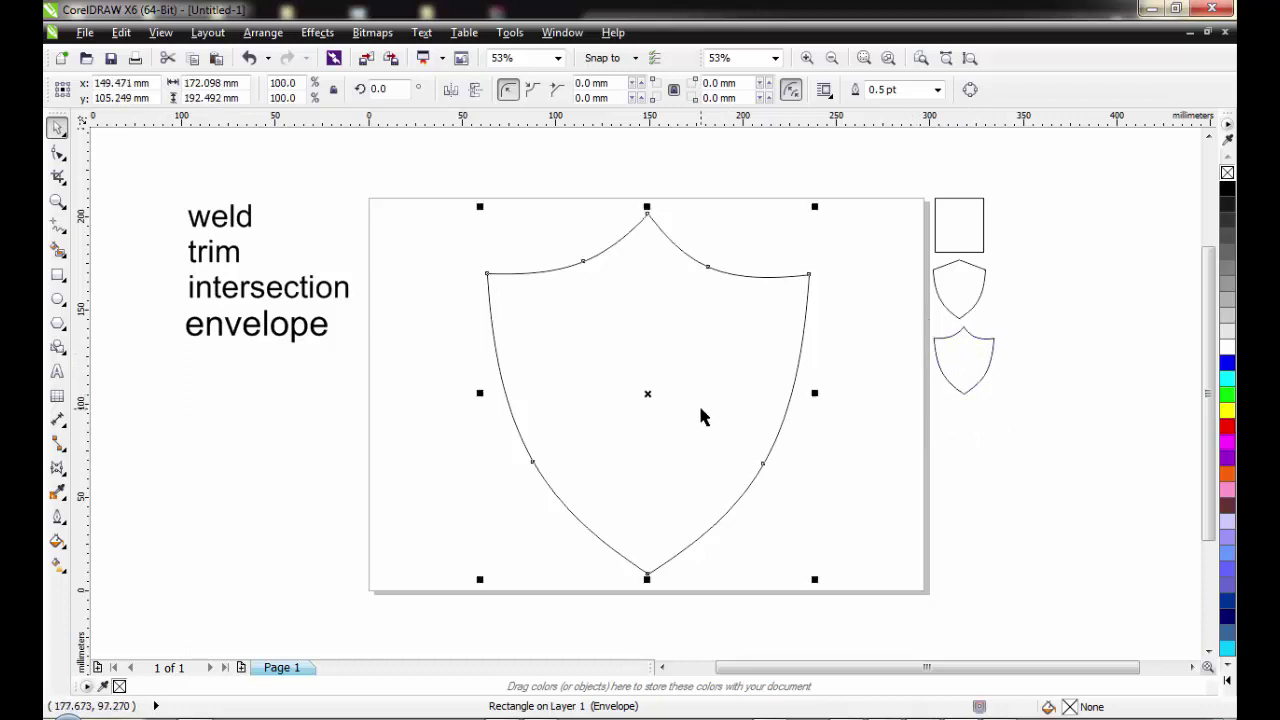
Move the large shield about 4 mm up on the page
left_click_drag(703, 445, 704, 438)
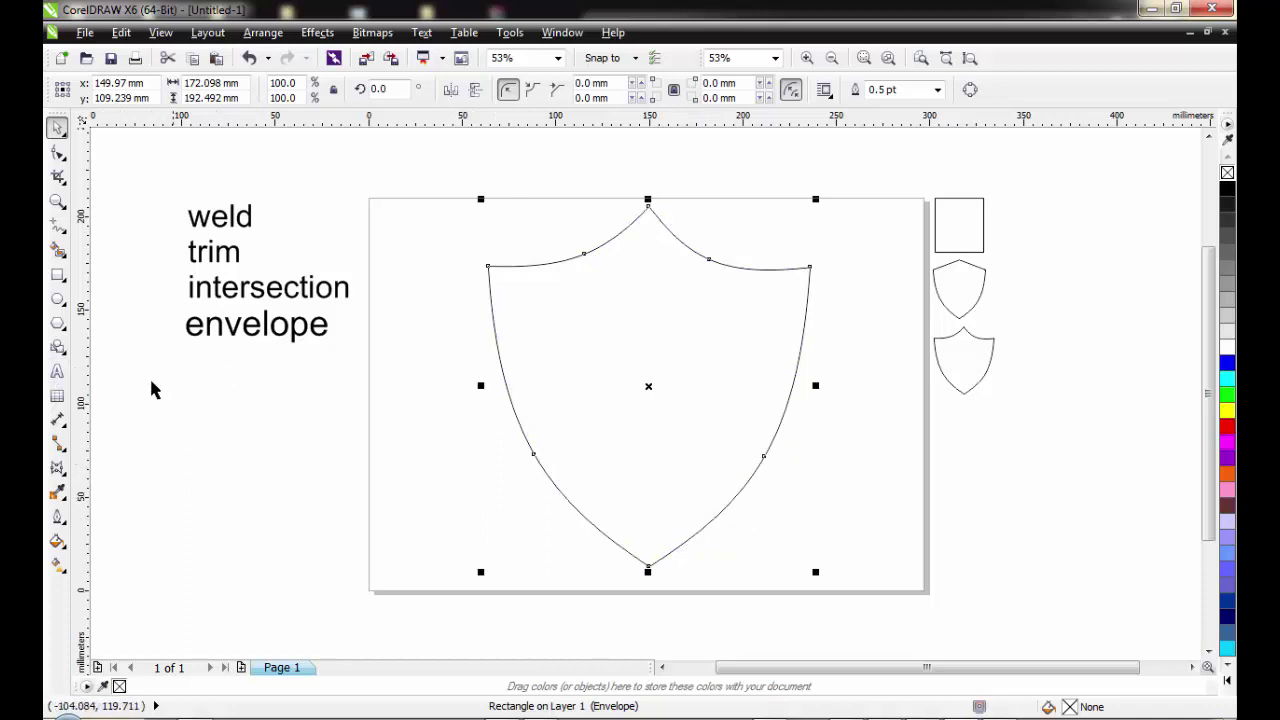
left_click(58, 372)
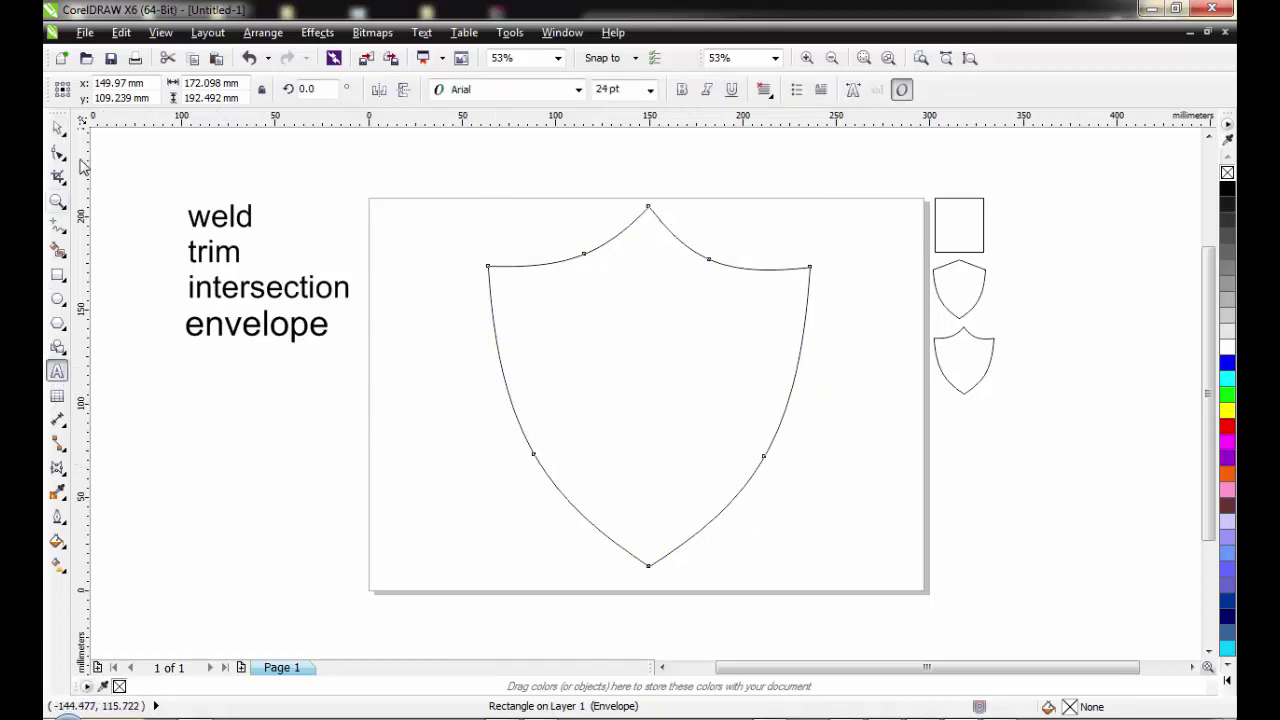
left_click(58, 128)
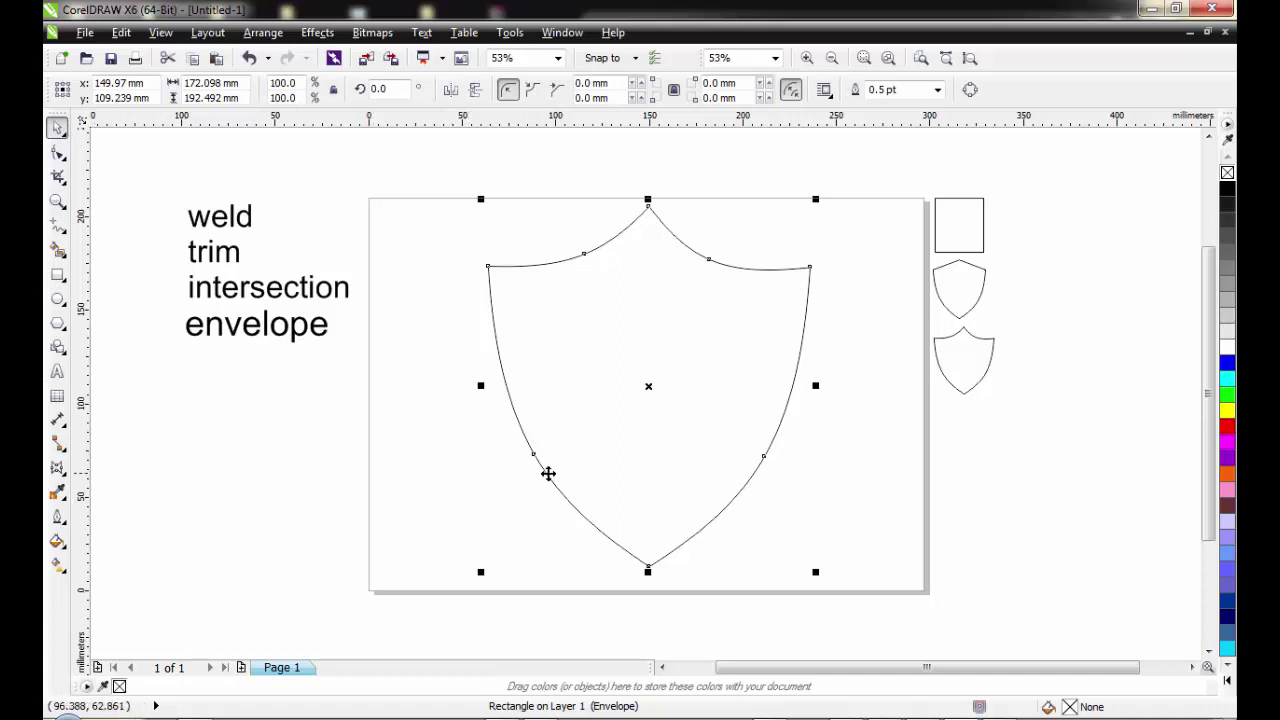
Draw a circle about 43 mm across over the shield's left edge and place a level copy over its right edge
left_click(58, 298)
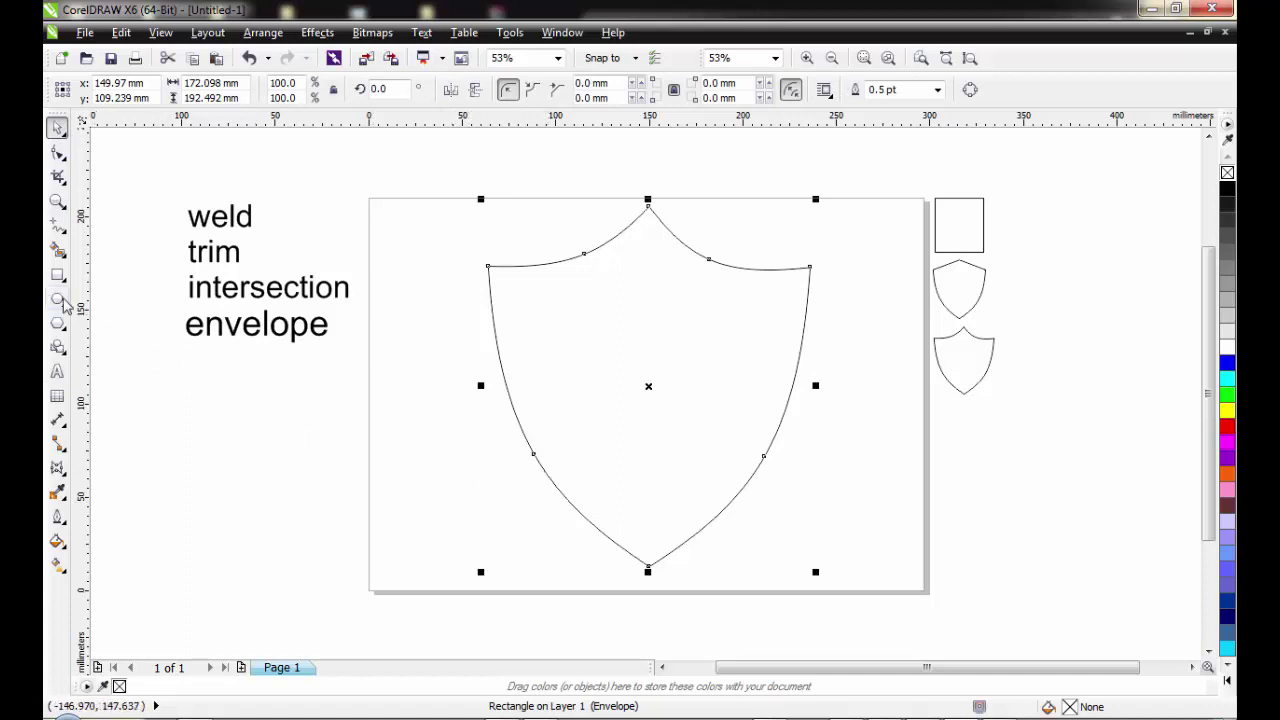
left_click_drag(440, 345, 518, 424)
left_click_drag(476, 383, 805, 343)
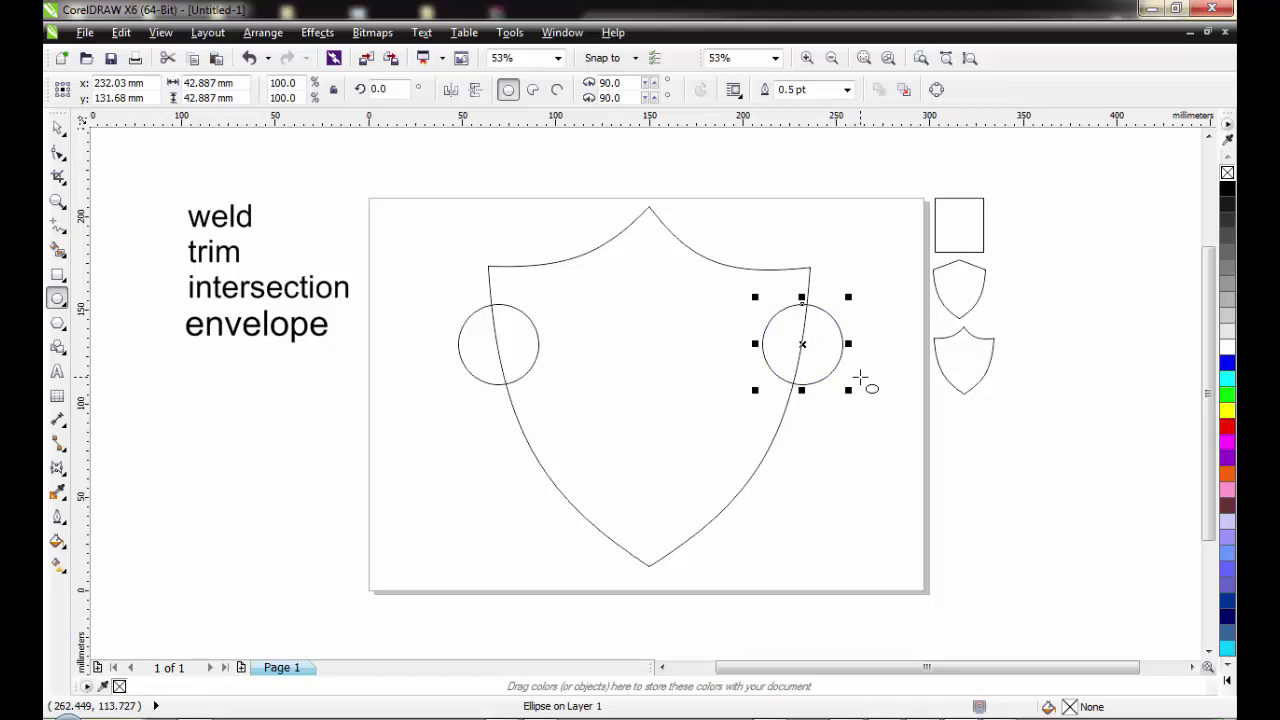
Select both circles and move them together about 4.4 mm down along the shield's sides
left_click(57, 128)
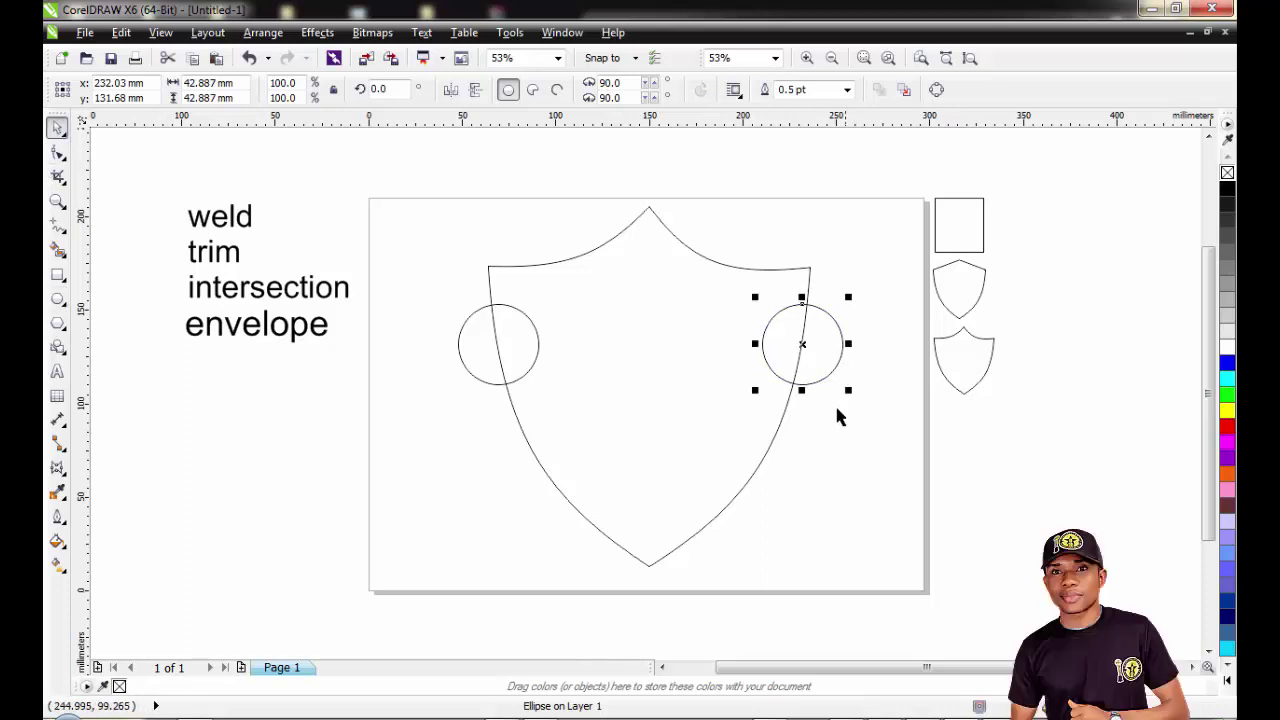
left_click_drag(420, 292, 914, 420)
left_click_drag(436, 386, 913, 424)
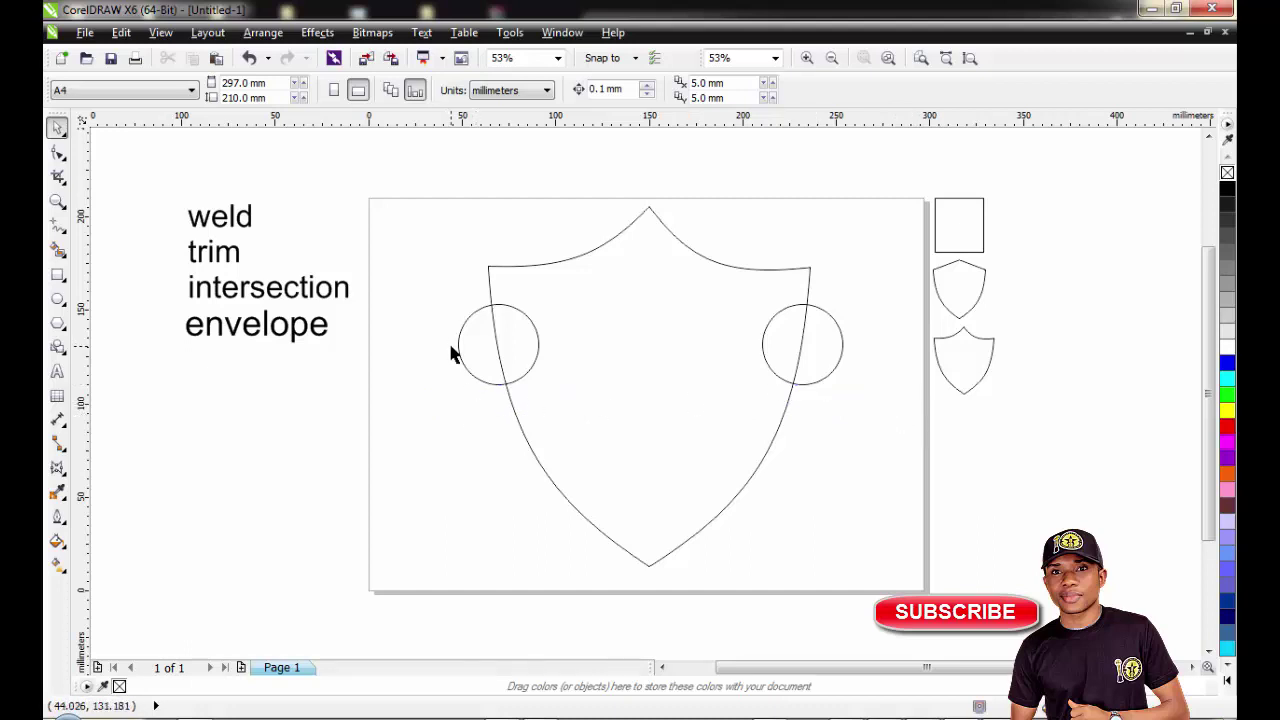
left_click(476, 343)
left_click(802, 338)
left_click_drag(452, 284, 914, 412)
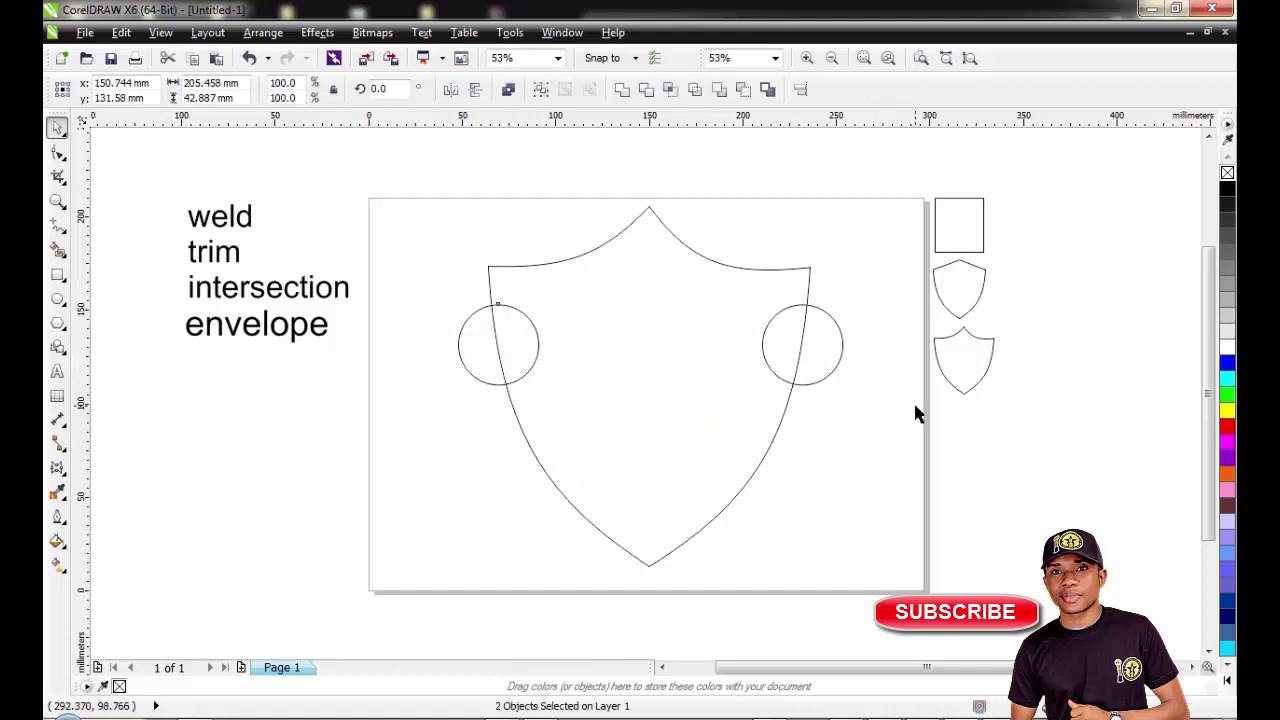
key("Down")
key("Down")
key("Down")
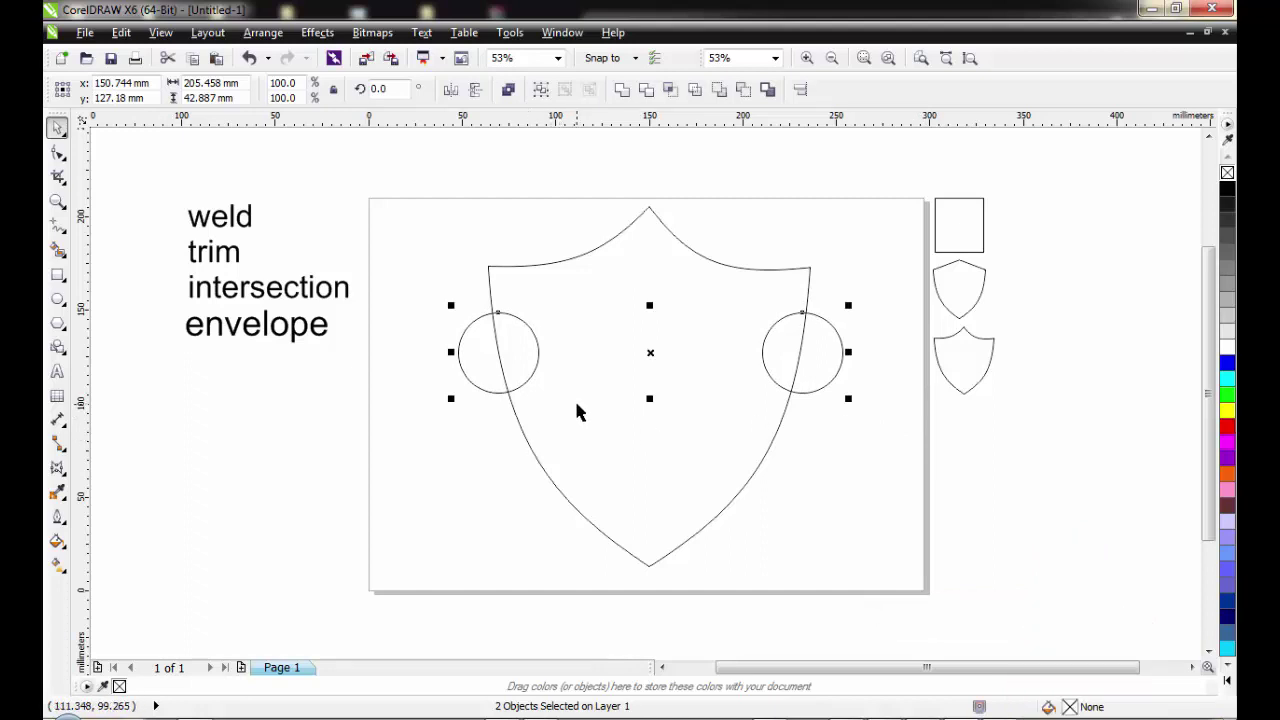
Try welding the large shield with both side circles, and undo the weld
left_click(428, 294)
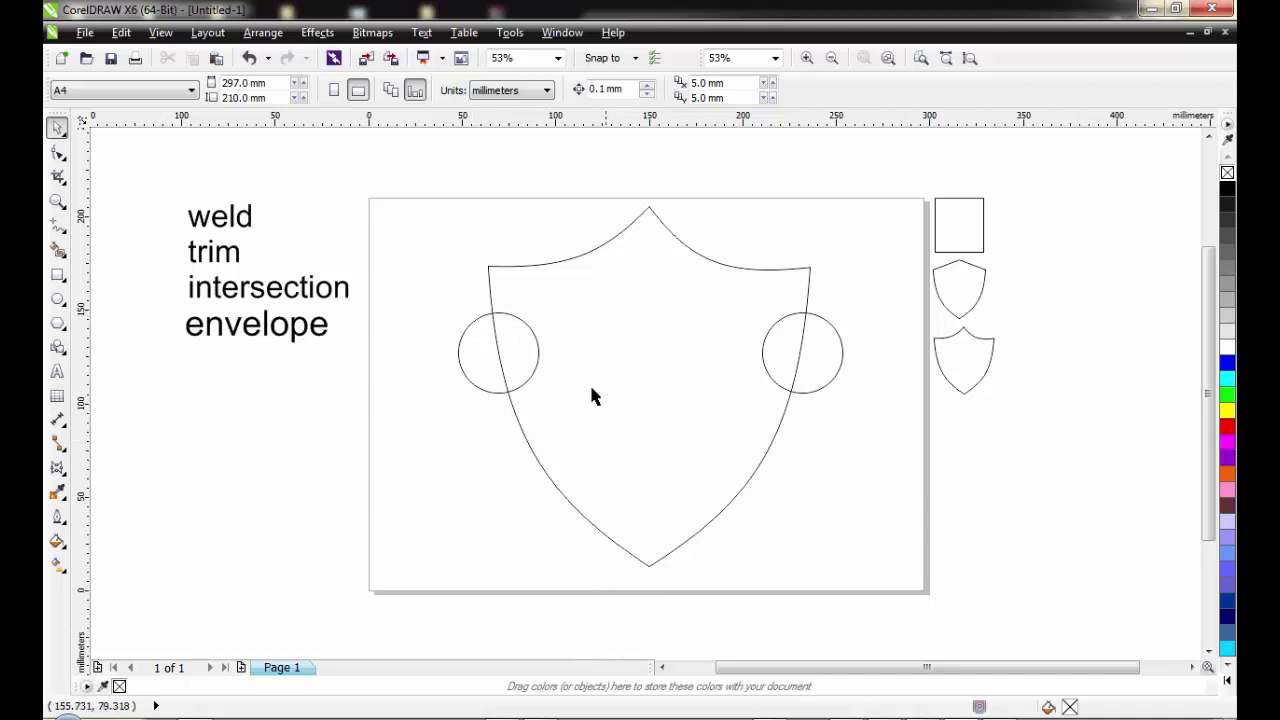
left_click_drag(414, 164, 872, 610)
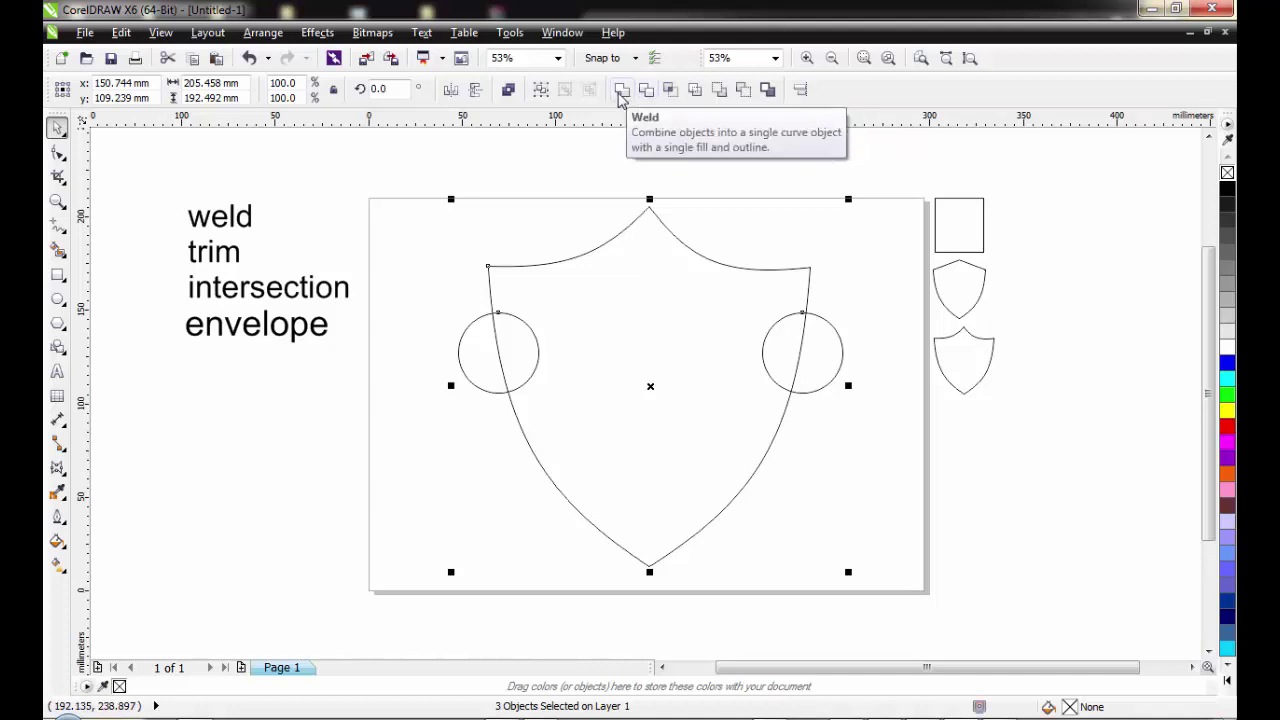
left_click(621, 90)
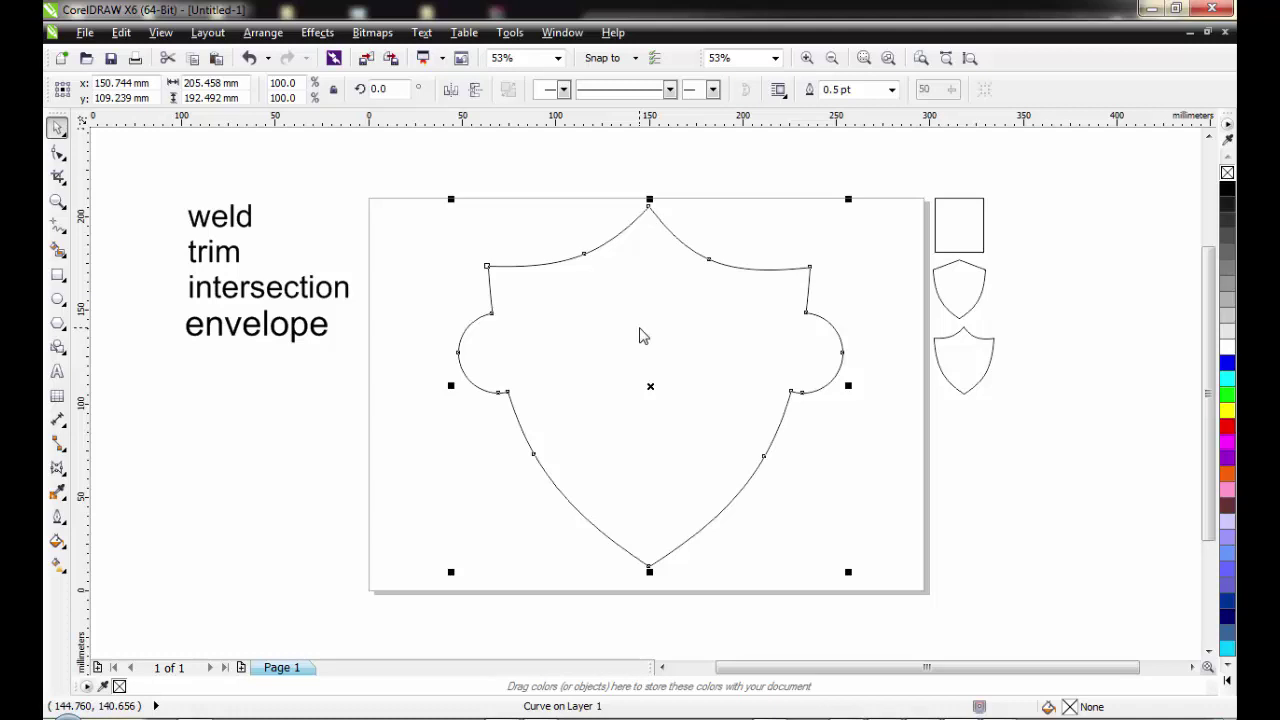
key("ctrl+z")
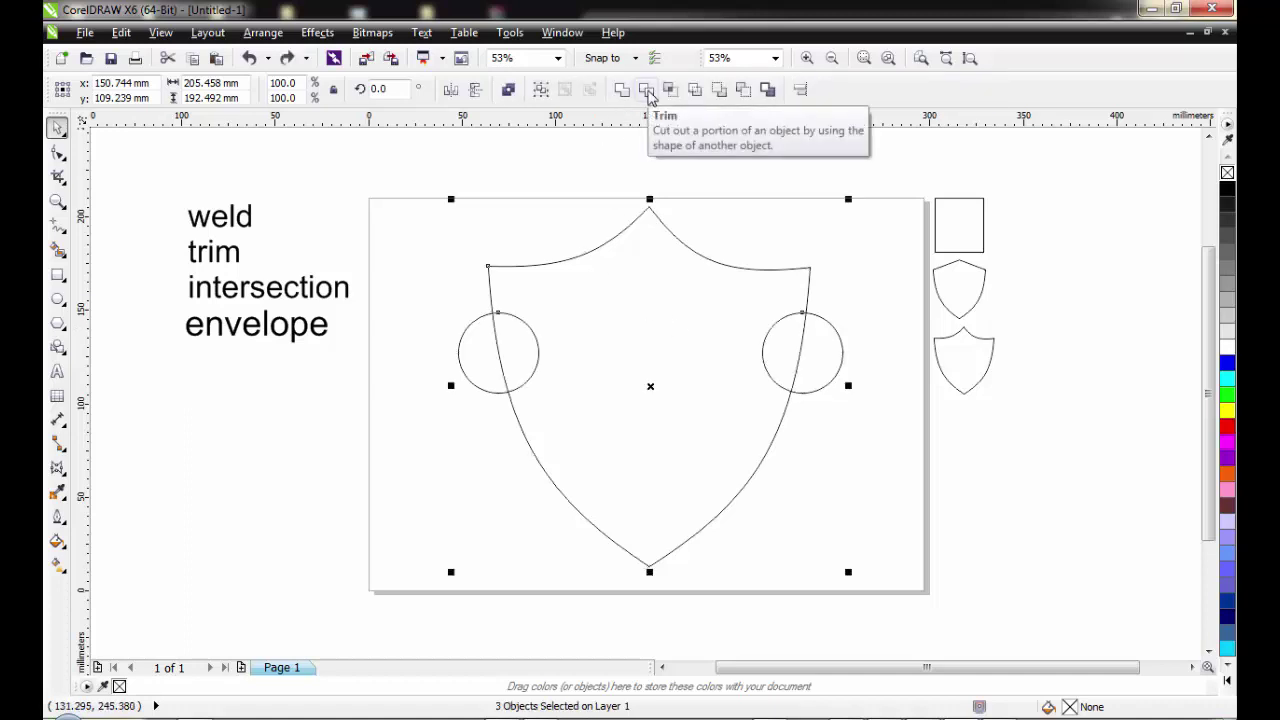
Trim the large shield with the two side circles and delete both circles
left_click(647, 90)
left_click(852, 497)
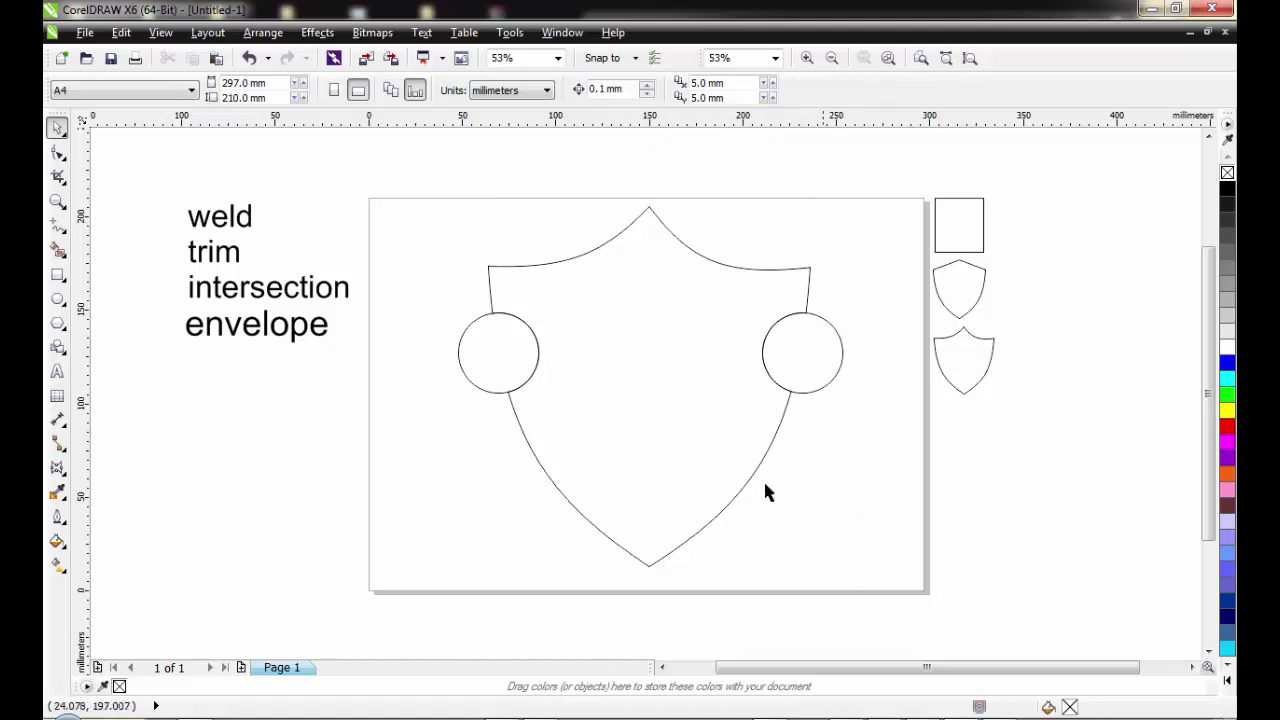
left_click_drag(814, 353, 354, 436)
left_click_drag(514, 392, 225, 447)
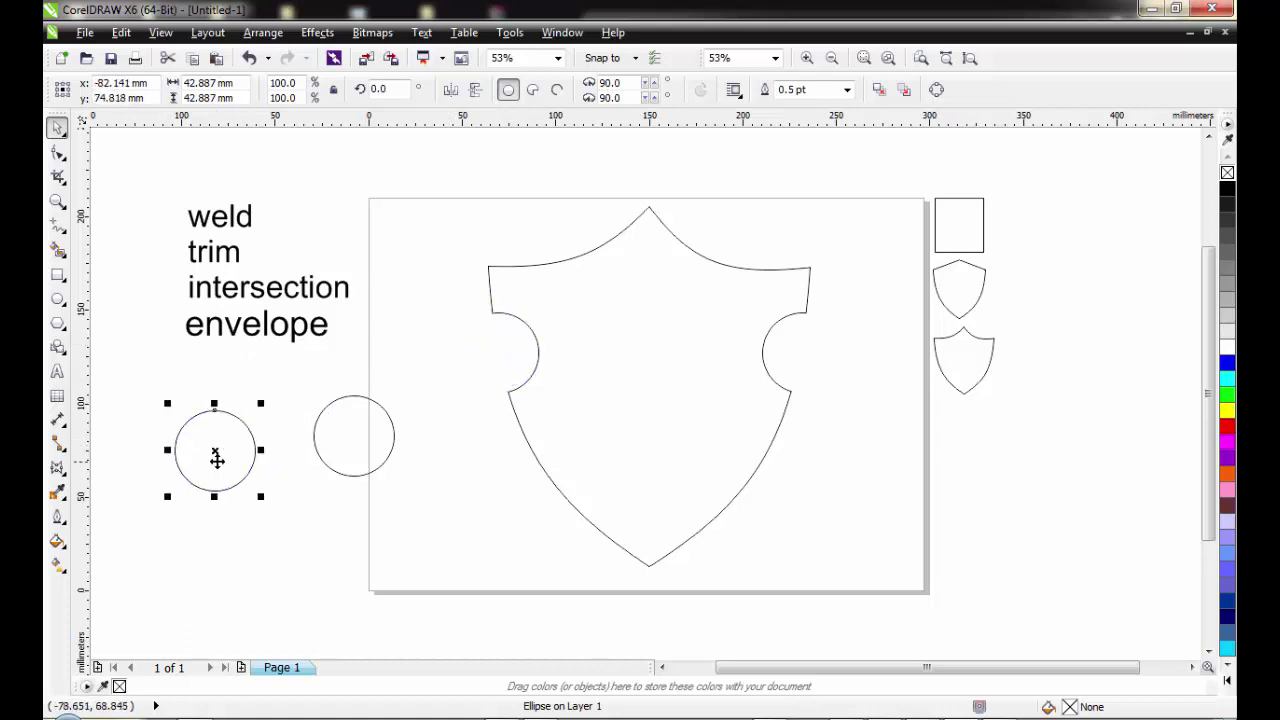
key("ctrl+z")
left_click_drag(200, 364, 445, 500)
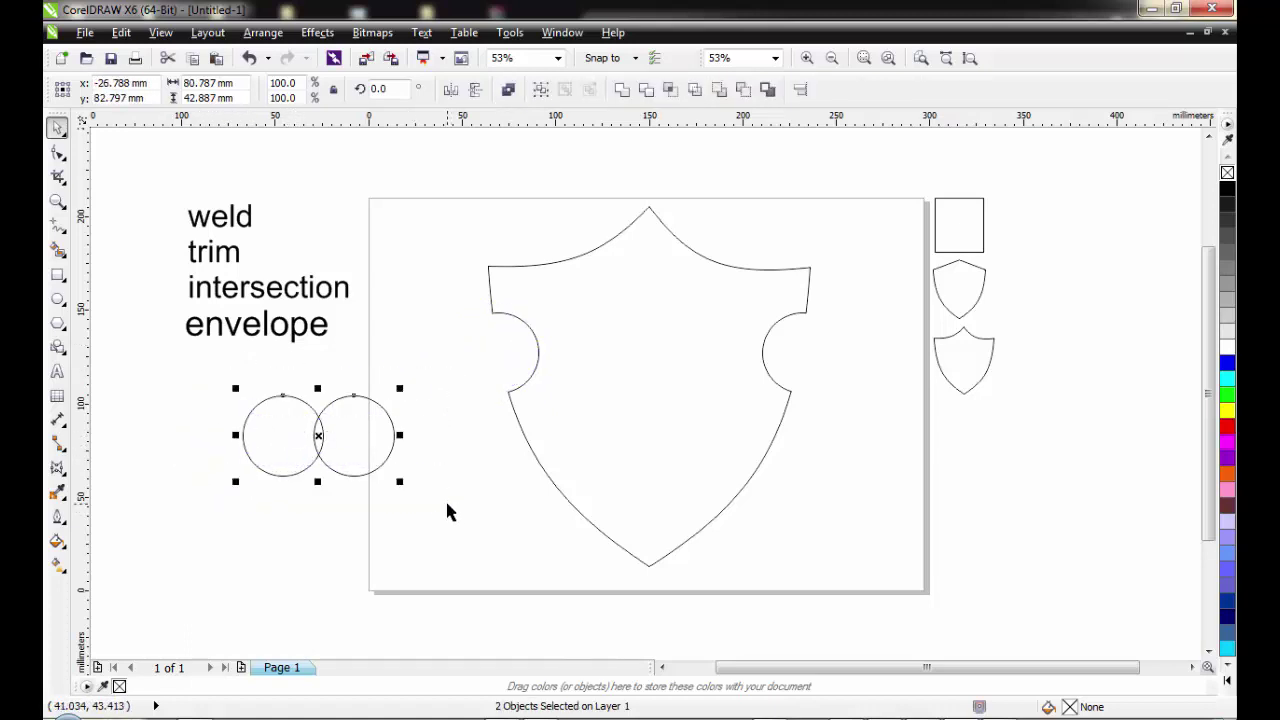
key("Delete")
Move the trimmed shield about 5 mm left and apply a one-step outside contour with a 2.0 mm offset
left_click(620, 400)
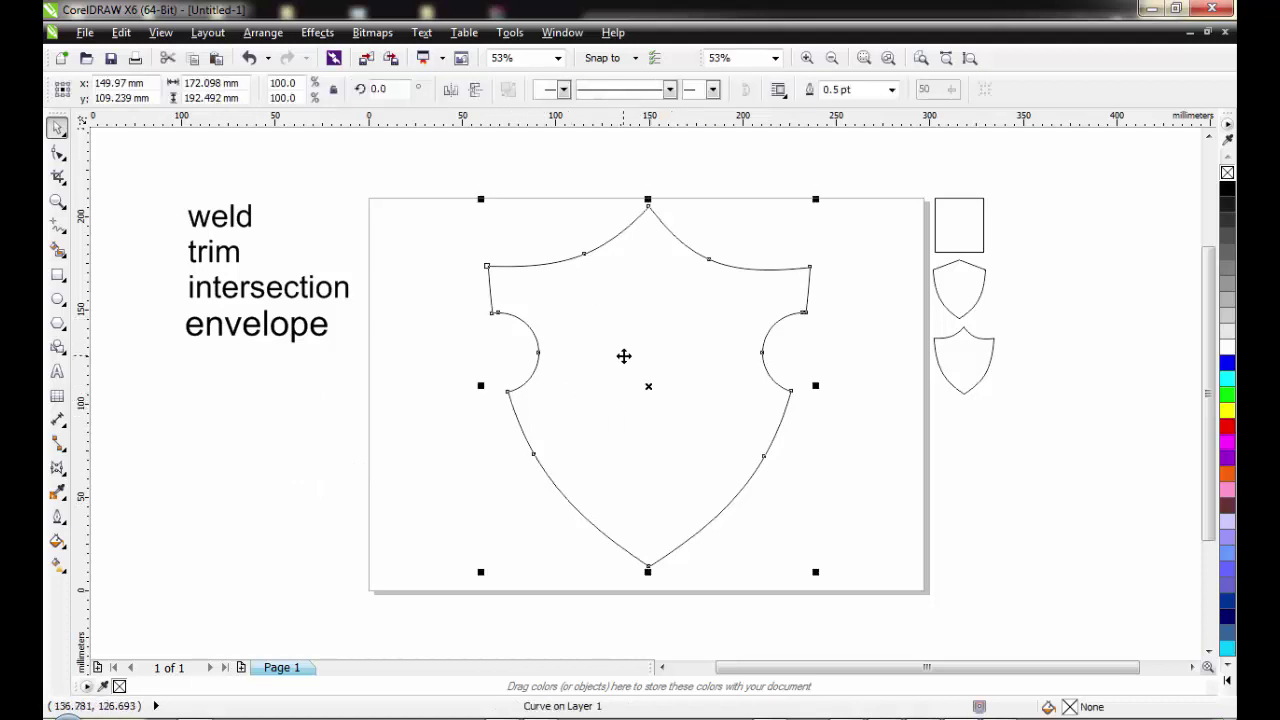
left_click_drag(717, 383, 708, 386)
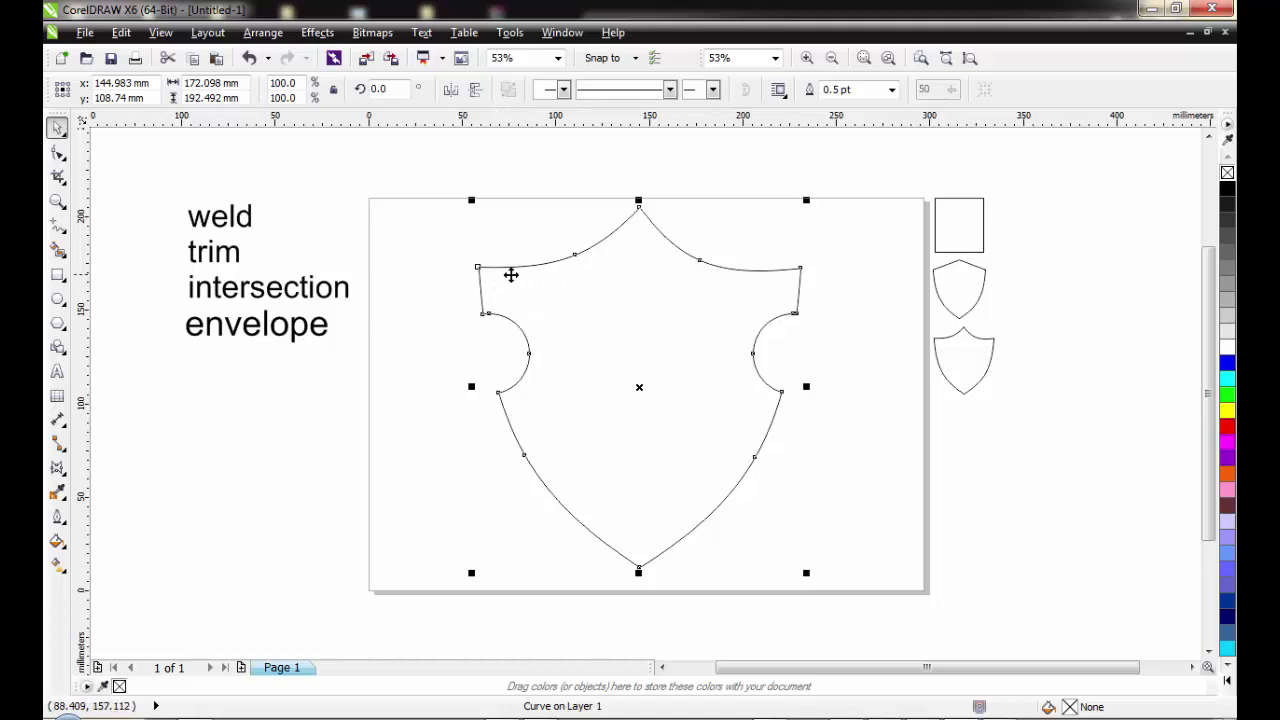
left_click(57, 371)
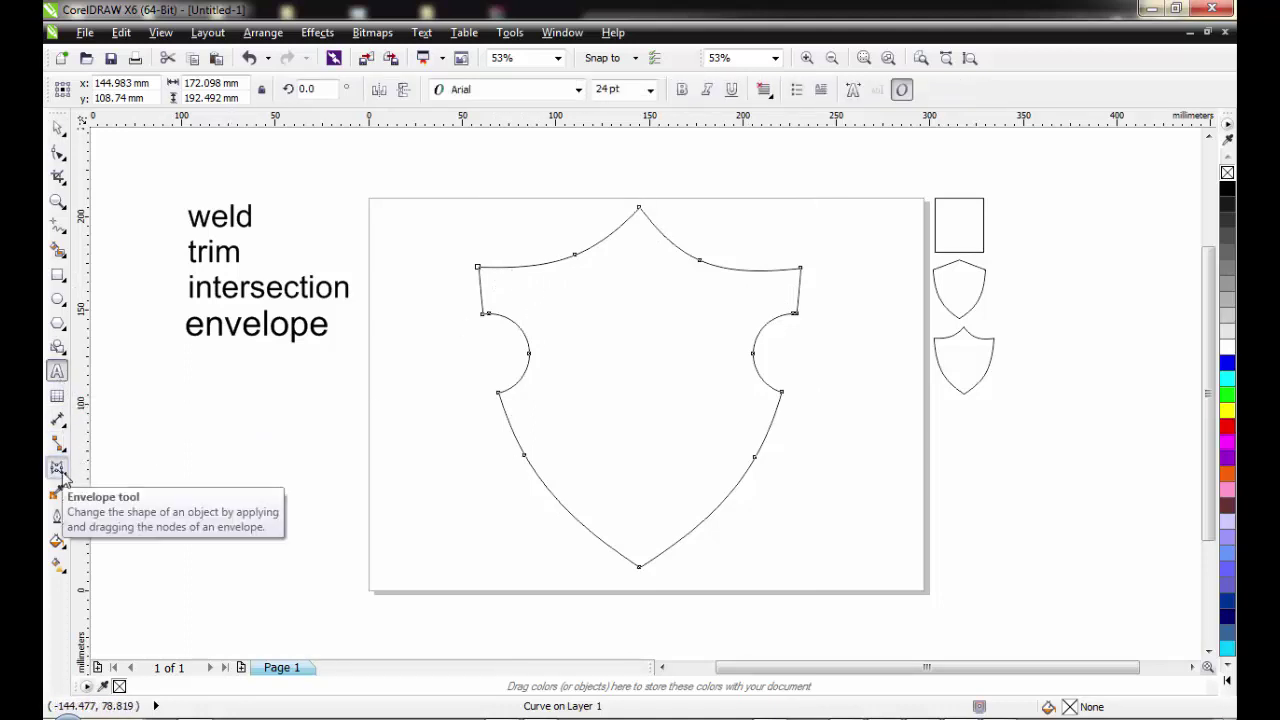
left_click(62, 476)
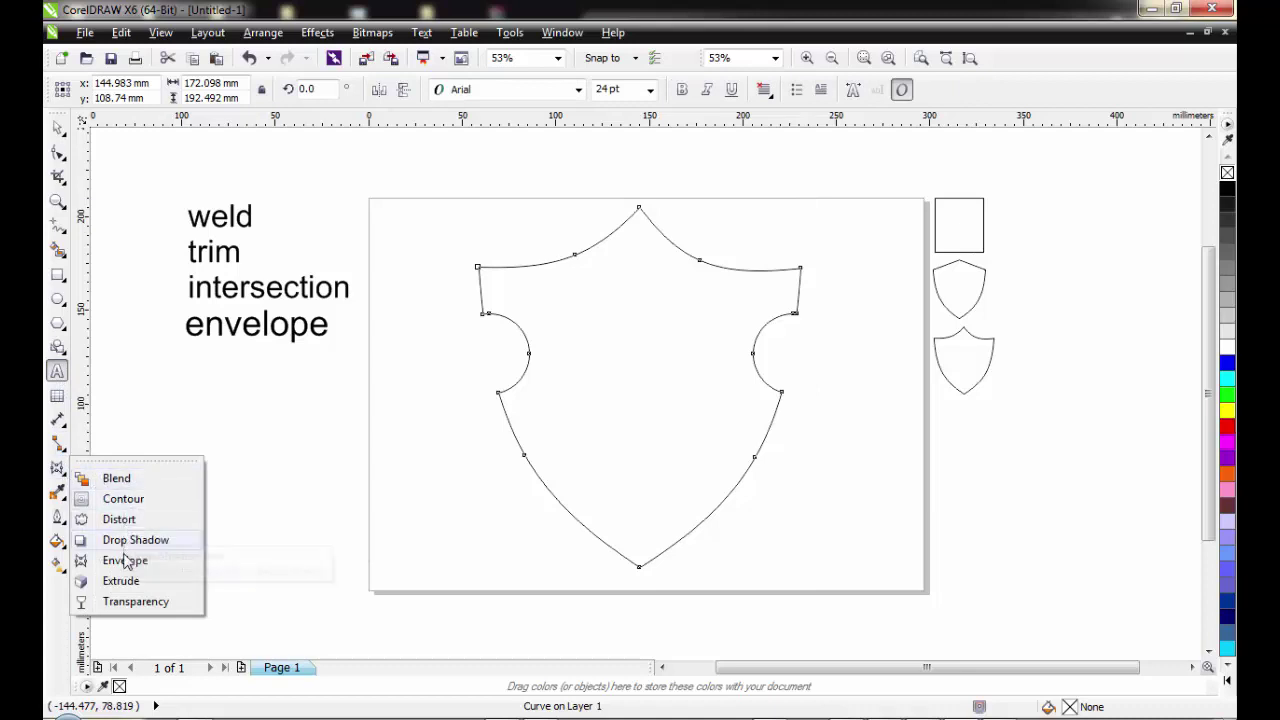
left_click(125, 499)
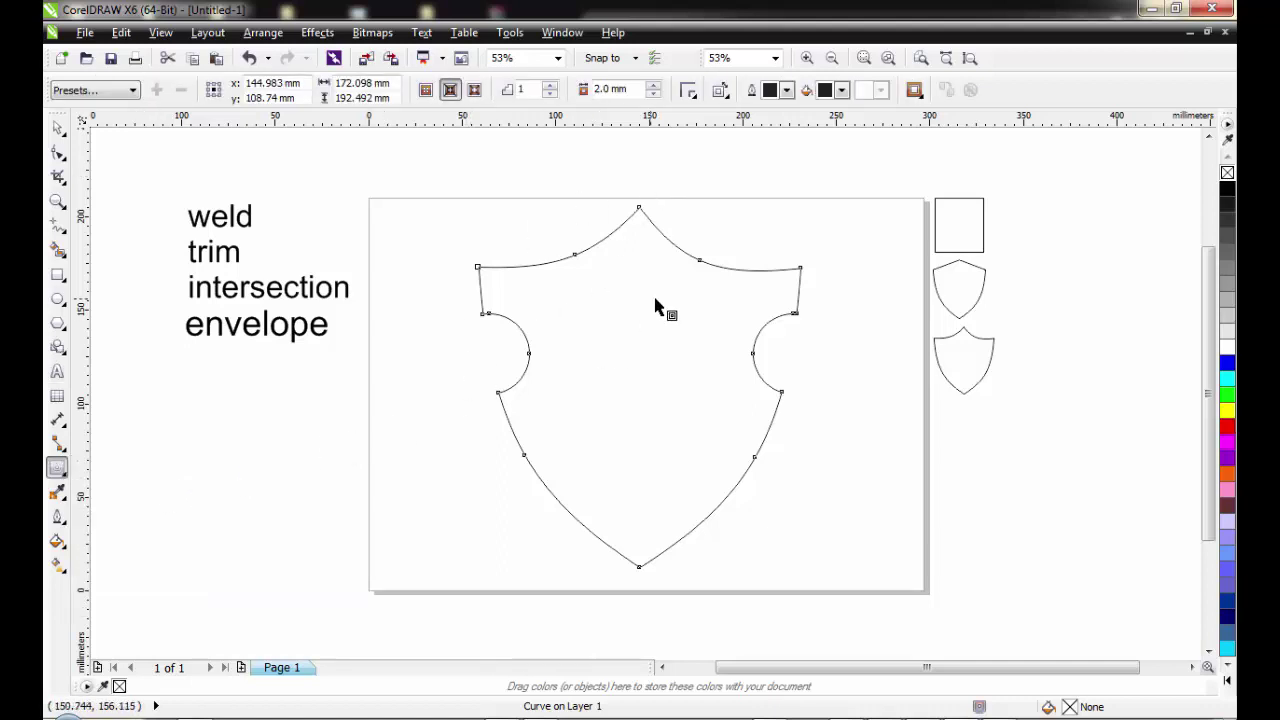
left_click(452, 92)
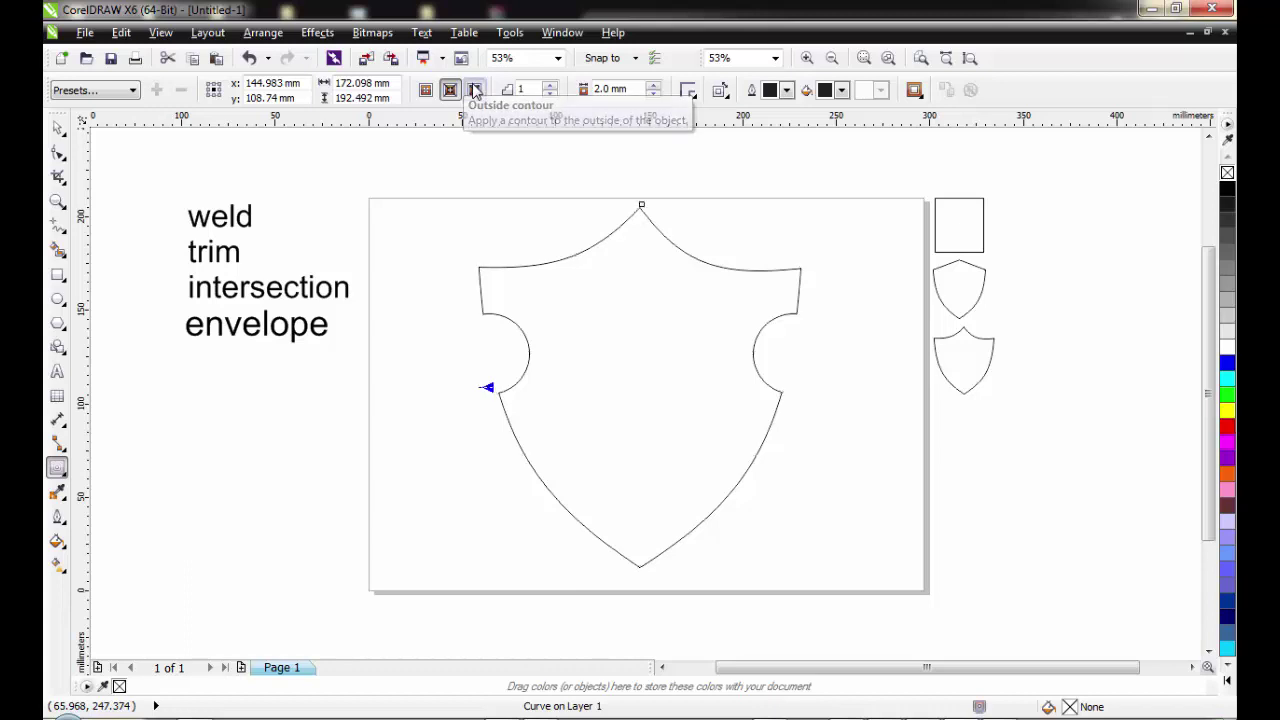
left_click(474, 90)
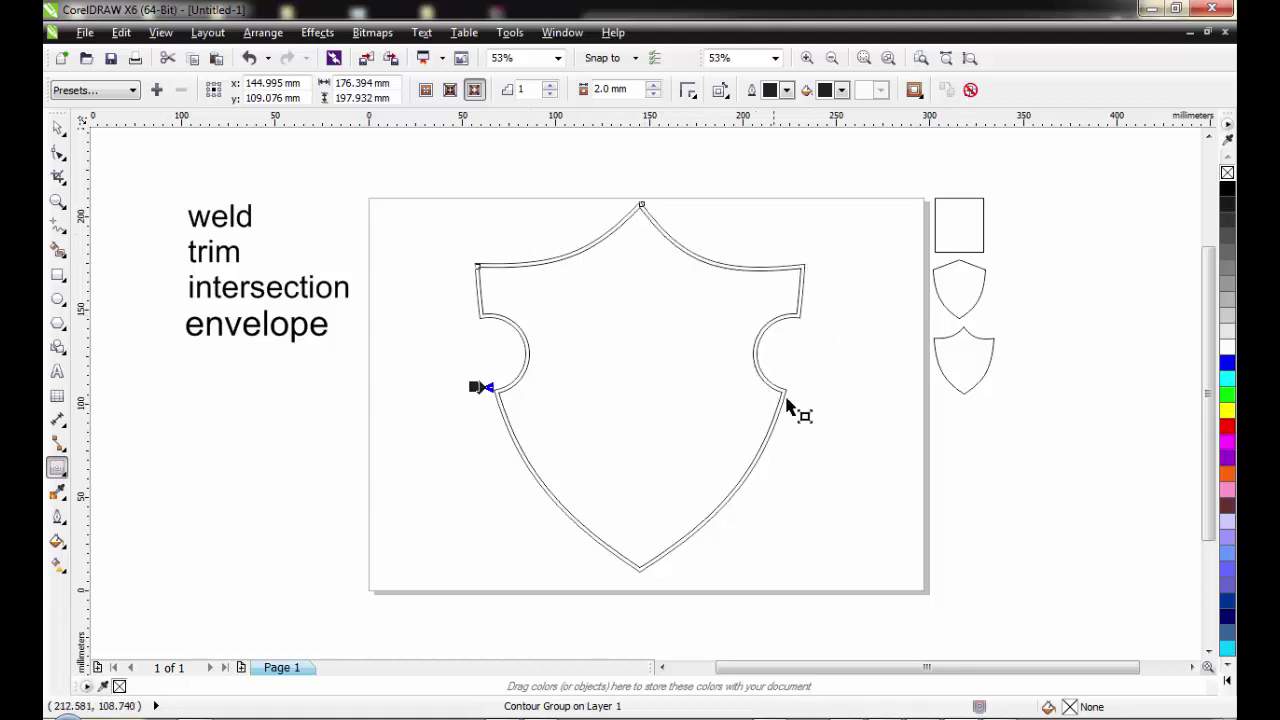
Try up to 4 contour steps on the shield and return to a single step
left_click(550, 87)
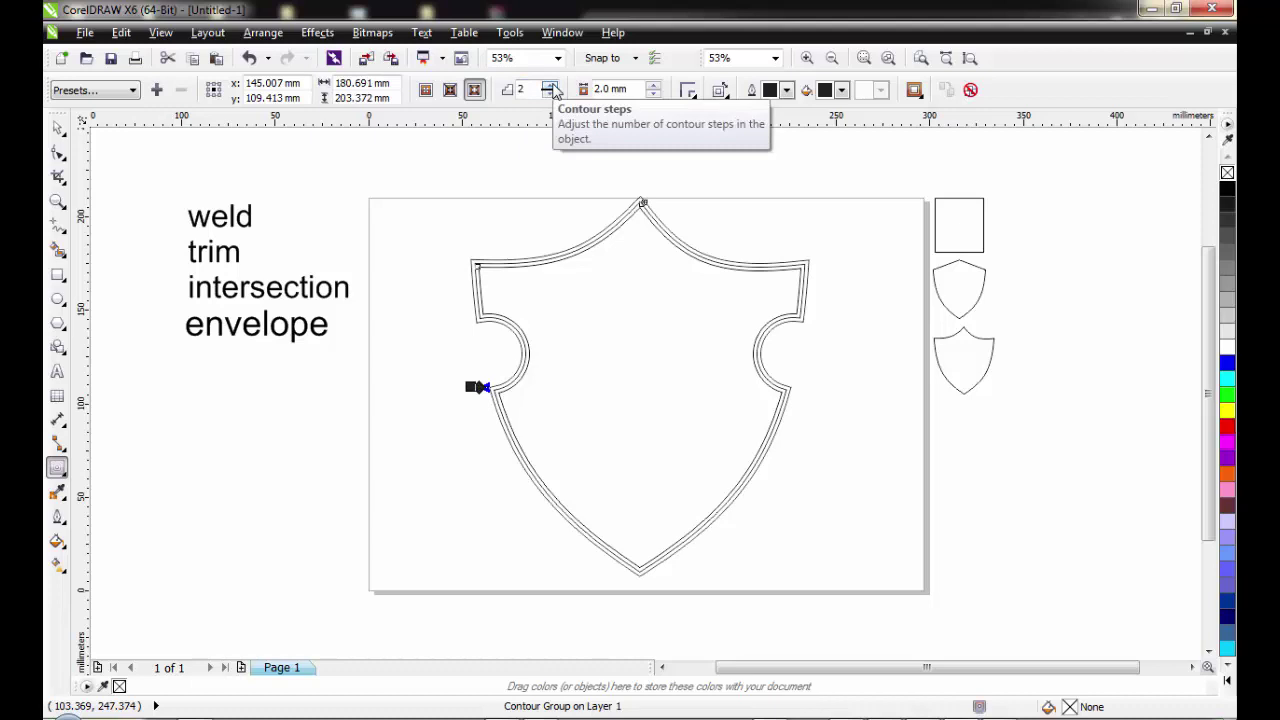
left_click(550, 87)
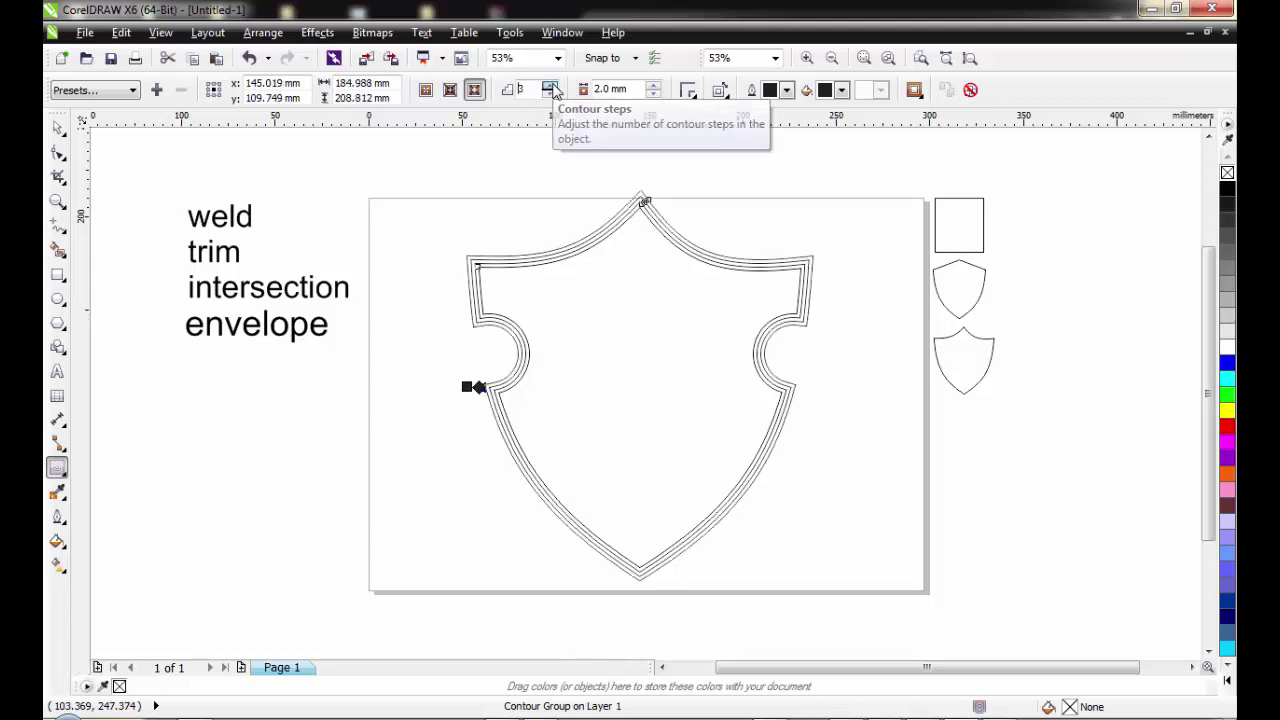
left_click(550, 87)
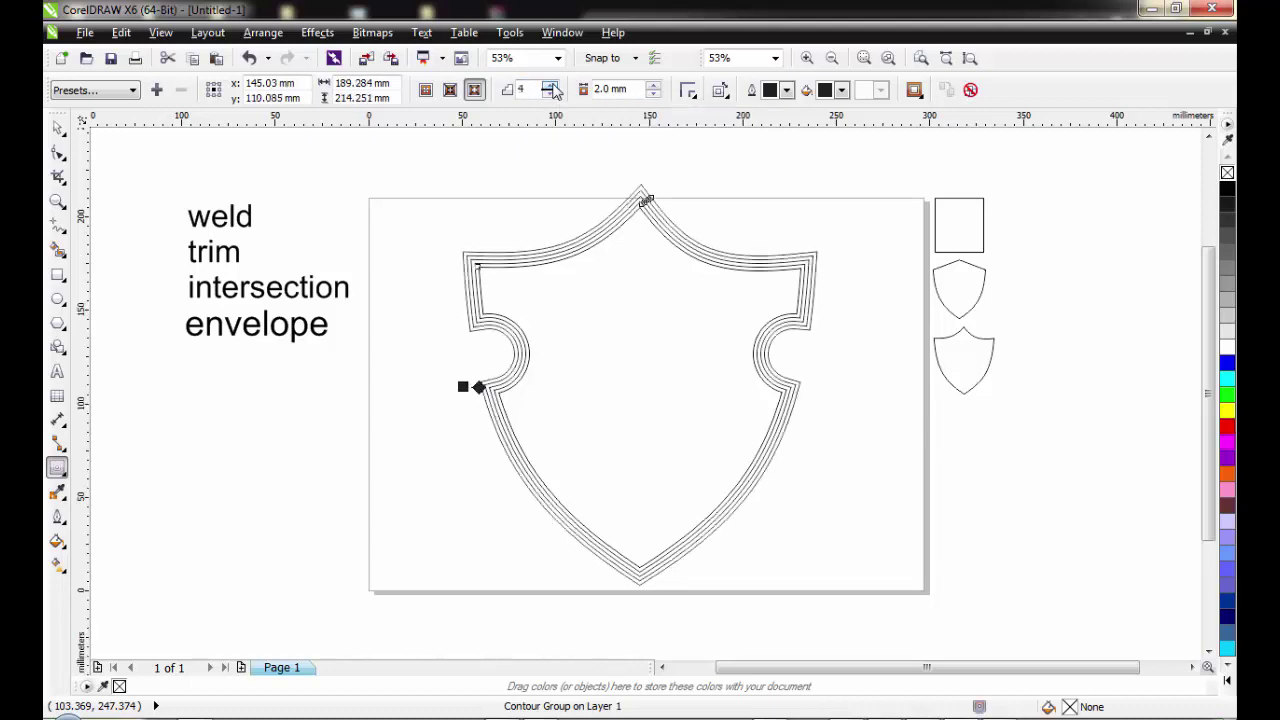
left_click(550, 93)
left_click(550, 93)
left_click(550, 93)
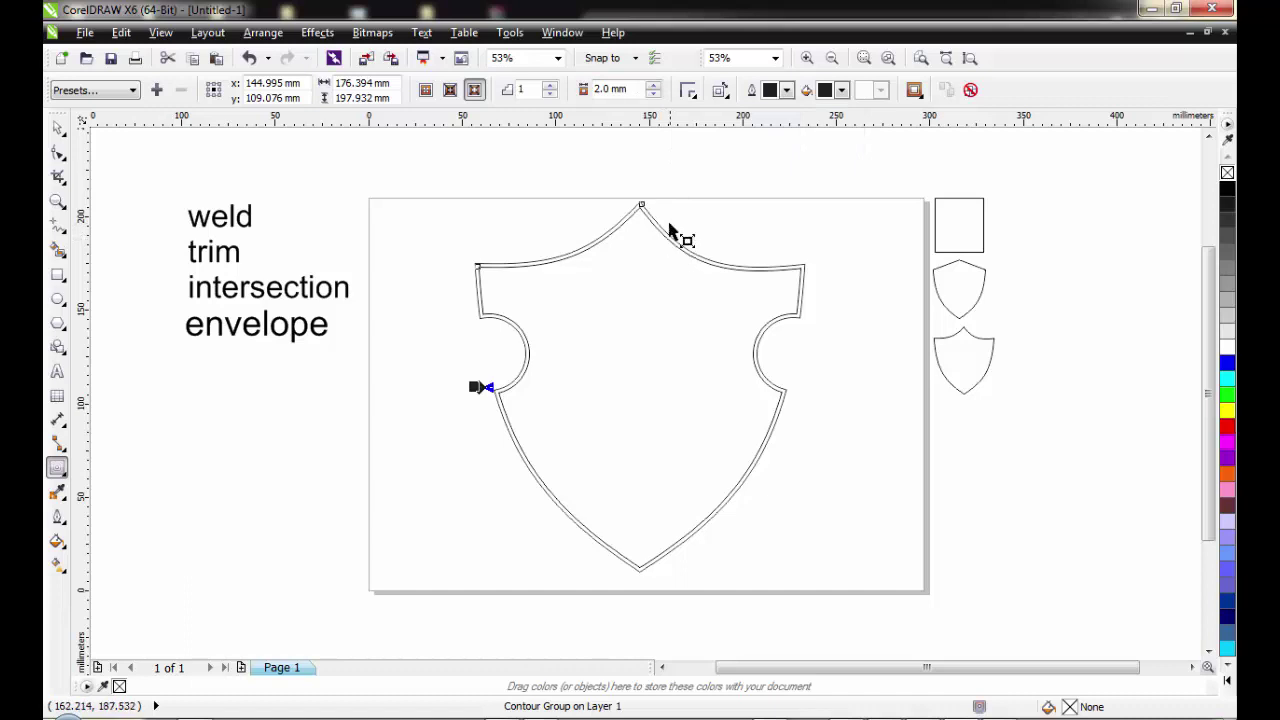
Try a contour offset of up to 9.0 mm on the shield and settle on 4.5 mm
left_click(653, 86)
left_click(653, 86)
left_click(653, 86)
left_click(653, 86)
left_click(653, 86)
left_click(653, 86)
left_click(653, 86)
left_click(653, 86)
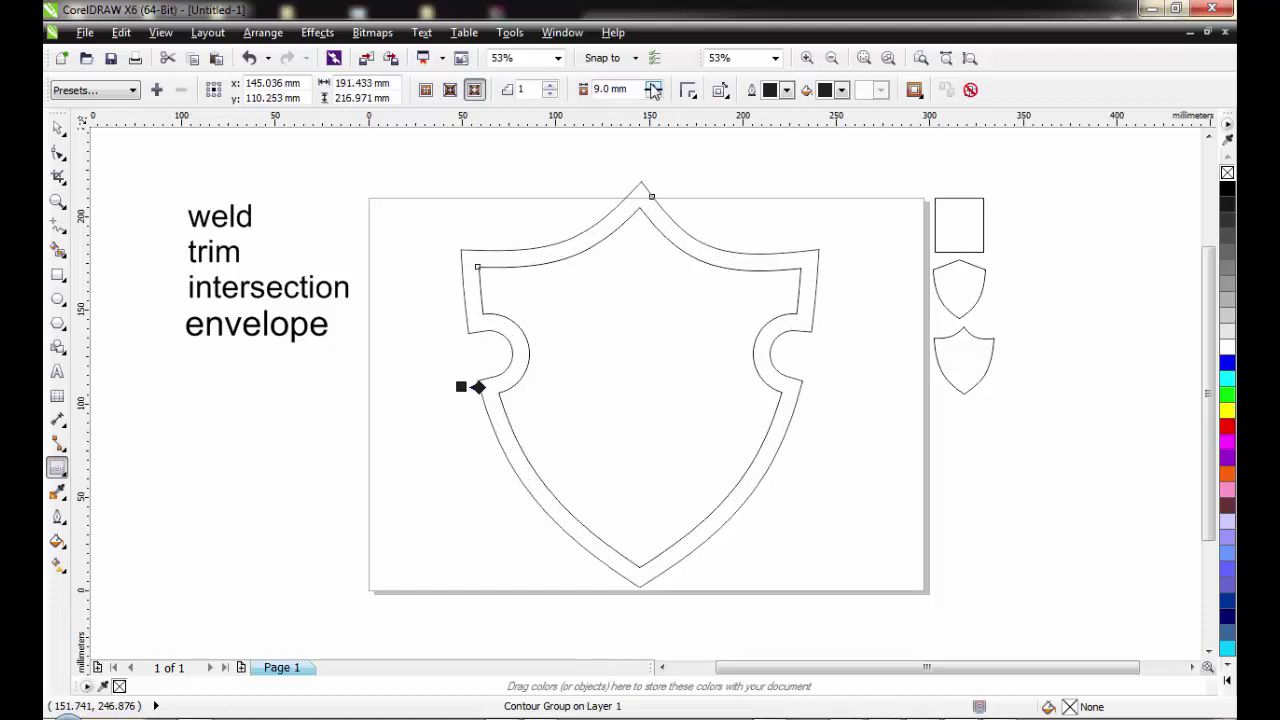
left_click(653, 94)
left_click(653, 94)
left_click(653, 94)
left_click(653, 94)
left_click(653, 94)
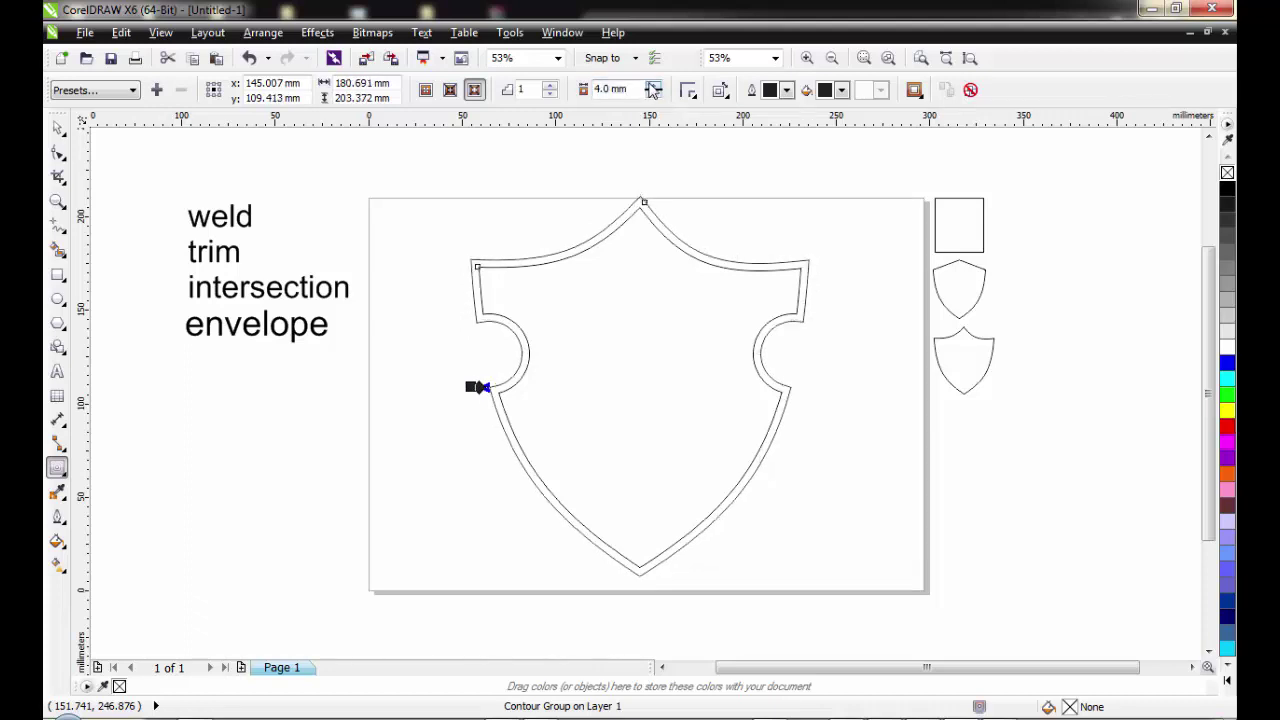
Move the contoured shield about 5 mm right and 5 mm down on the page
left_click(57, 127)
left_click_drag(660, 303, 666, 321)
left_click_drag(709, 360, 714, 351)
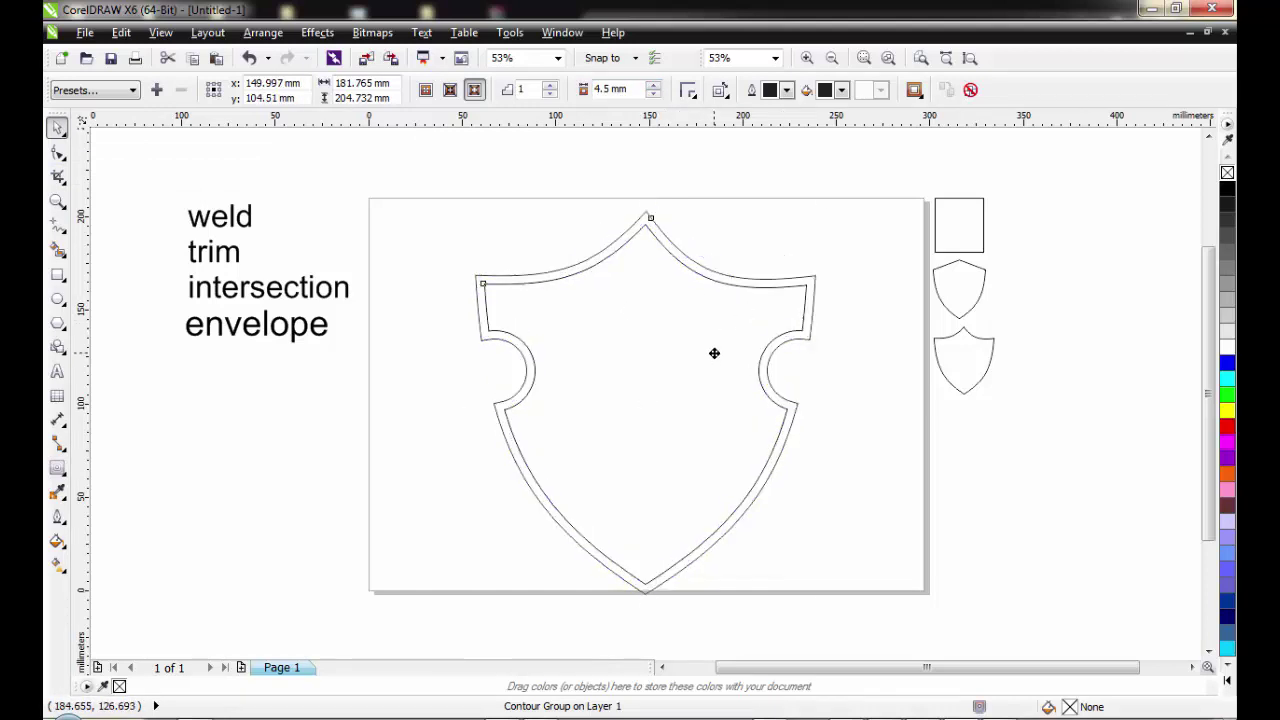
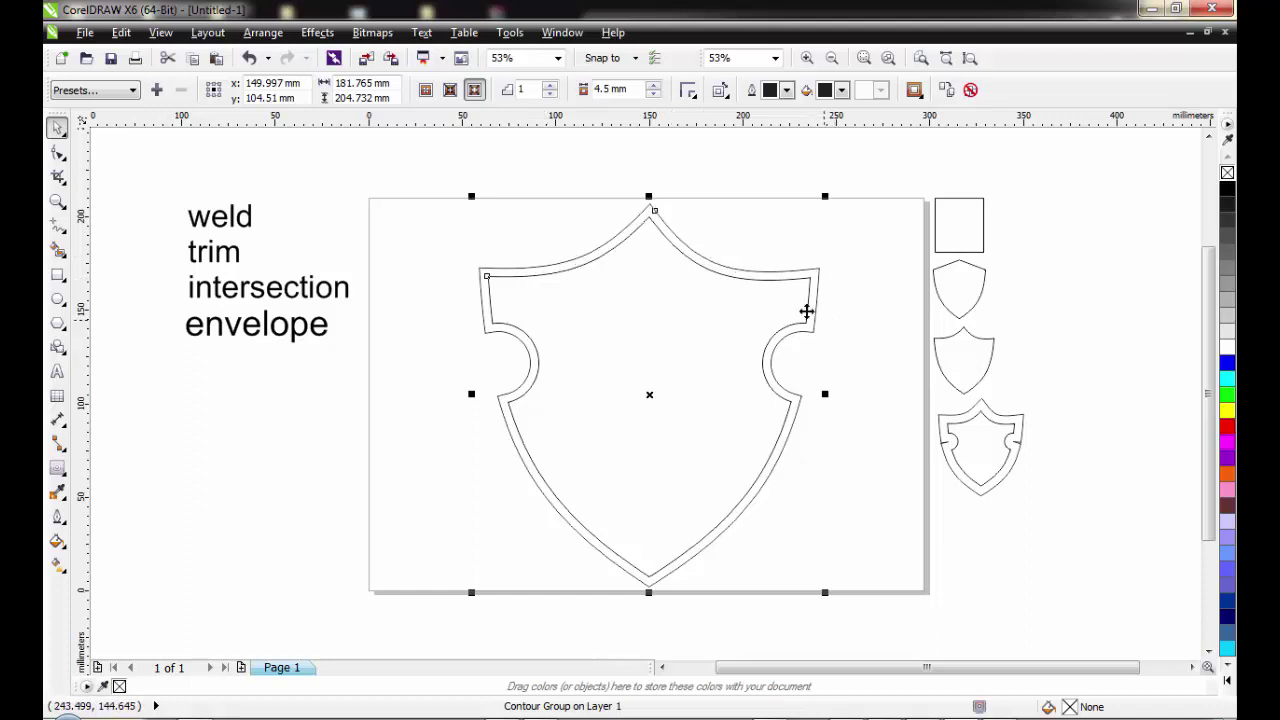
Try to break the large shield's contour group apart
left_click(265, 33)
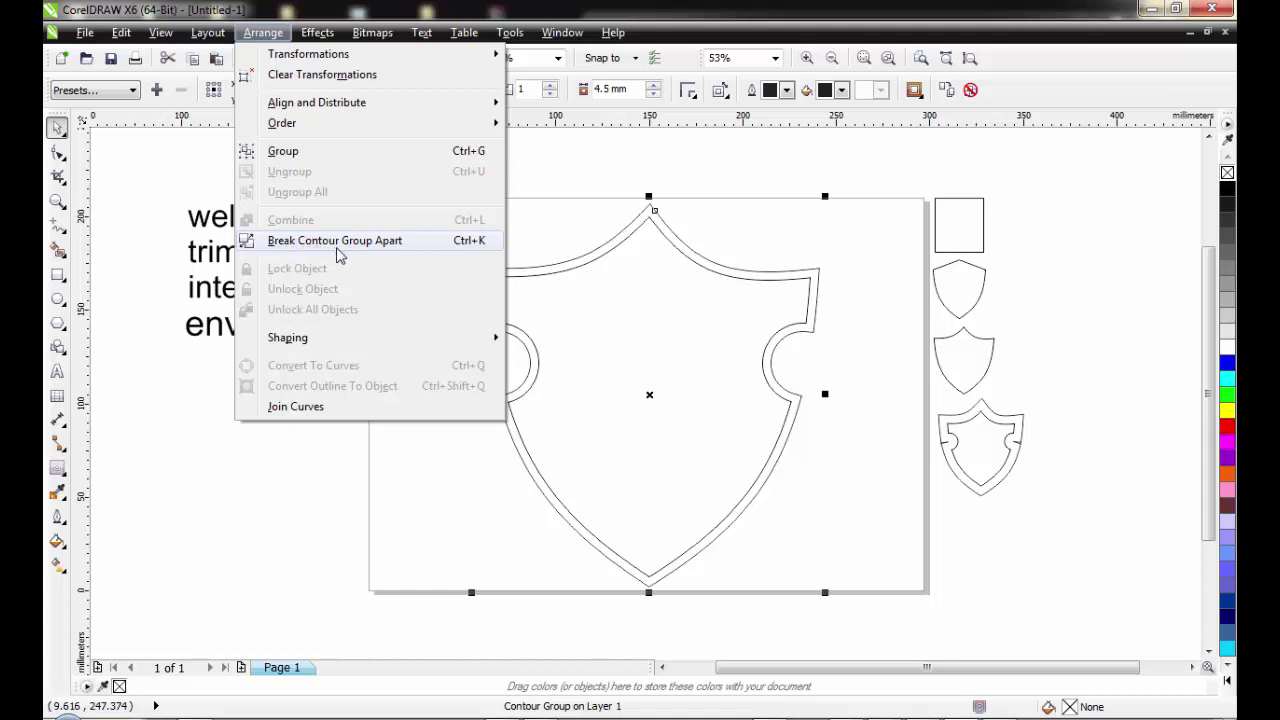
left_click(425, 250)
left_click(706, 200)
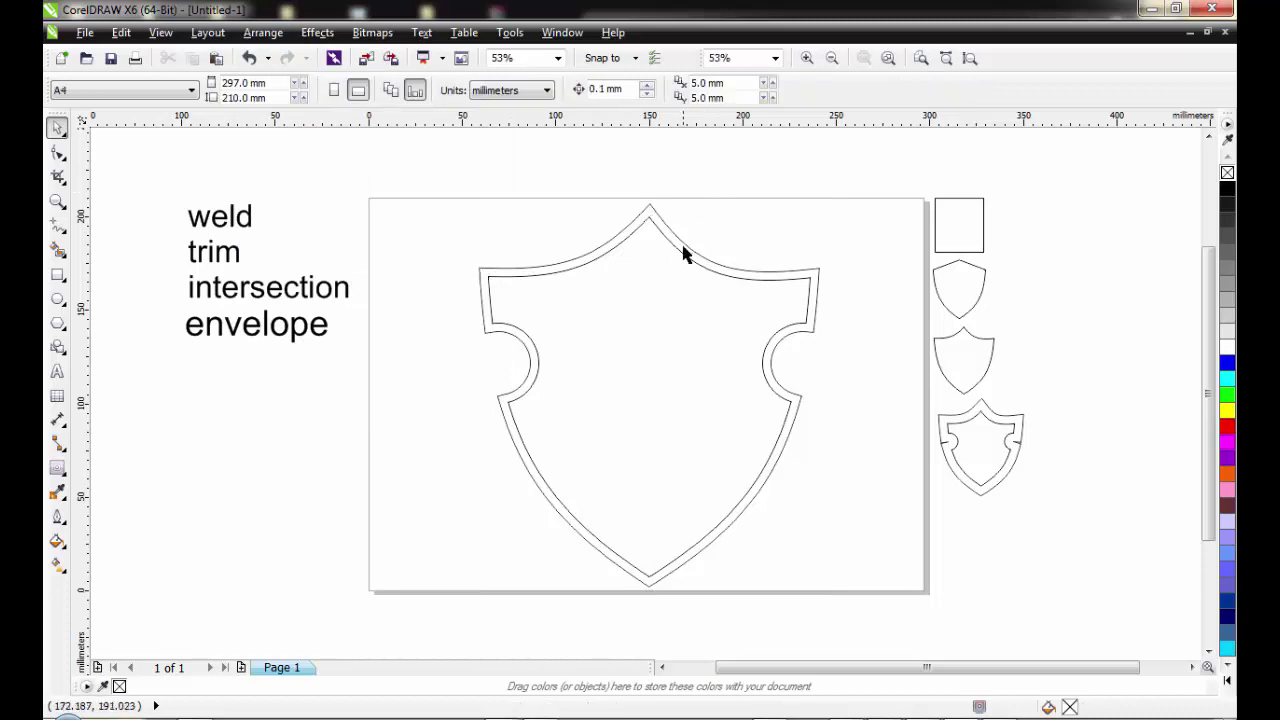
Move the contoured shield off the page and back to the page centre at x 148.5 mm, y 105 mm
left_click_drag(685, 252, 325, 273)
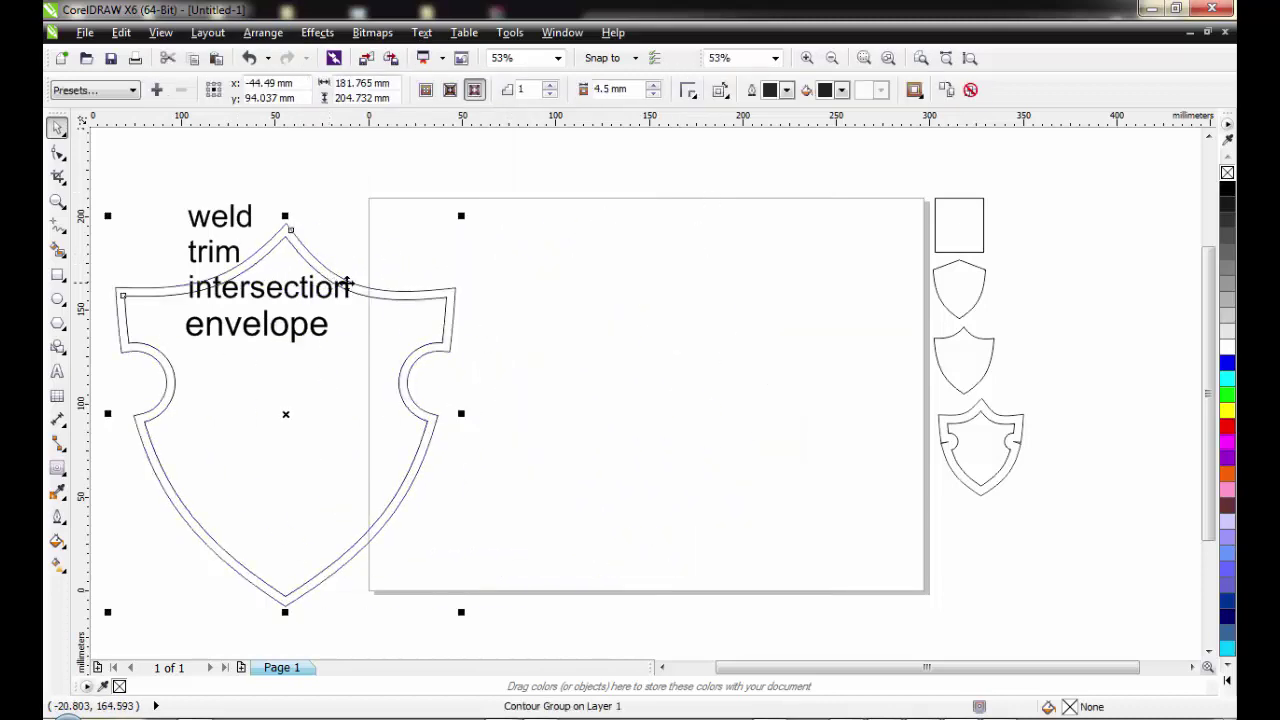
left_click_drag(421, 292, 344, 354)
left_click_drag(274, 400, 714, 266)
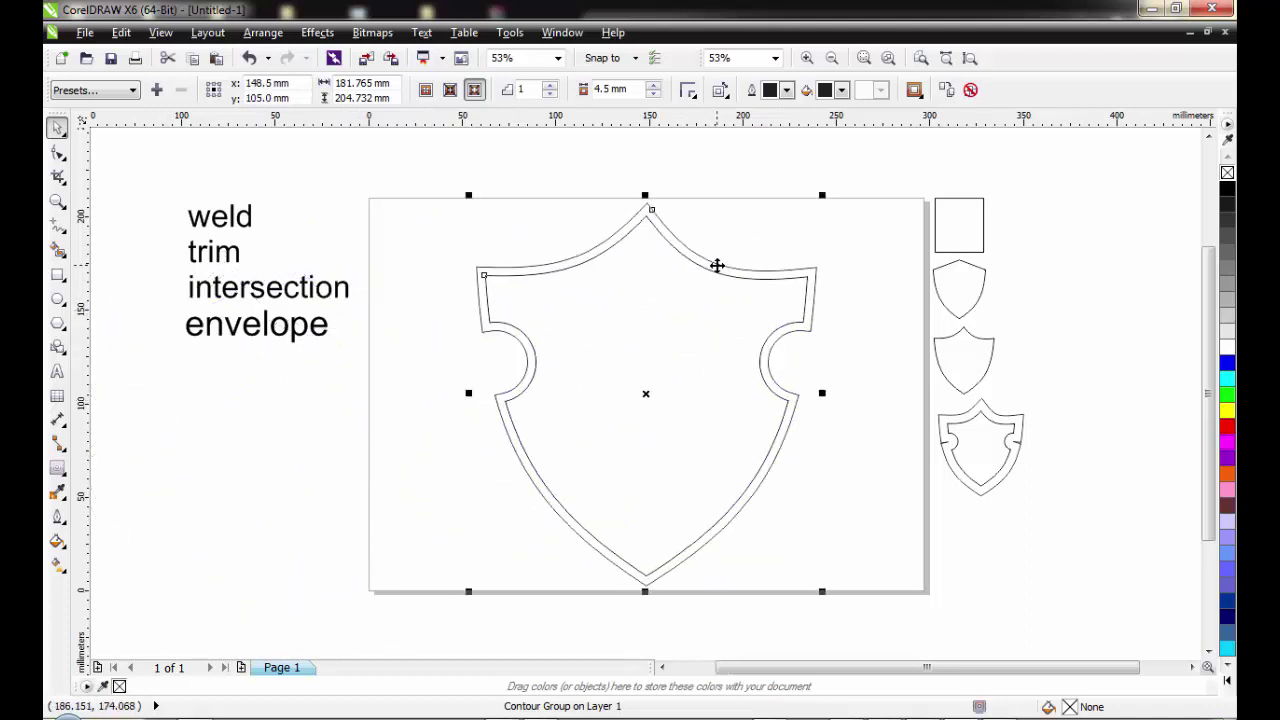
Try yellow, orange and cyan fills on the contoured shield, and remove the fill
left_click(1227, 410)
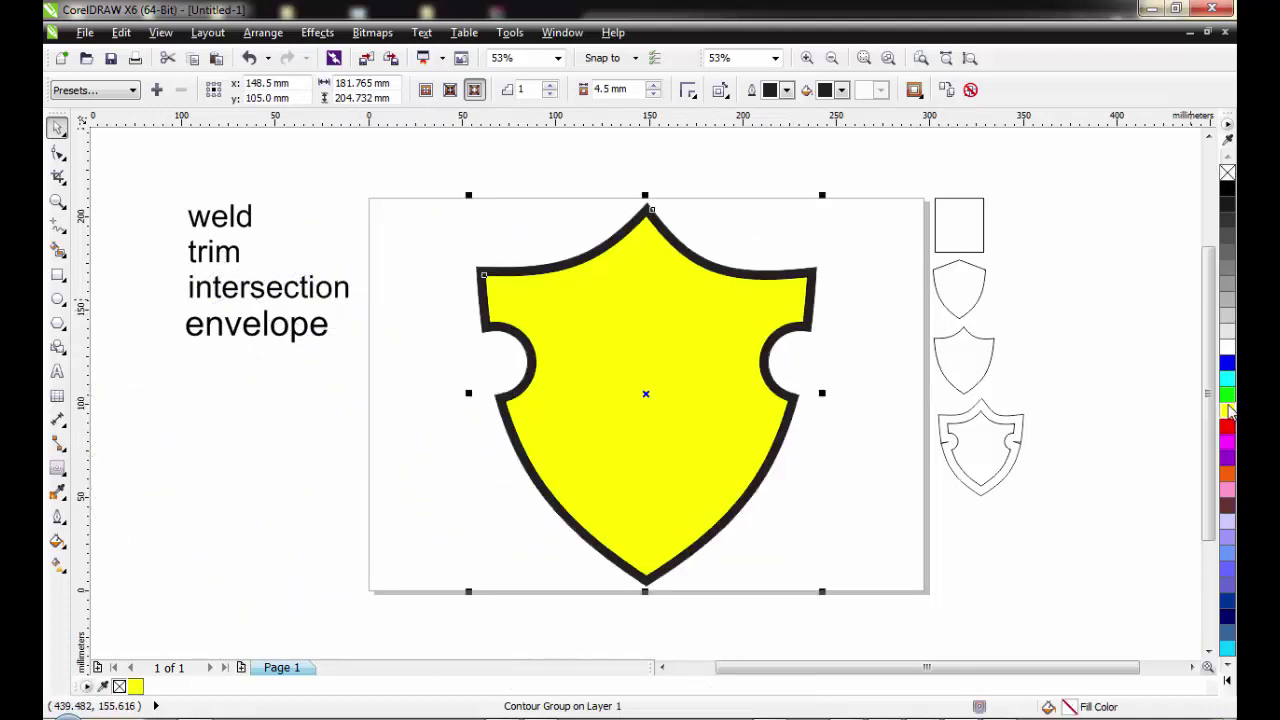
left_click(1227, 472)
left_click(1227, 378)
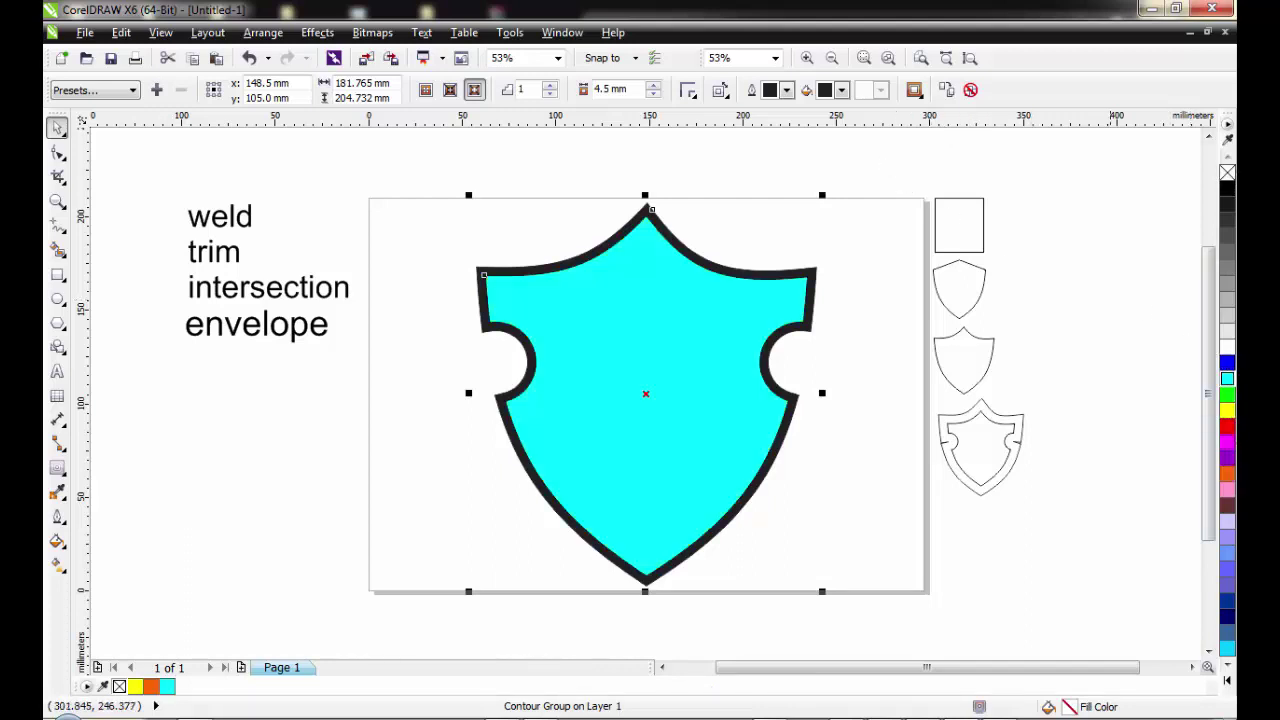
right_click(1229, 190)
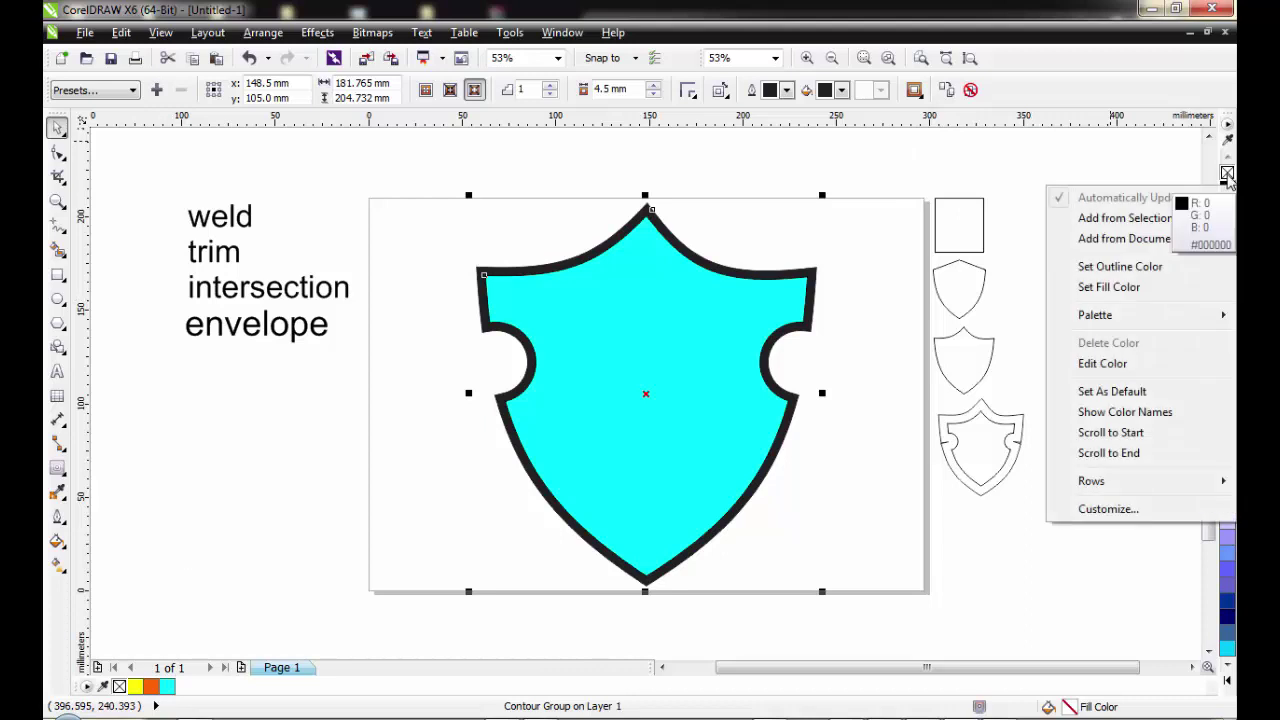
left_click(1227, 173)
Break the large shield's contour group apart and move the outer outline about 63 mm left and 5 mm up
mouse_move(678, 349)
left_mouse_down()
mouse_move(663, 349)
mouse_move(678, 348)
left_mouse_up()
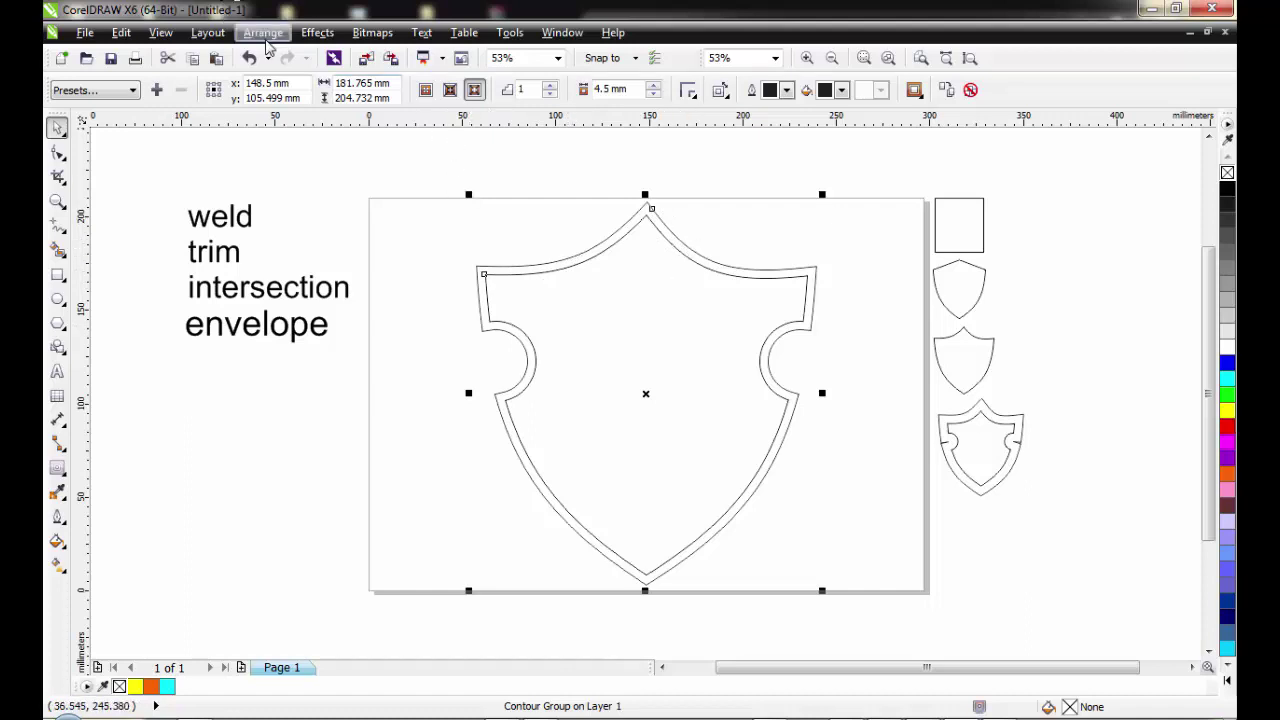
left_click(680, 190)
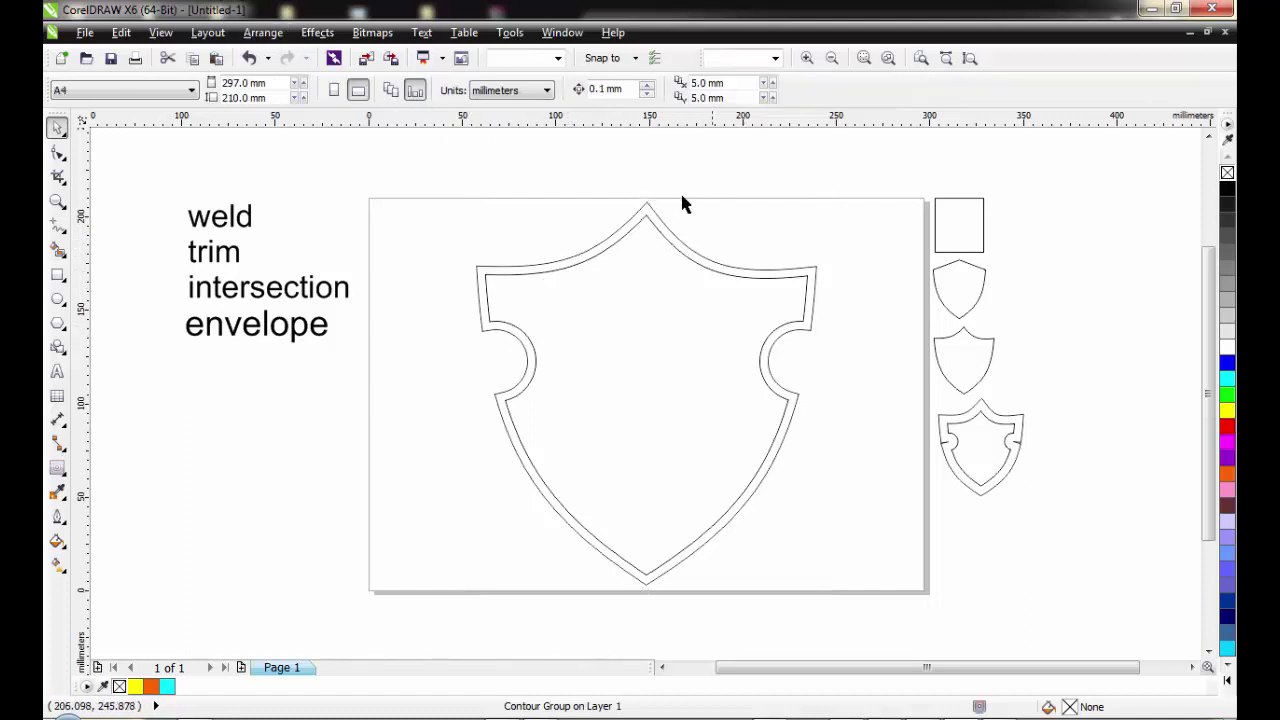
left_click_drag(680, 284, 846, 617)
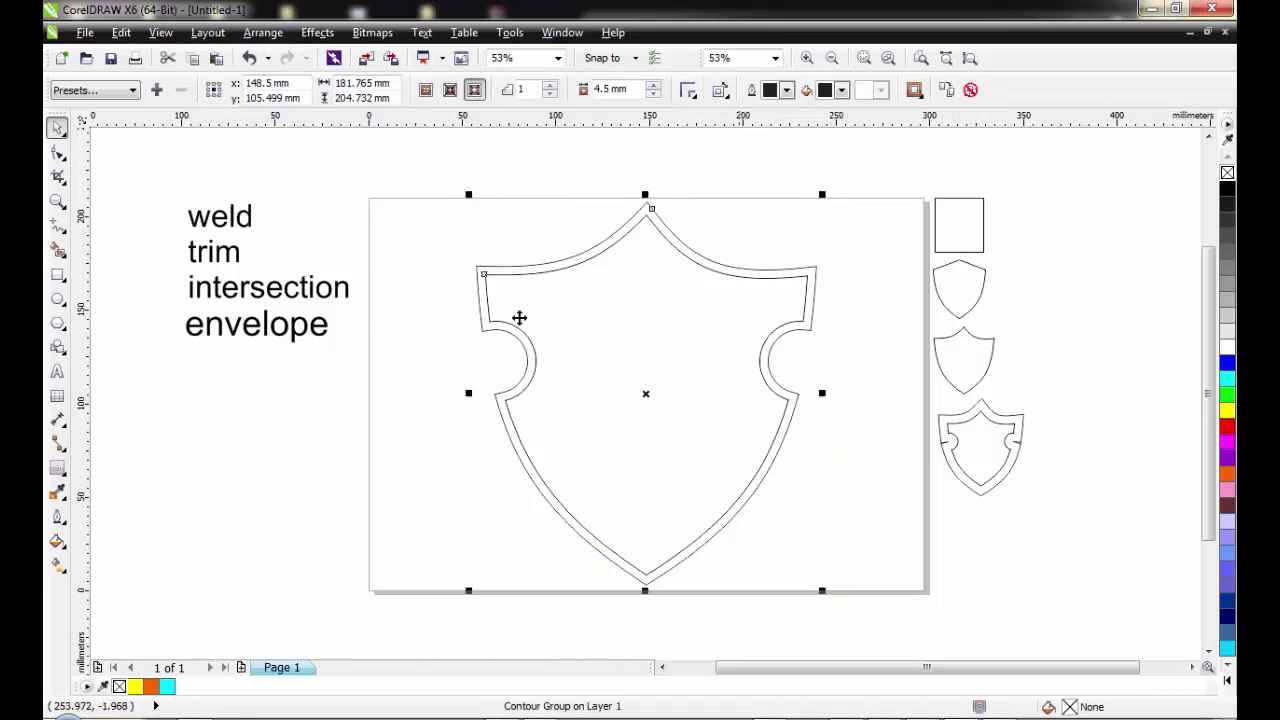
left_click(260, 34)
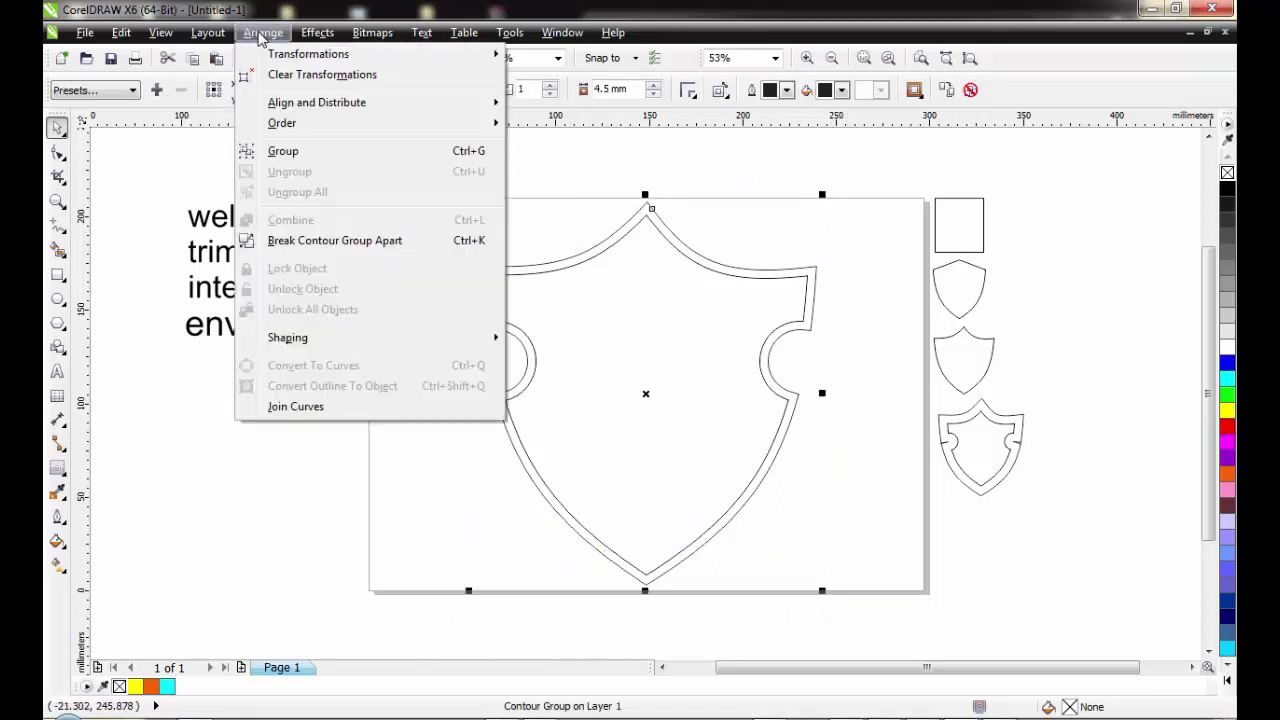
left_click(326, 244)
left_click(537, 257)
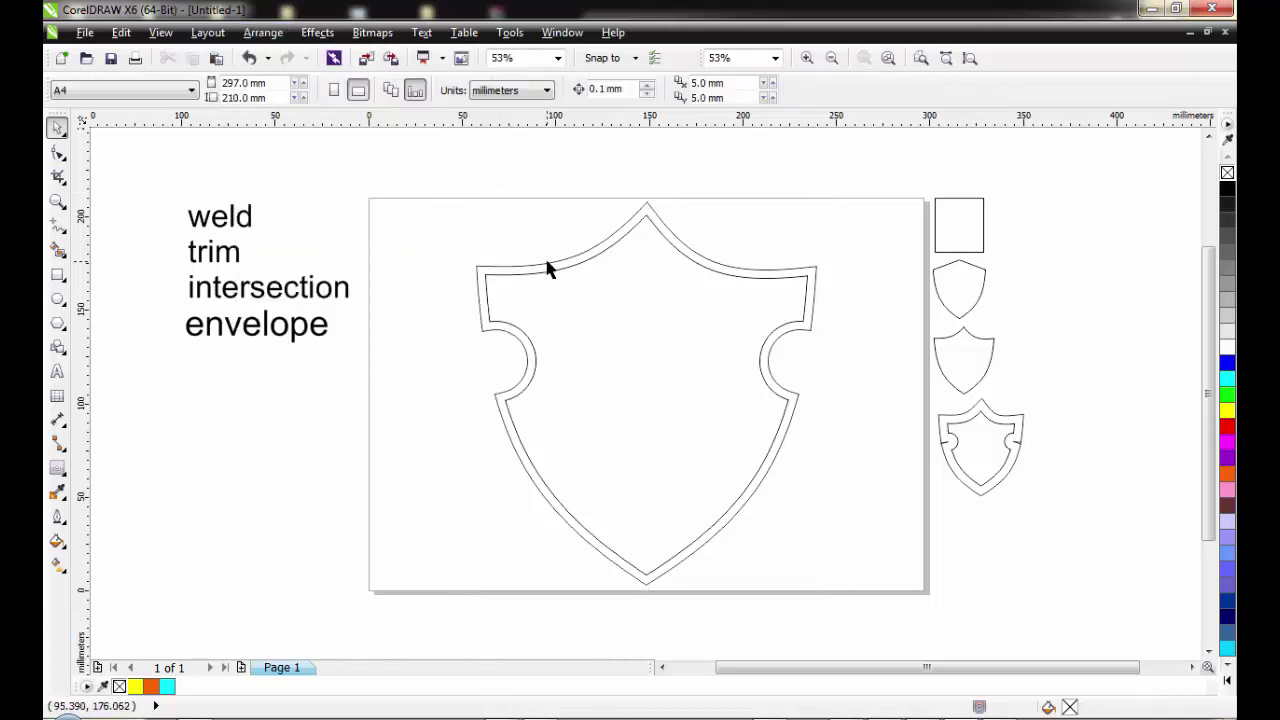
left_click_drag(550, 272, 428, 257)
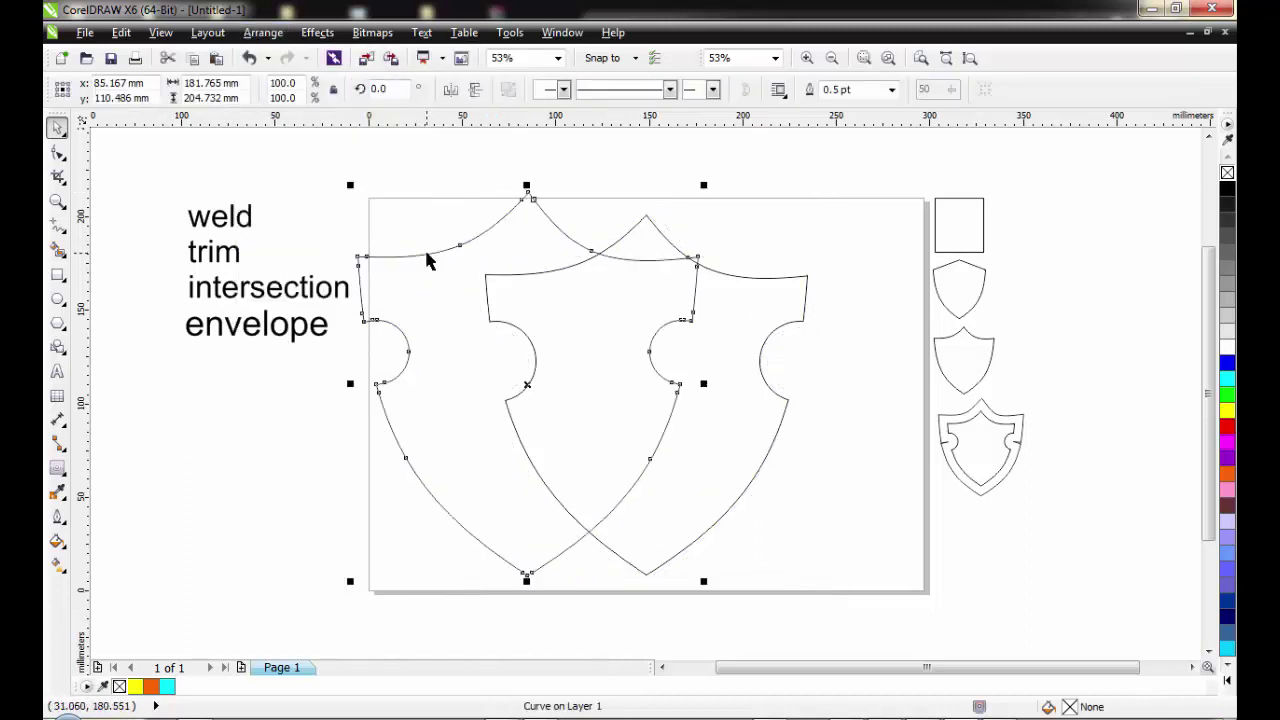
Undo the moves of the inner and outer shield outlines and deselect them
left_click(814, 305)
key("ctrl+z")
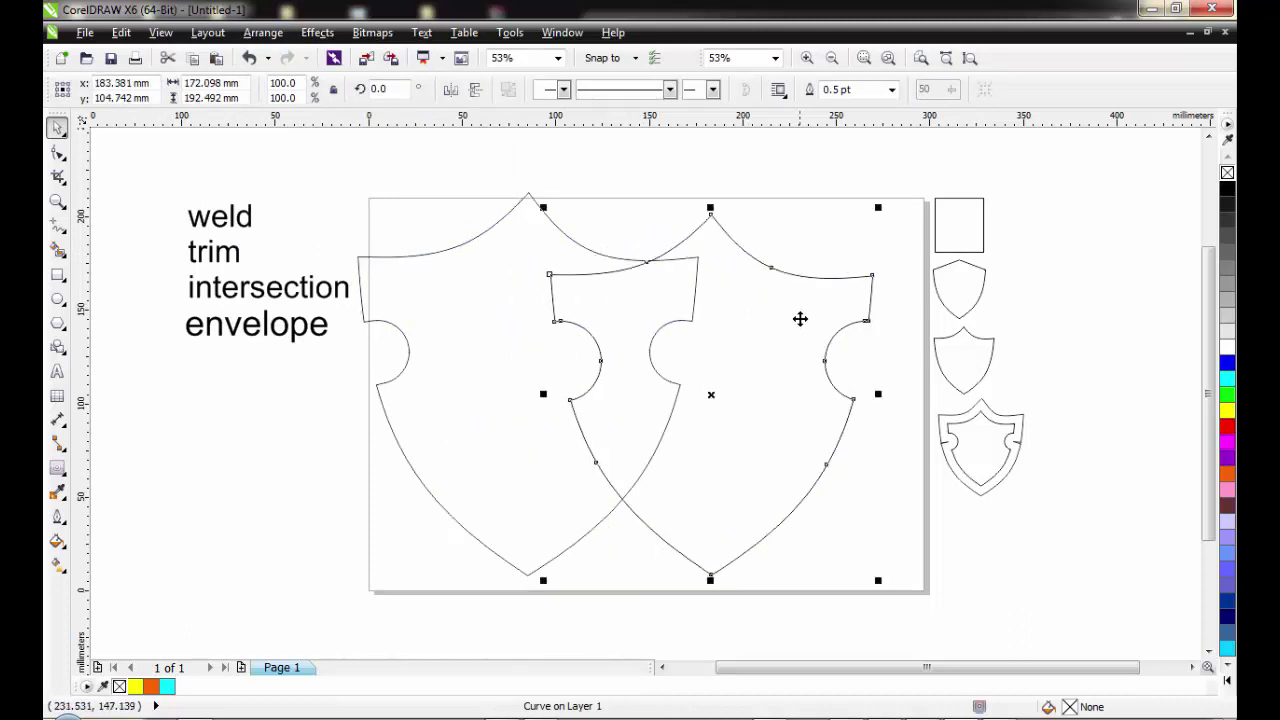
key("ctrl+z")
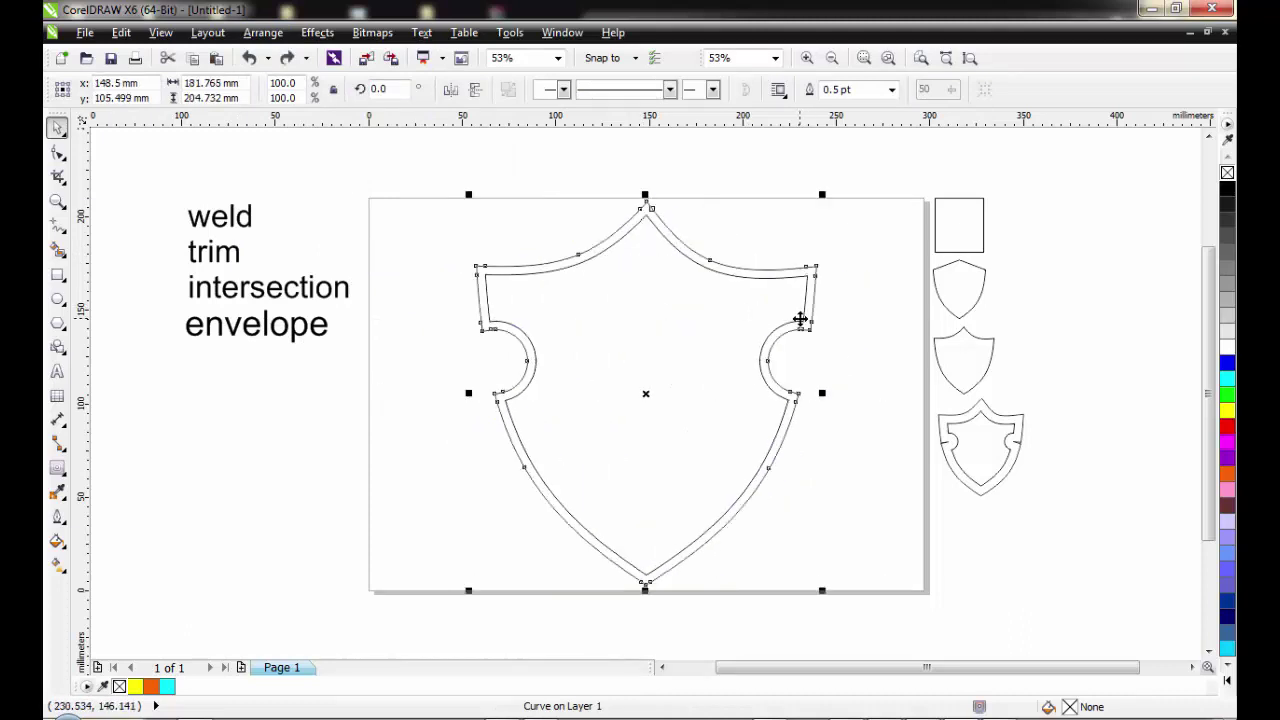
left_click(772, 230)
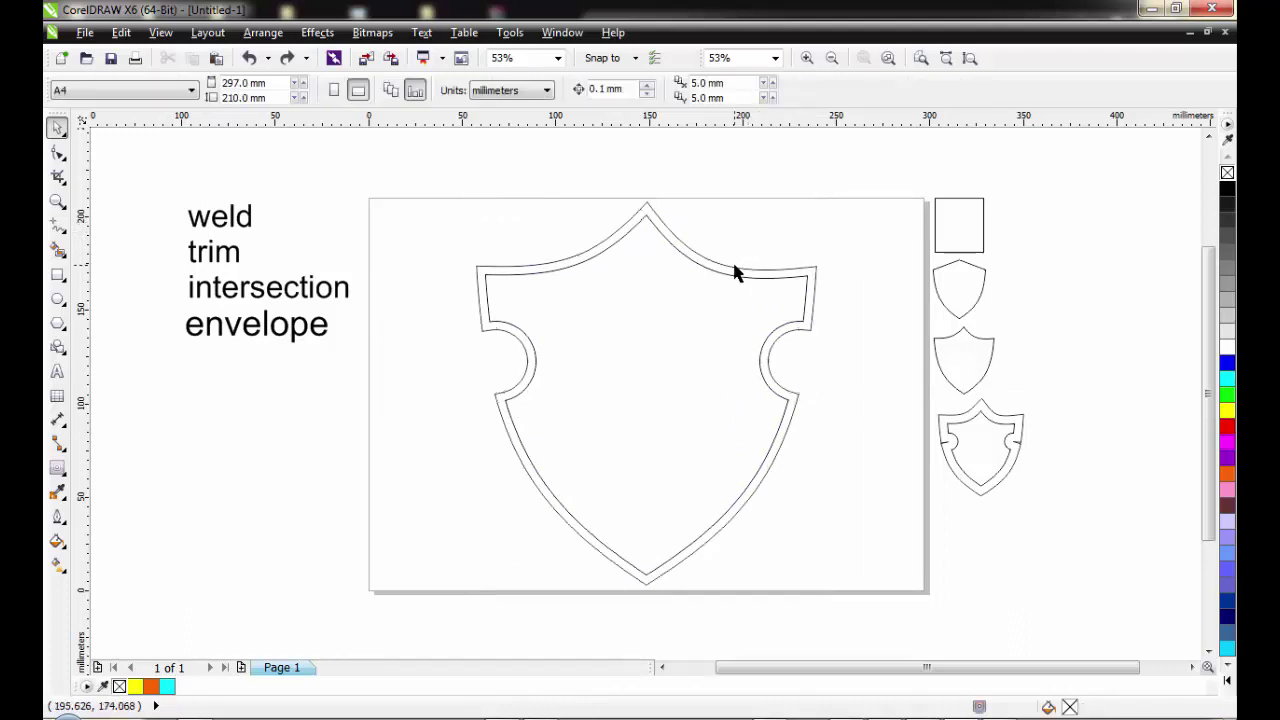
Draw a vertical rectangle about 20 mm wide and 221 mm high over the shield and centre it on the page
left_click(57, 274)
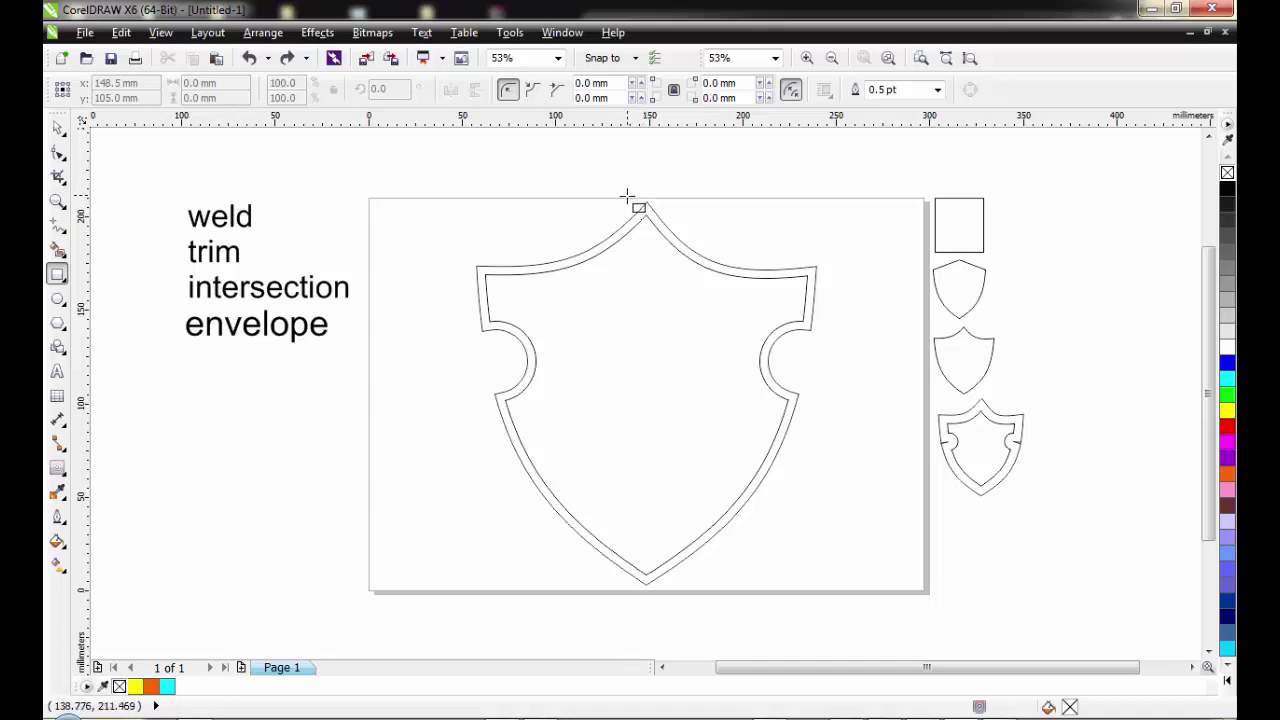
mouse_move(628, 196)
left_mouse_down()
mouse_move(668, 398)
mouse_move(656, 592)
mouse_move(669, 610)
left_mouse_up()
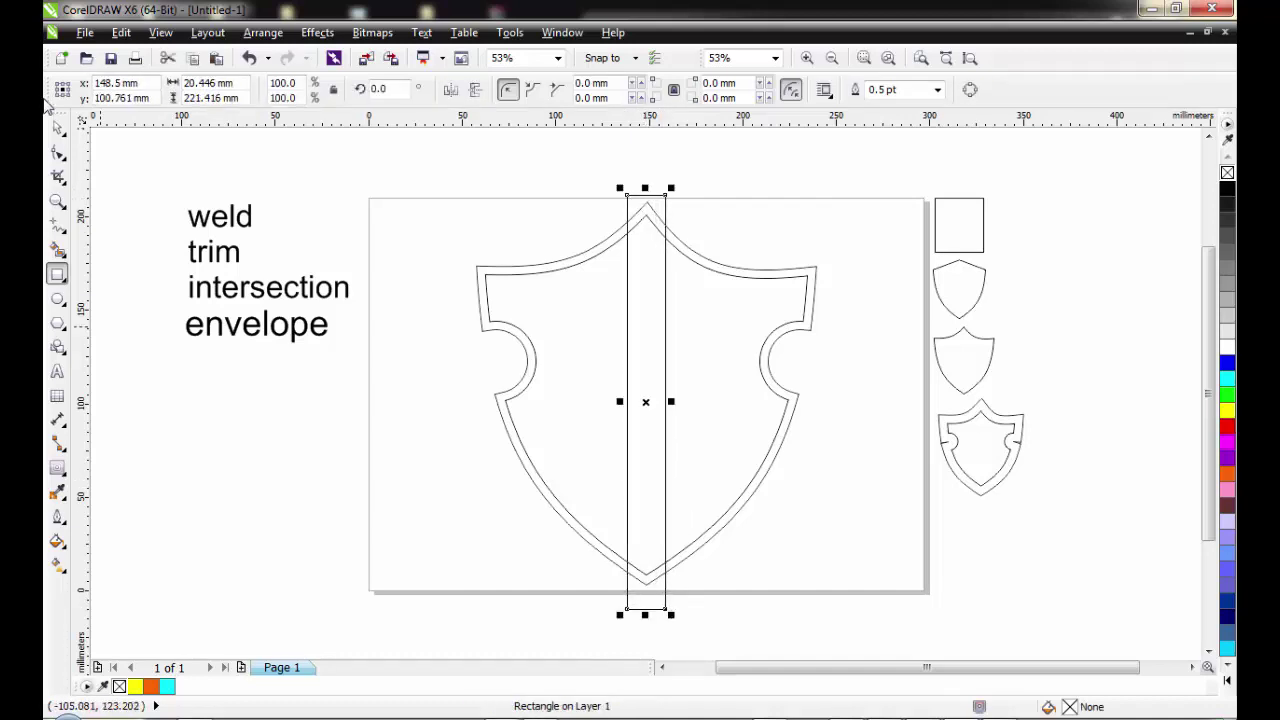
left_click(57, 129)
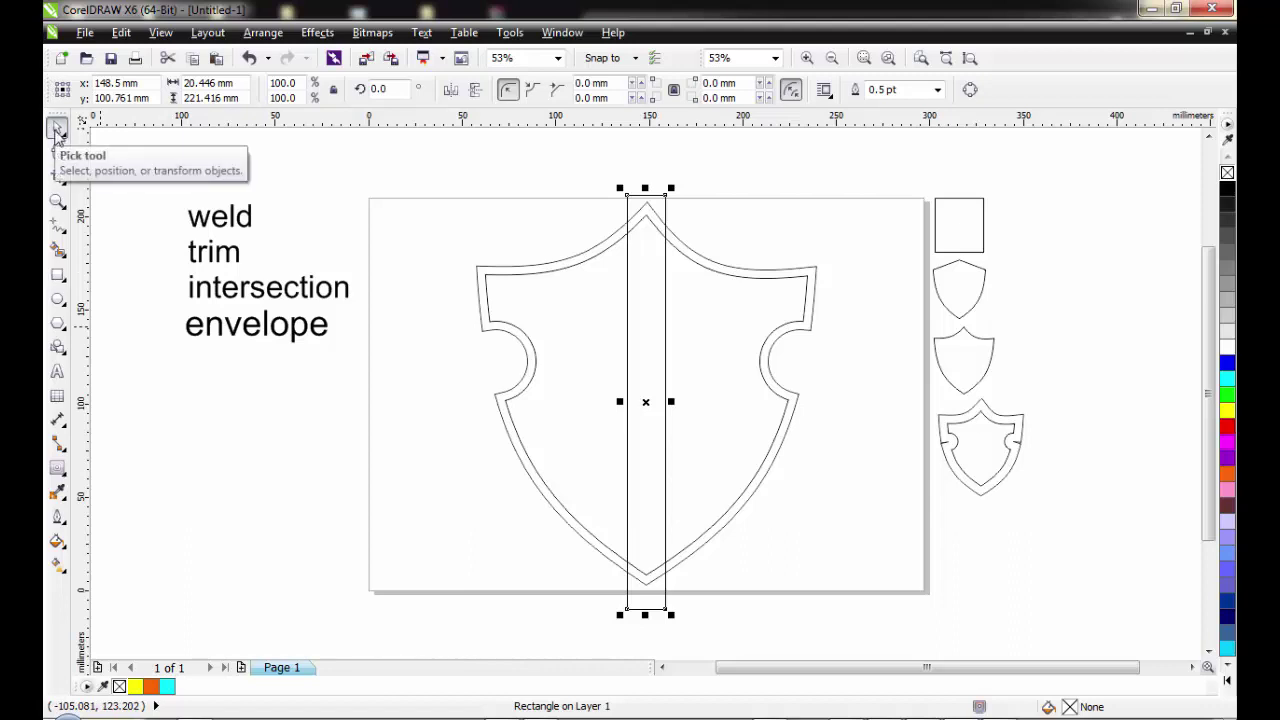
key("p")
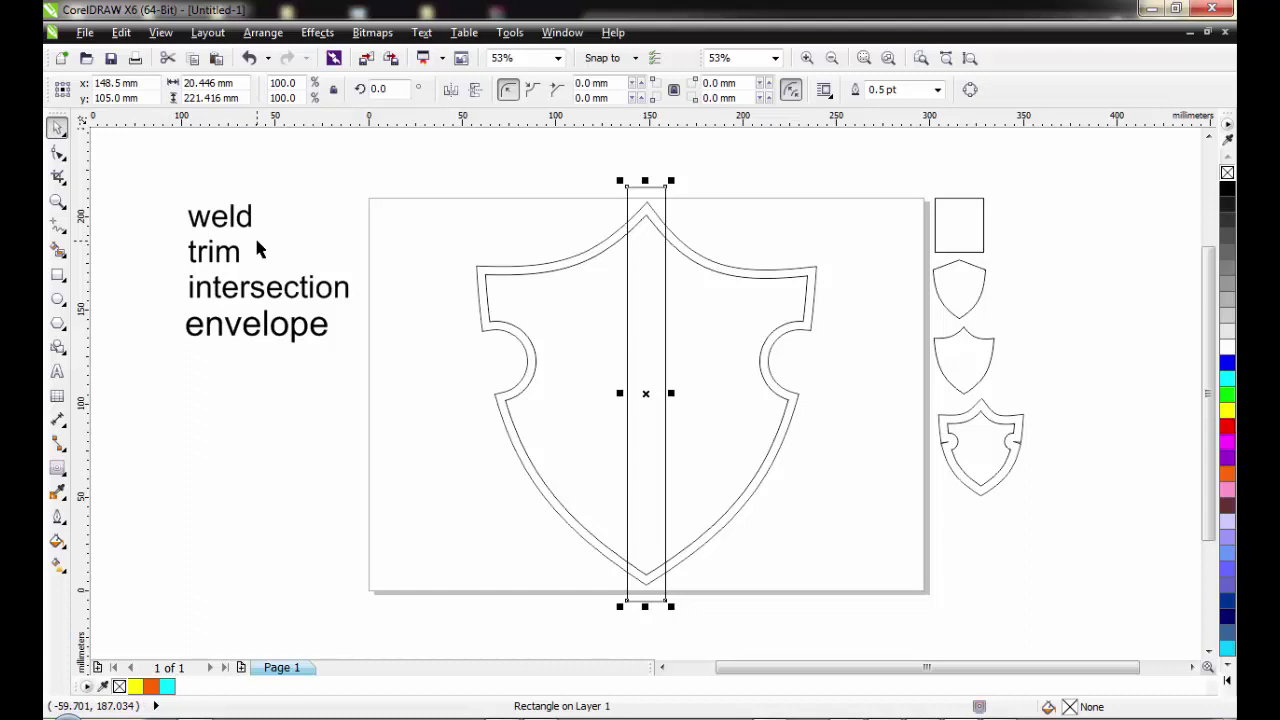
Rotate the rectangle to about 289.1 degrees and move its centre to about x 153.4 mm, y 96.1 mm as a diagonal band
left_click(643, 400)
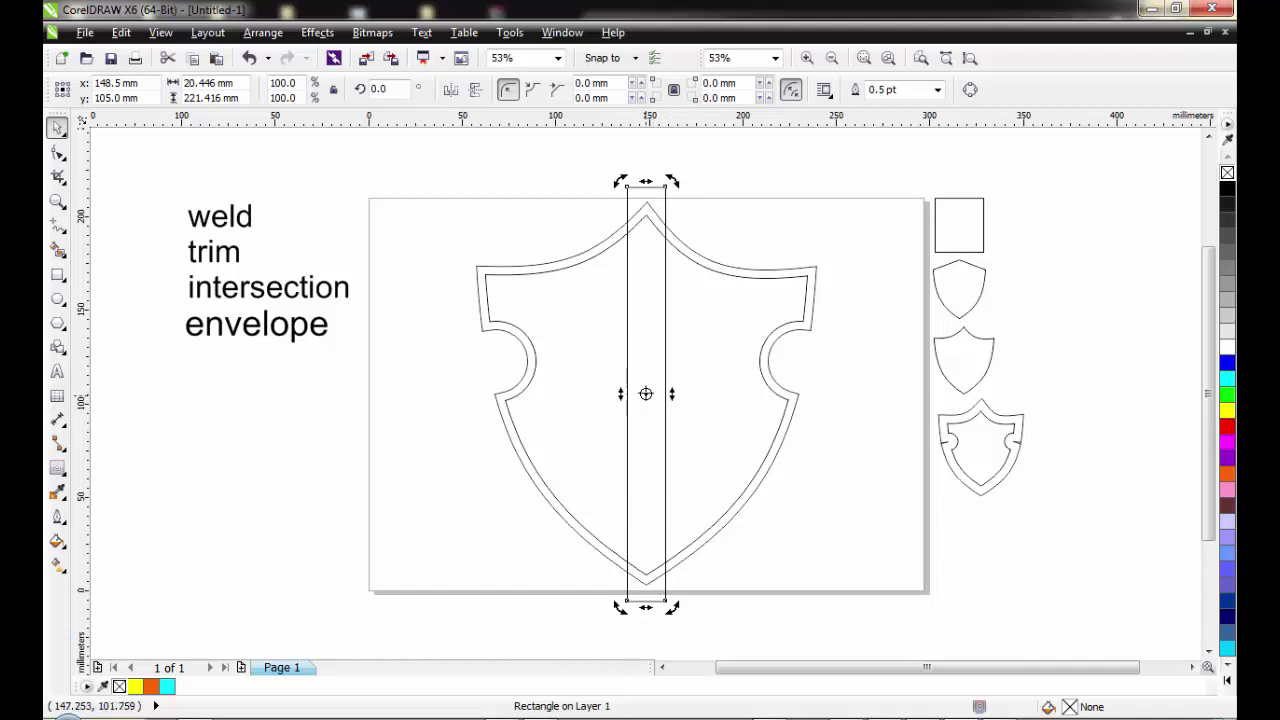
left_click(646, 394)
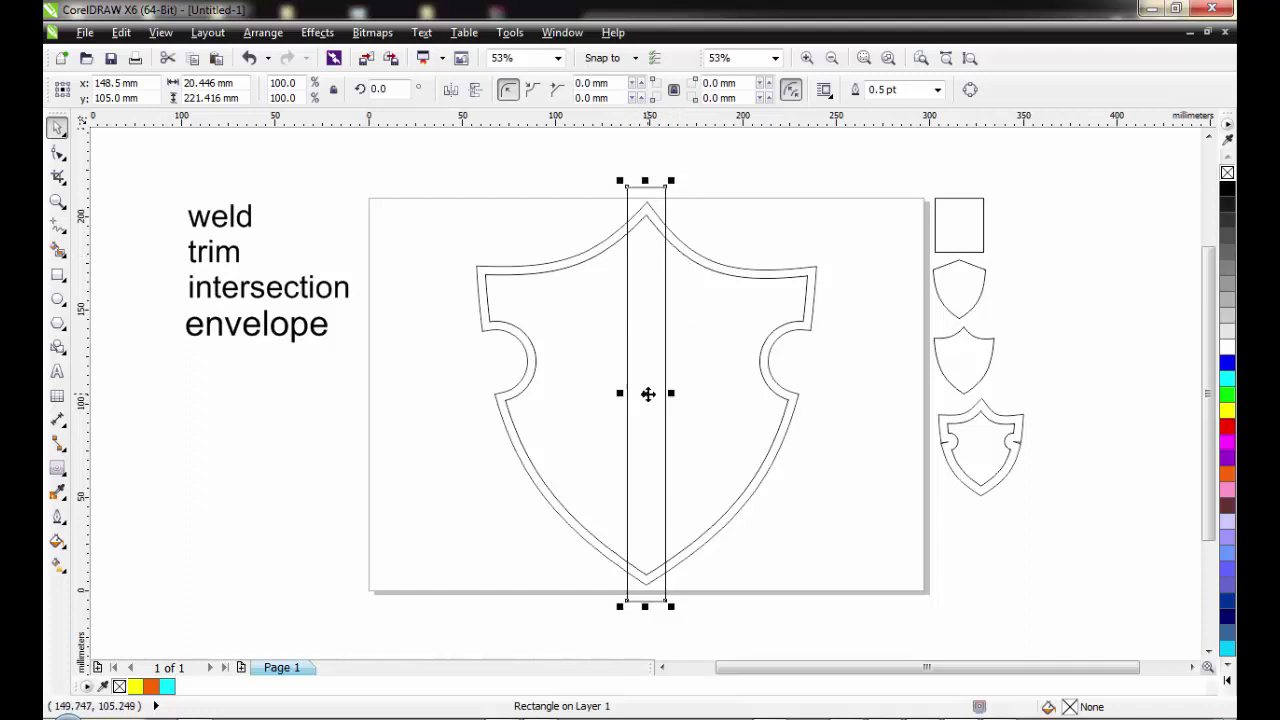
left_click(648, 394)
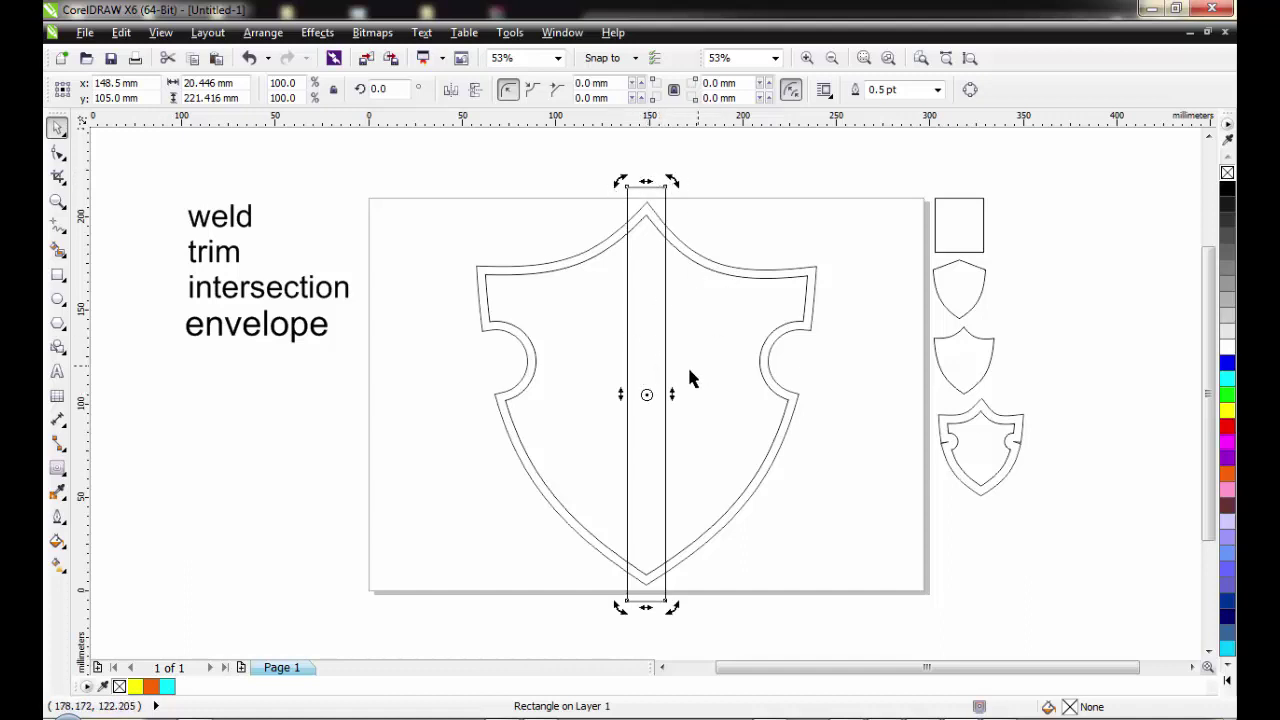
left_click_drag(669, 178, 866, 348)
left_click(648, 398)
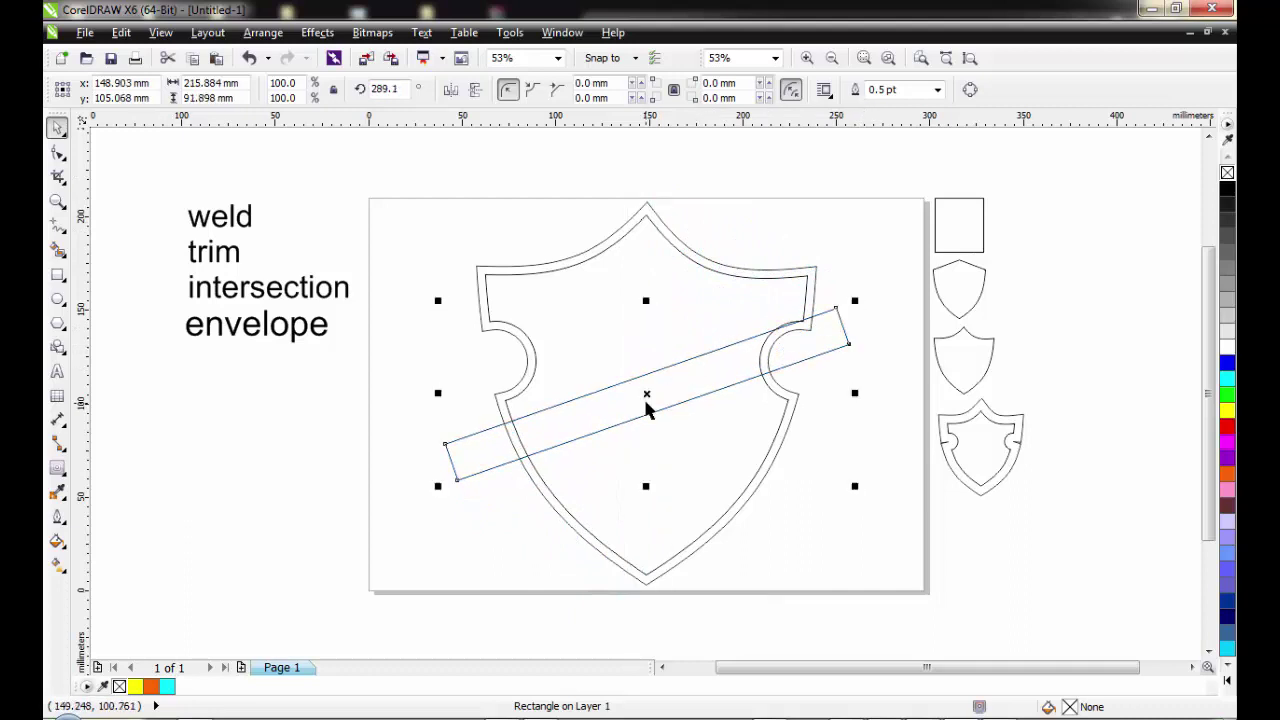
left_click_drag(648, 393, 655, 410)
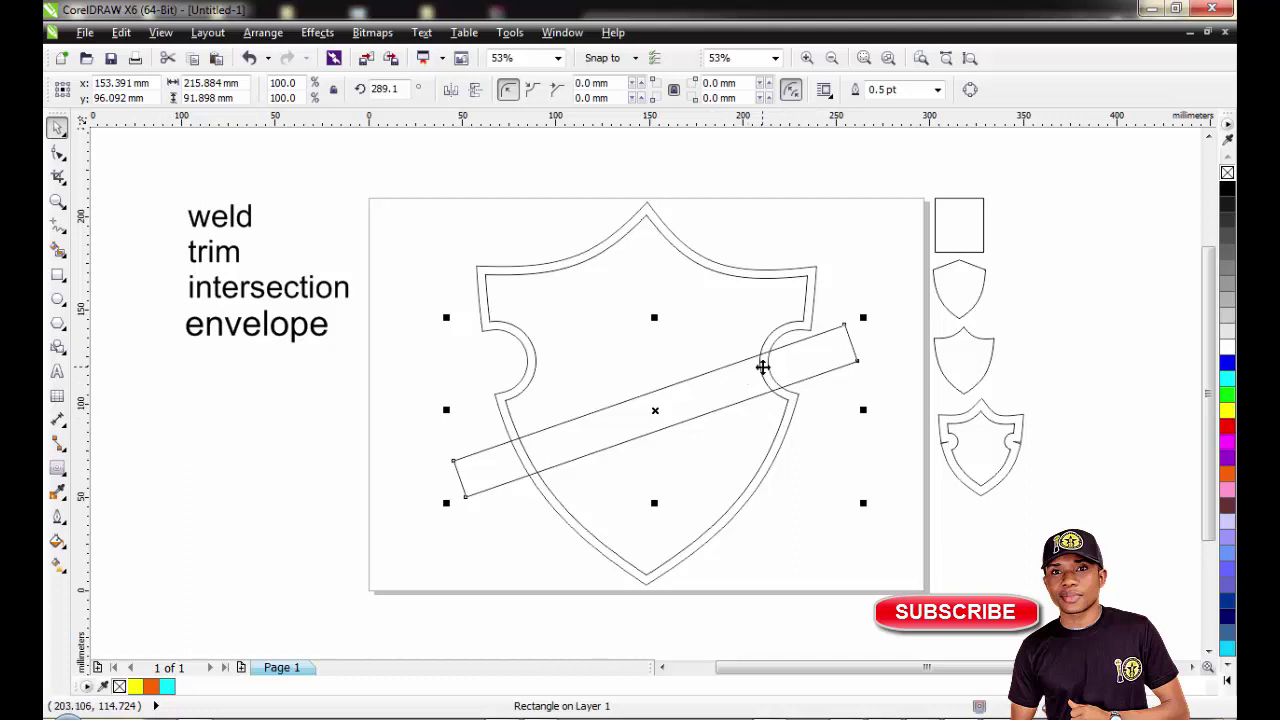
left_click(853, 271)
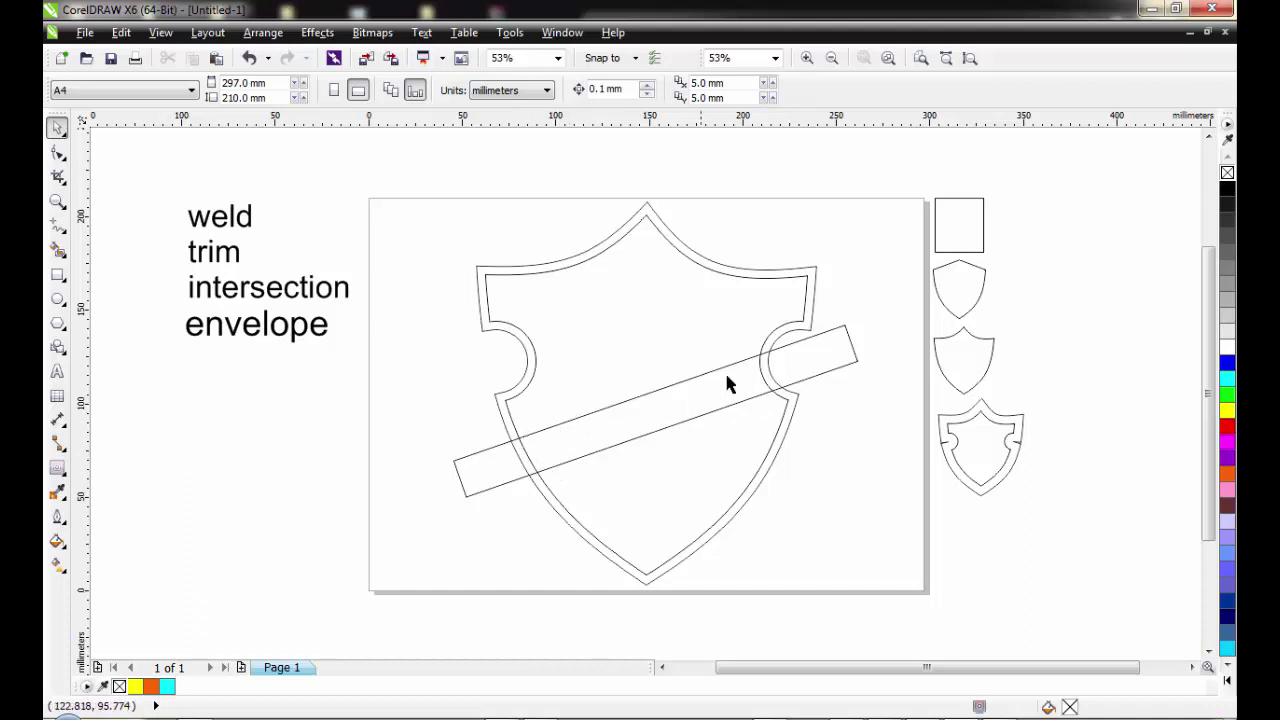
Intersect the inner shield outline with the diagonal rectangle
left_click(643, 296)
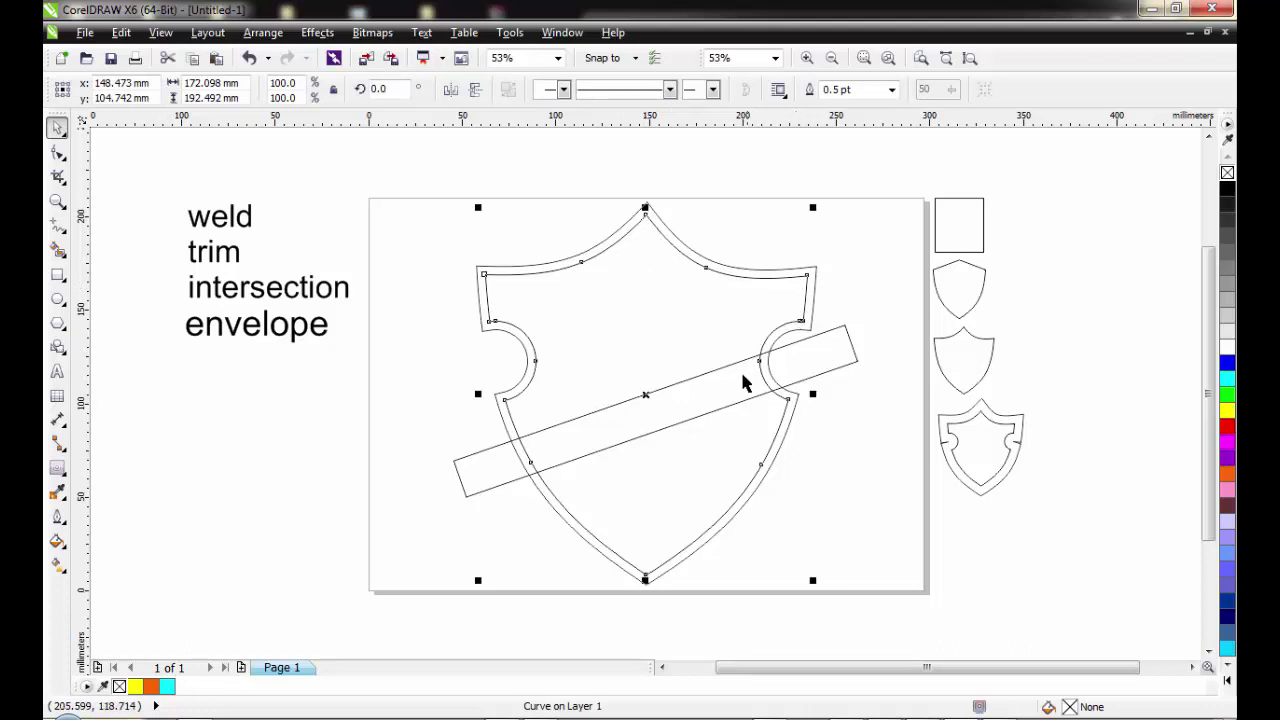
left_click(827, 359, "shift")
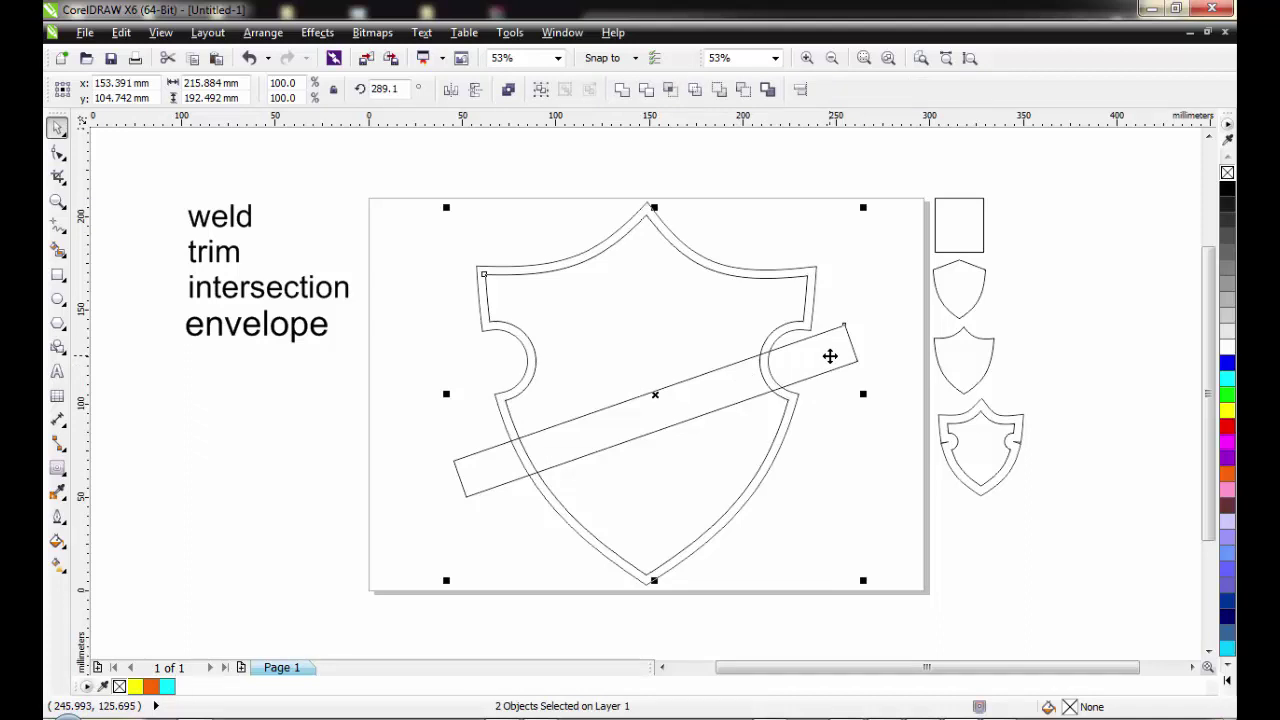
left_click(777, 289)
left_click(808, 318)
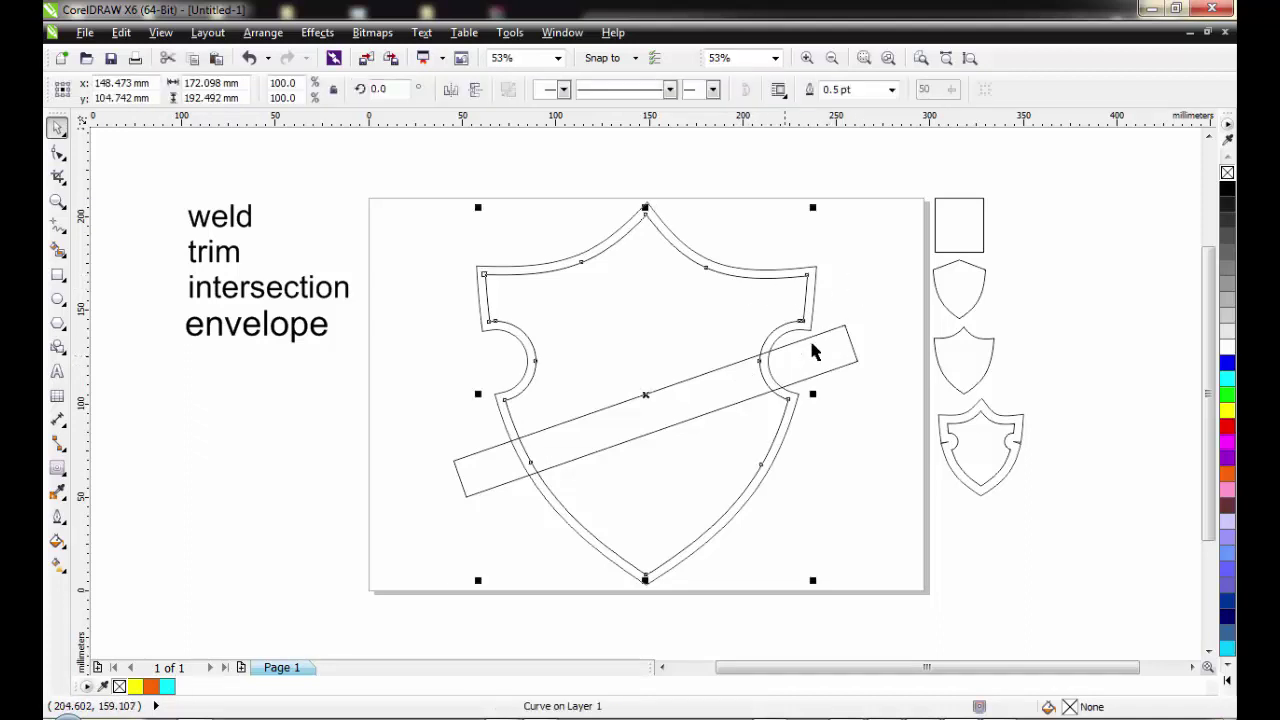
left_click(835, 347, "shift")
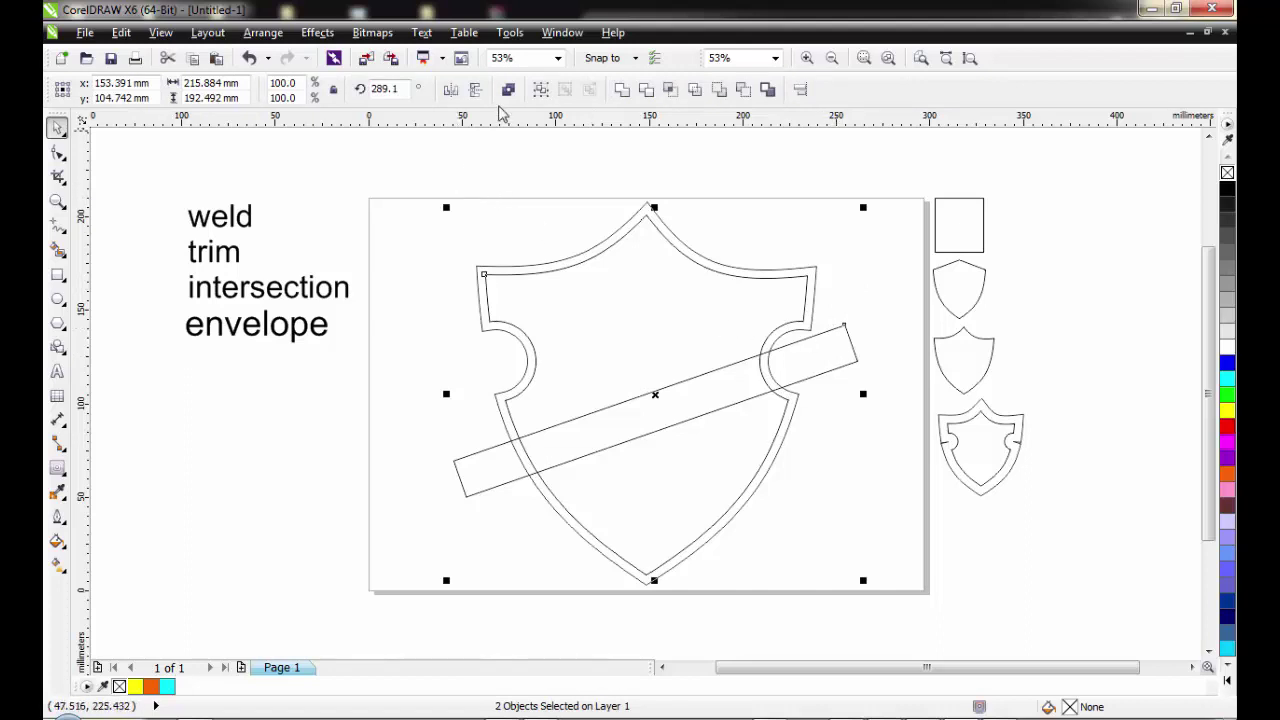
left_click(672, 92)
Move the original diagonal rectangle off the shield and delete it, keeping the intersected band
left_click(837, 331)
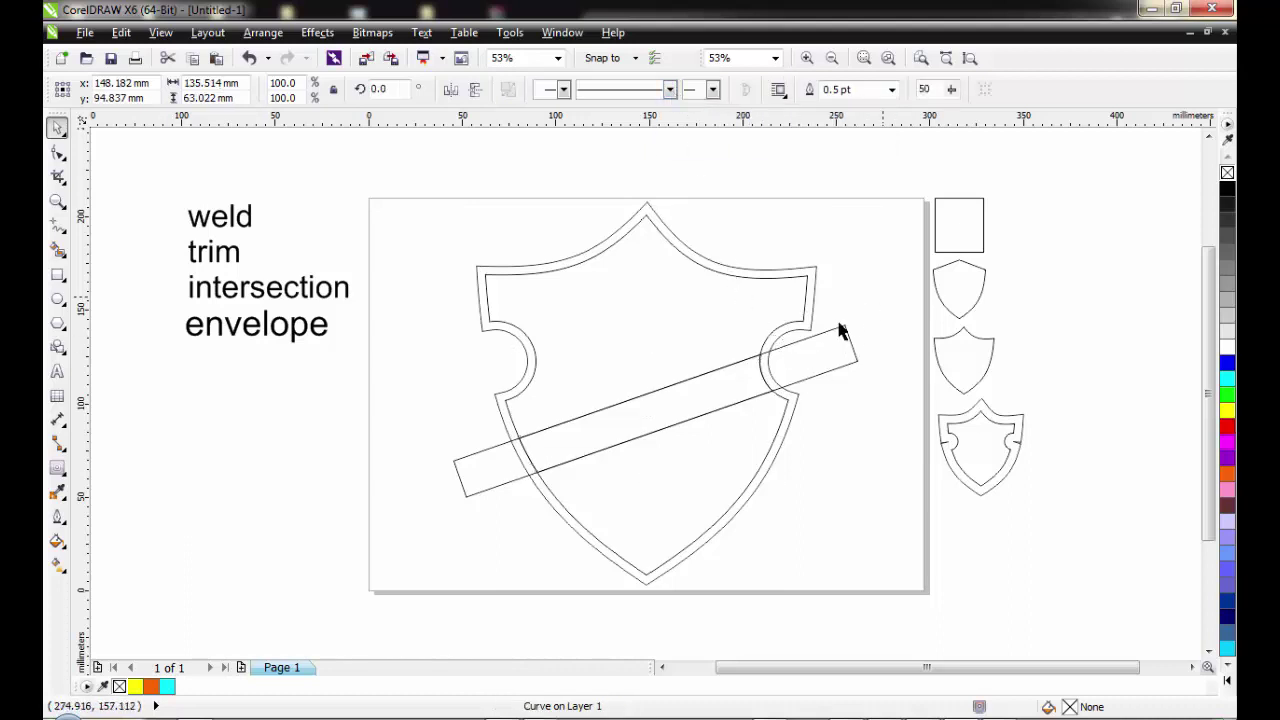
left_click(827, 340)
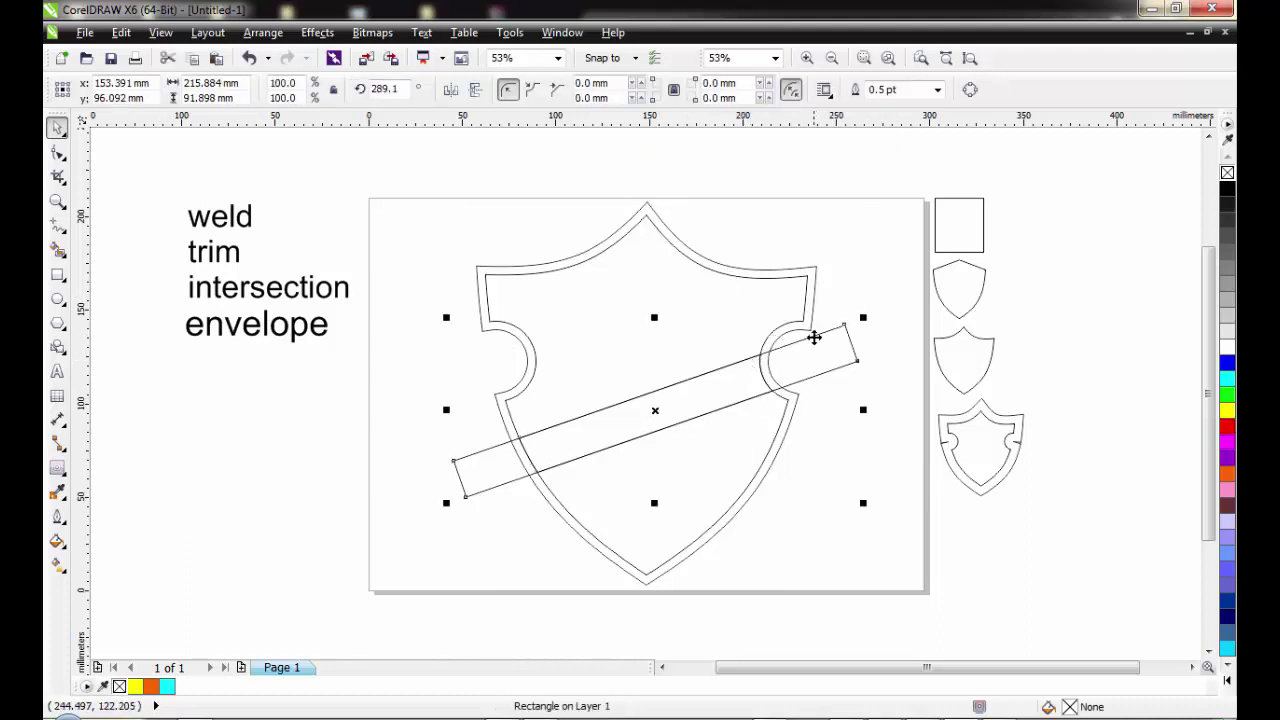
left_click_drag(826, 363, 443, 203)
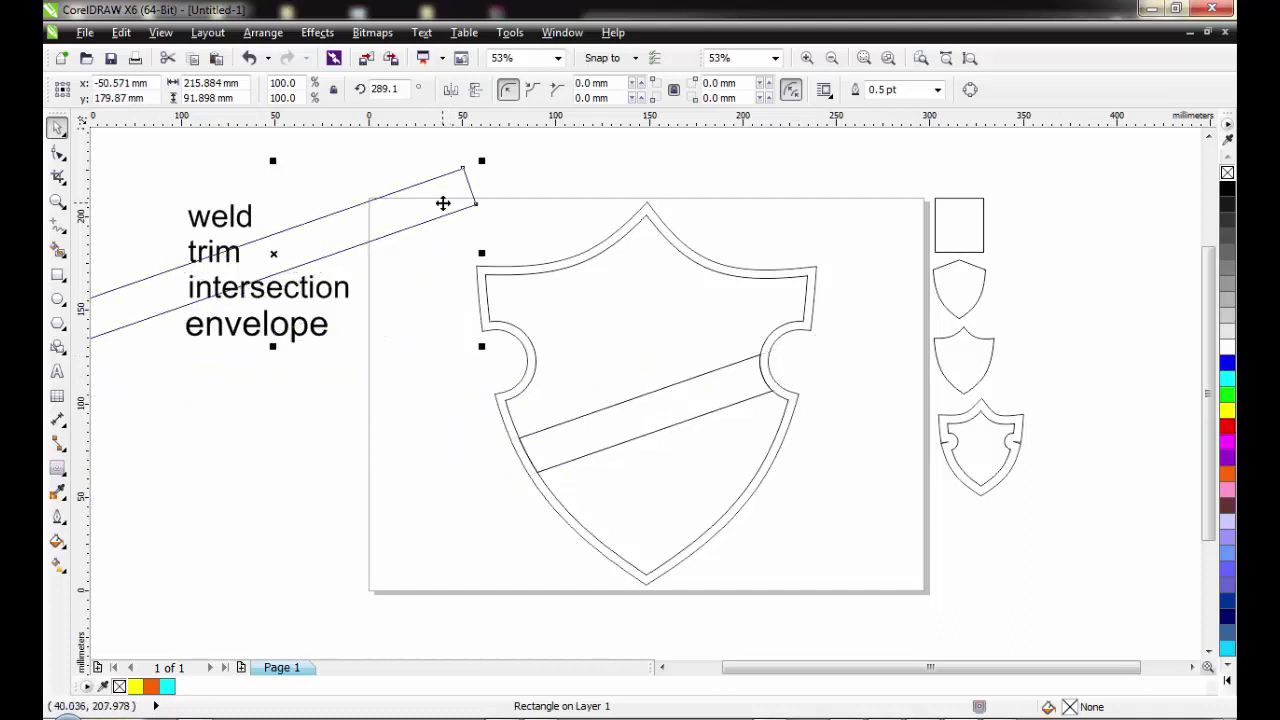
key("Escape")
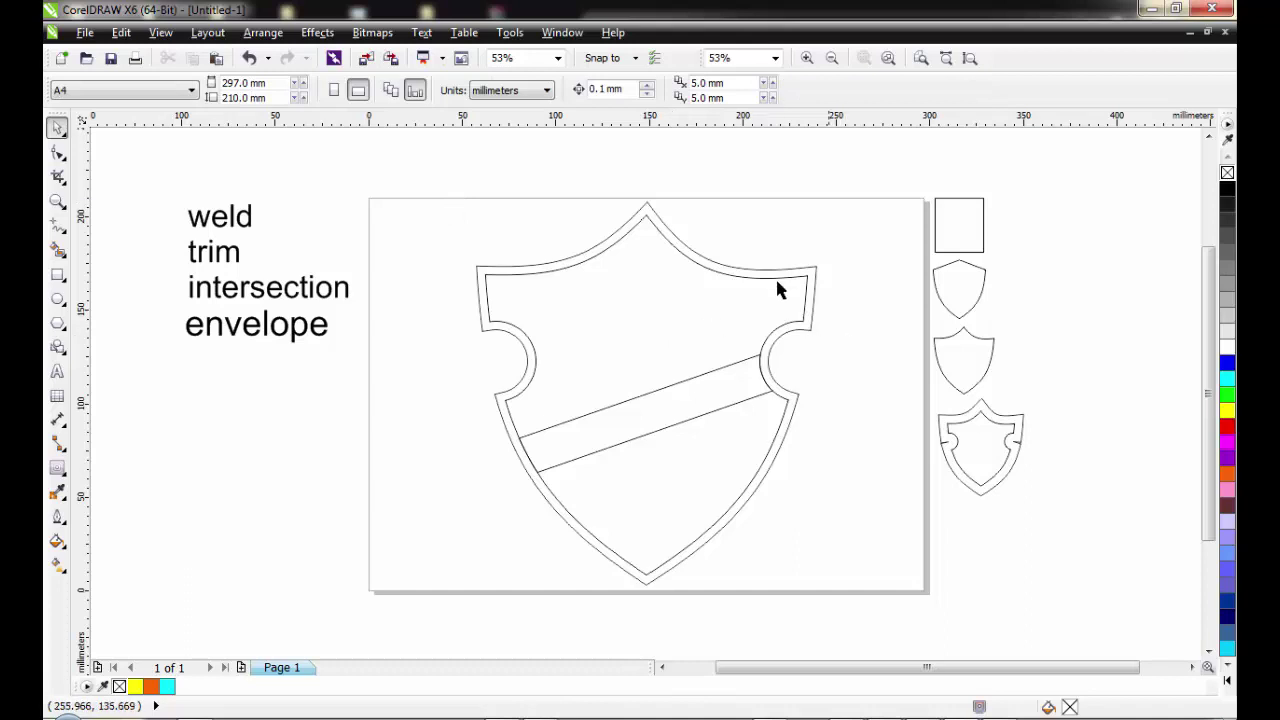
Fill the outer shield outline with purple #9900CC and the inner shield with magenta
left_click(811, 272)
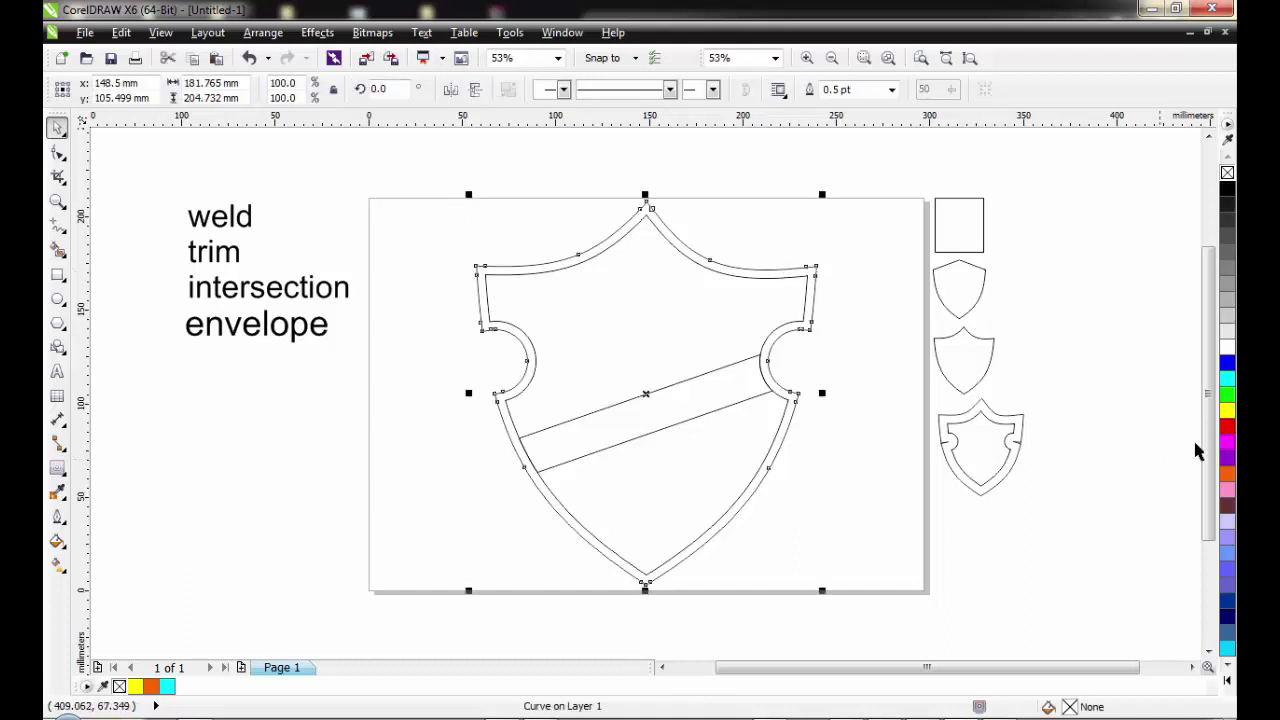
left_click(1227, 458)
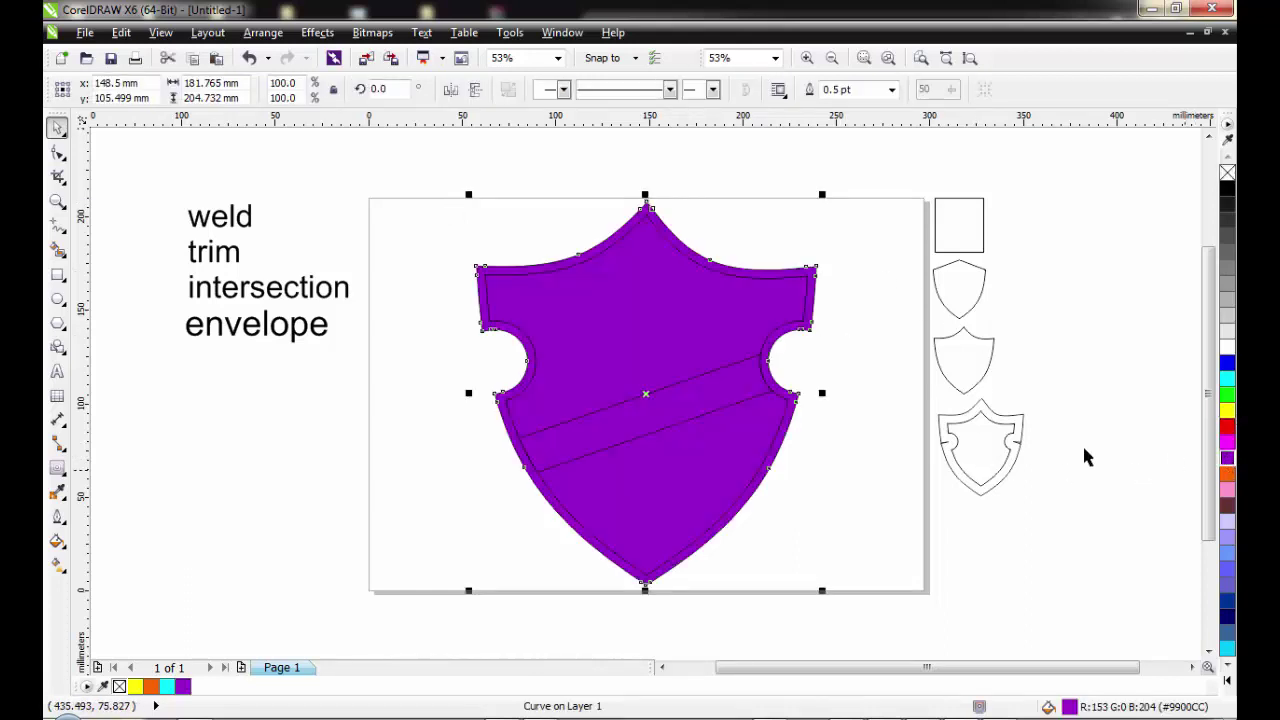
left_click(680, 284)
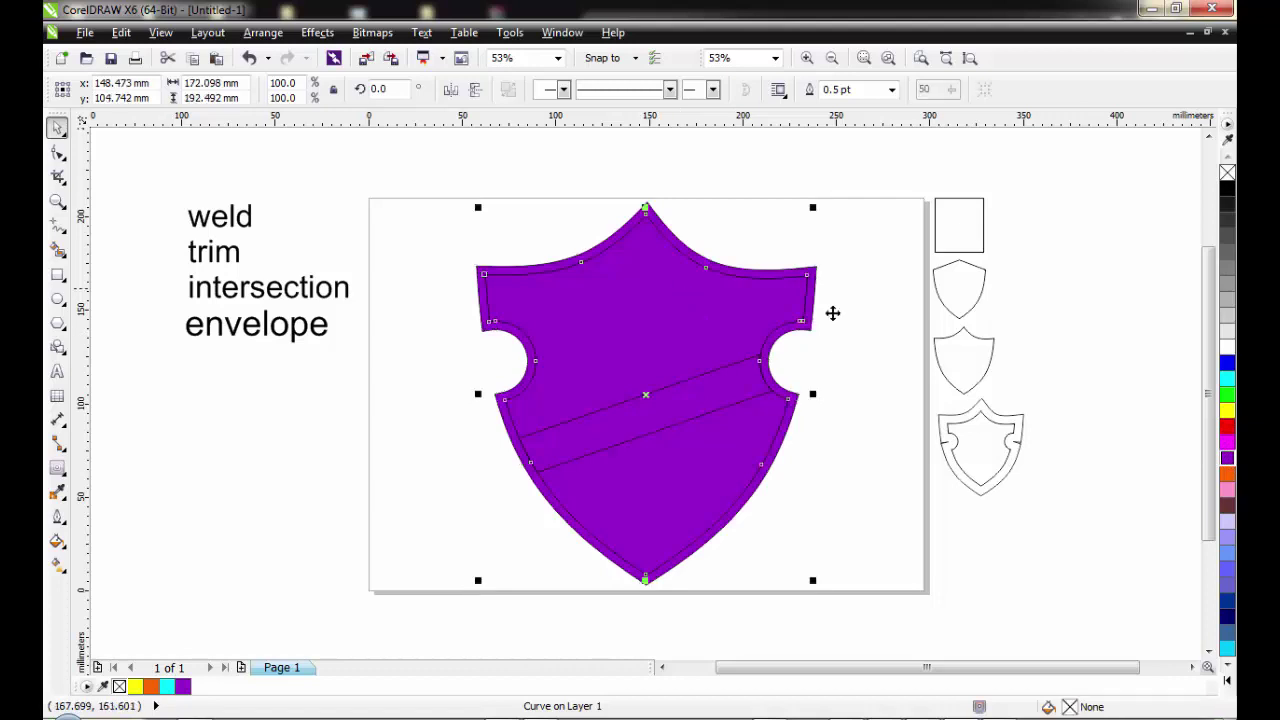
left_click(1227, 443)
Try yellow, navy and pink fills on the diagonal band, and settle on navy blue #000066
left_click(728, 391)
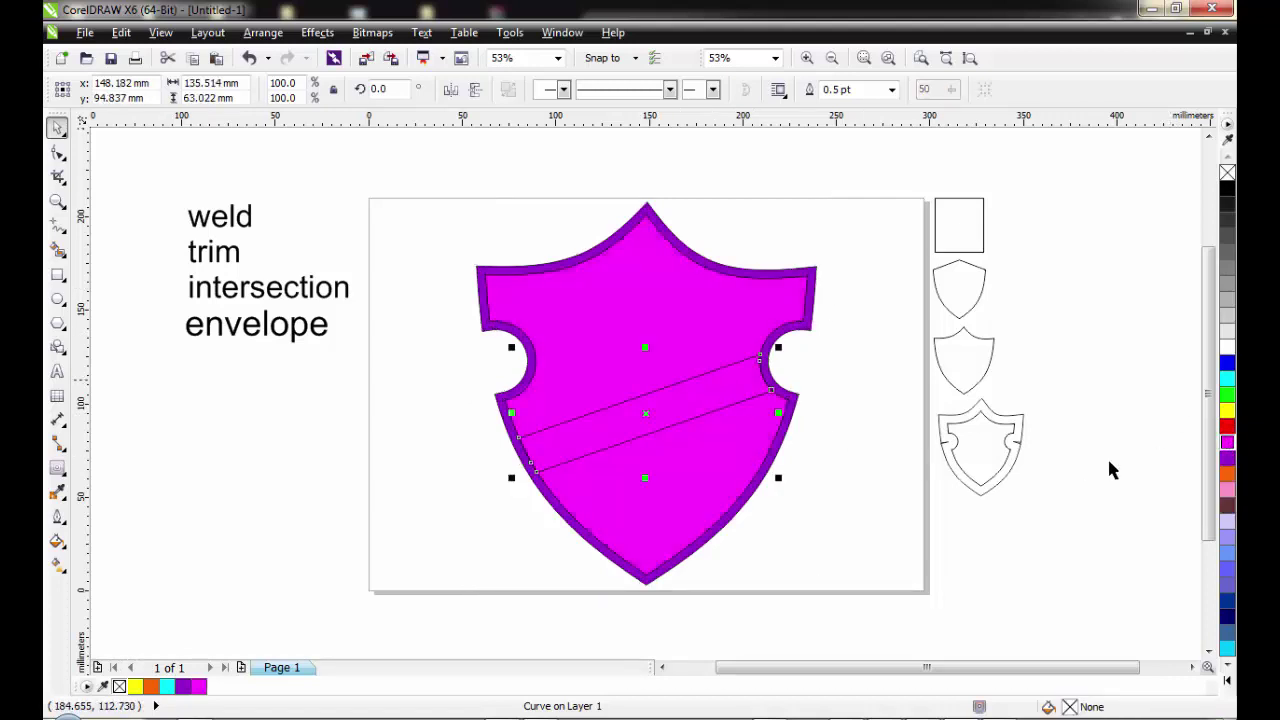
left_click(1227, 410)
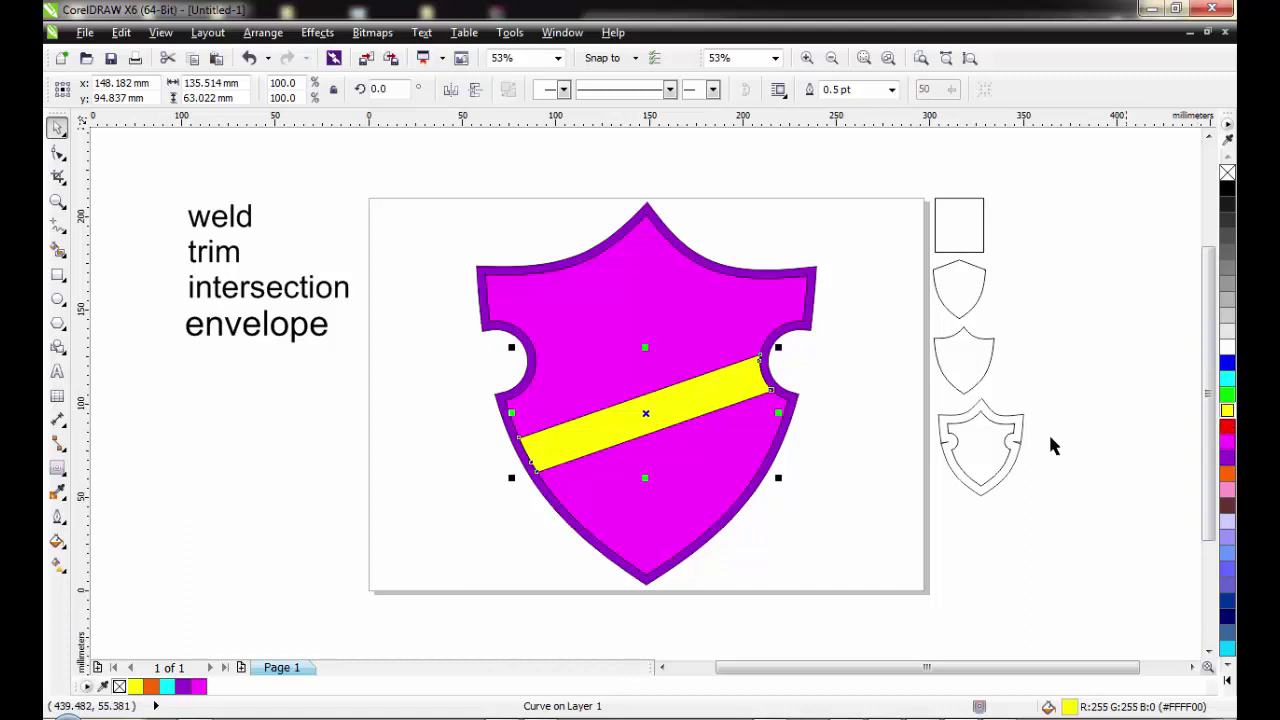
left_click(1227, 617)
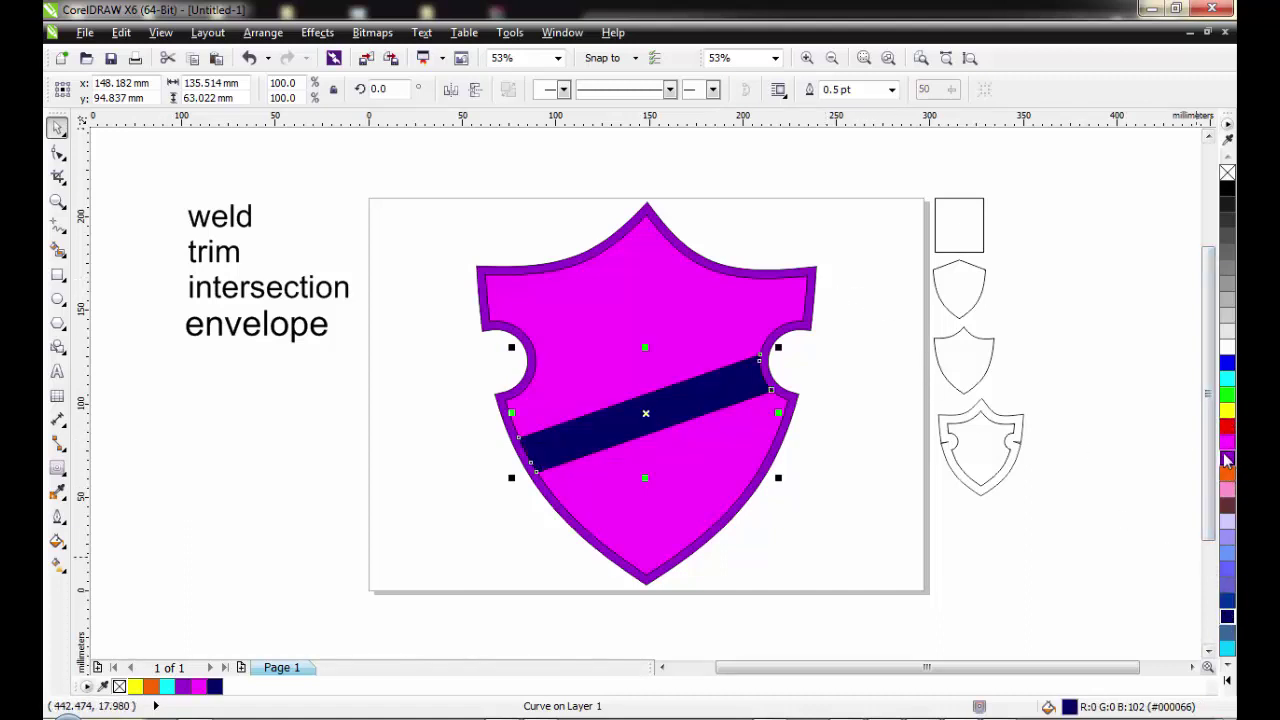
left_click(1227, 491)
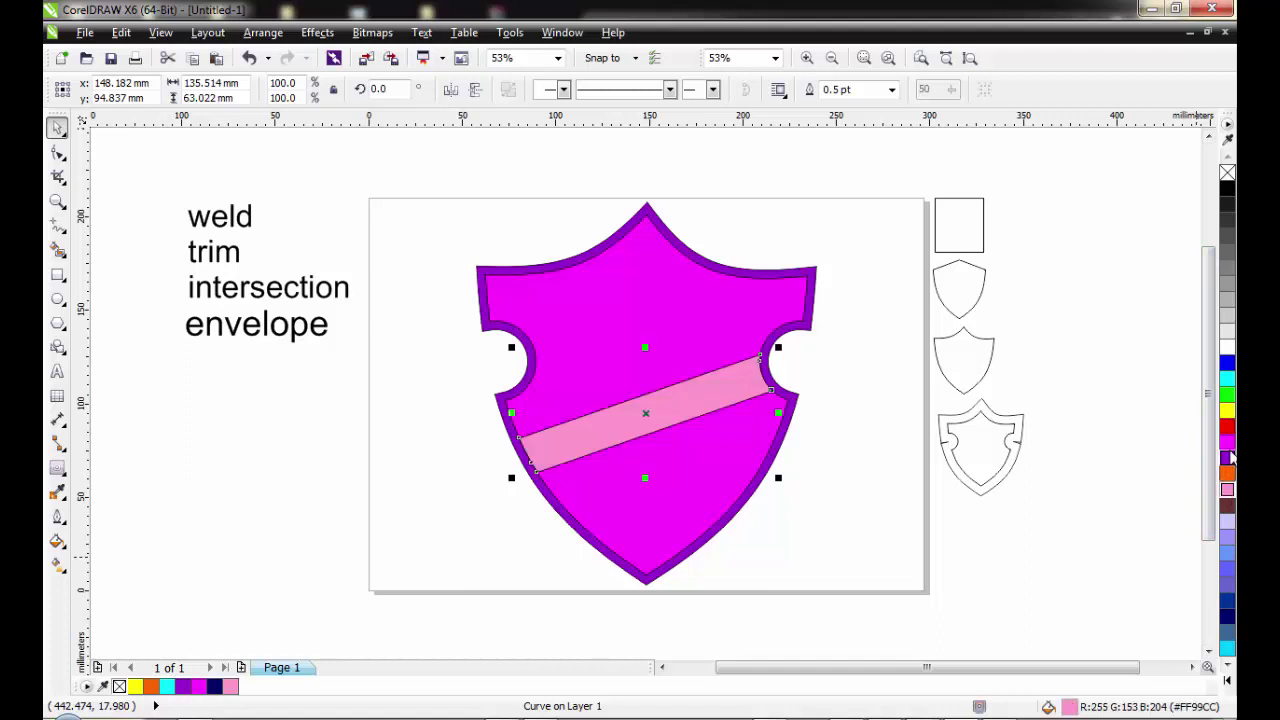
left_click(1227, 617)
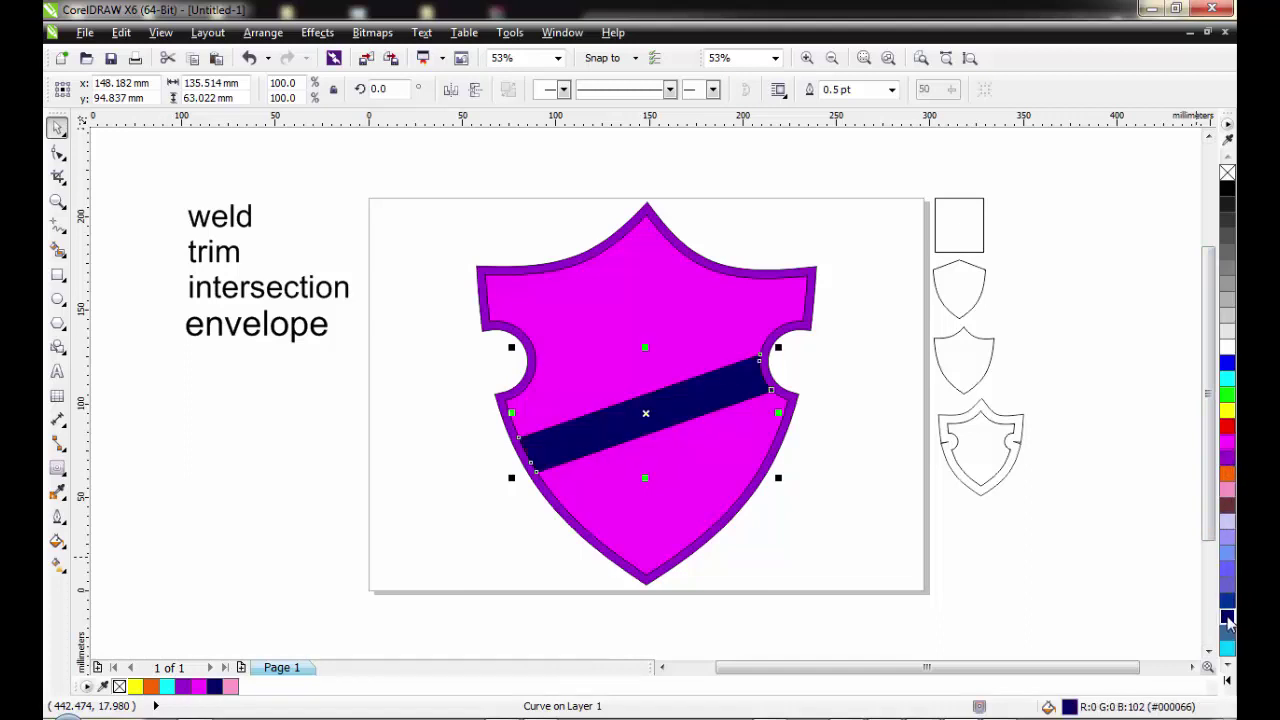
Try navy blue and red fills on the outer shield shape, and settle on yellow #FFFF00
left_click(693, 256)
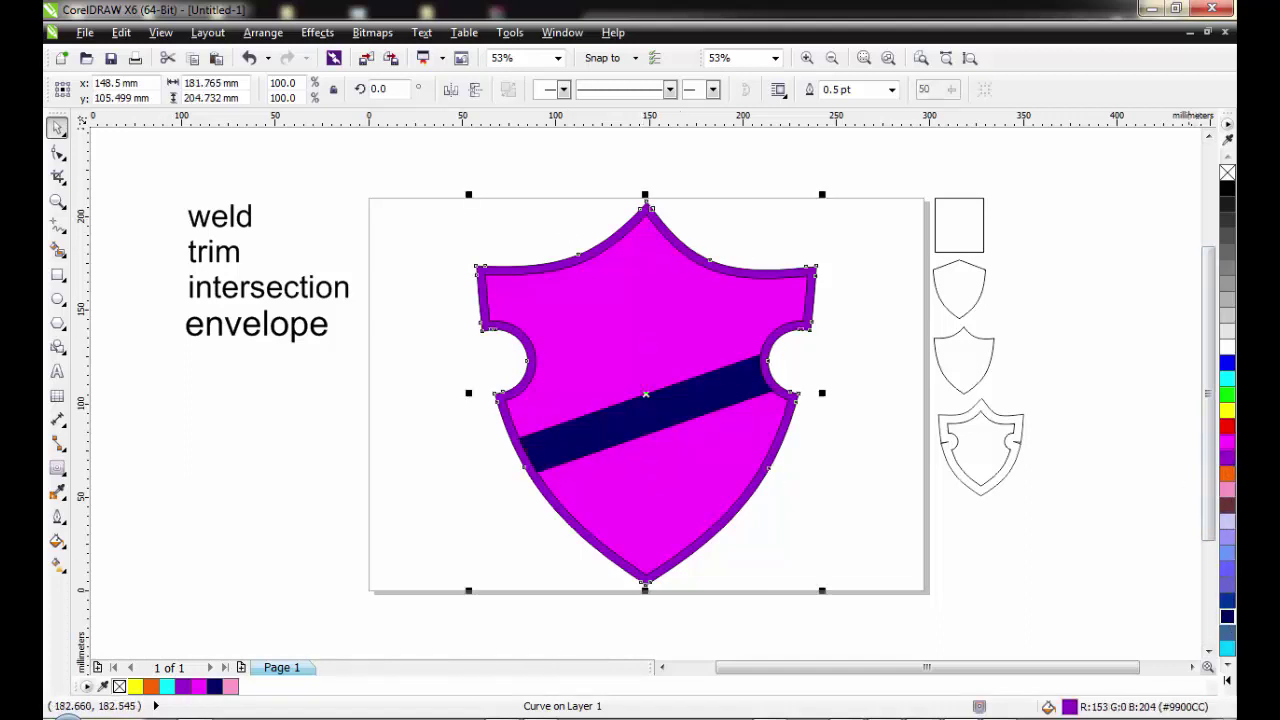
right_click(1229, 620)
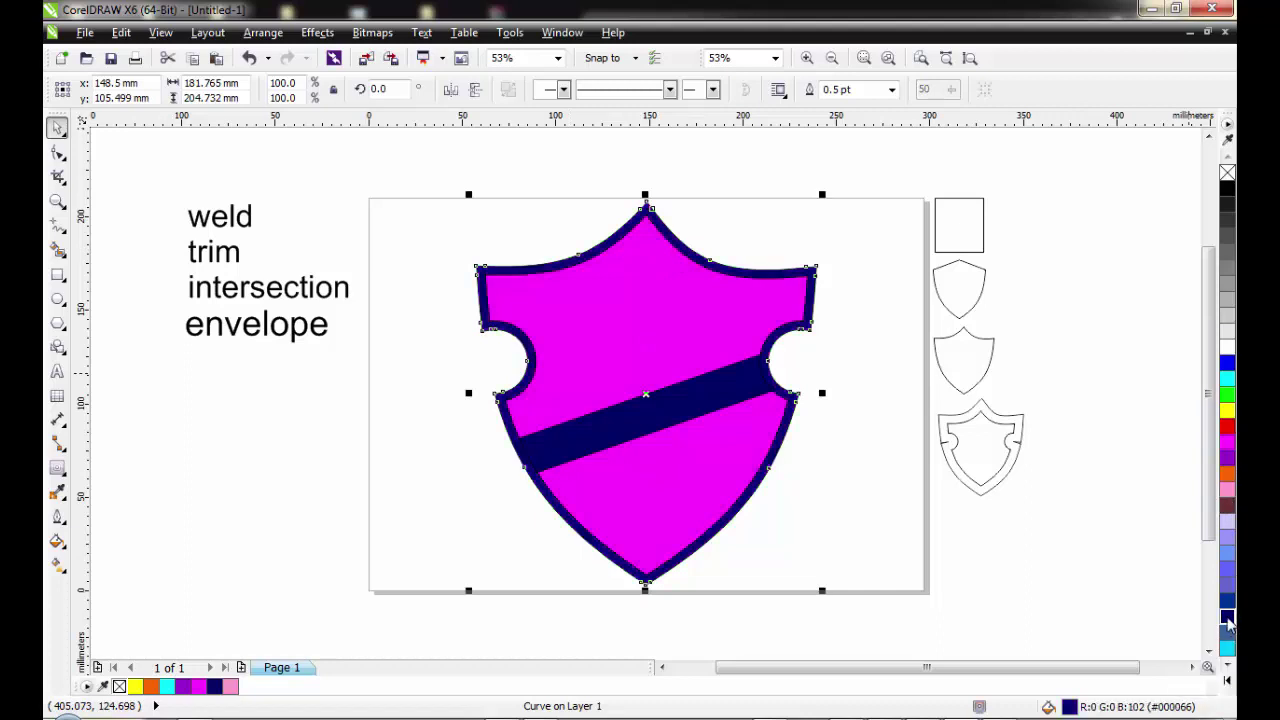
left_click(843, 298)
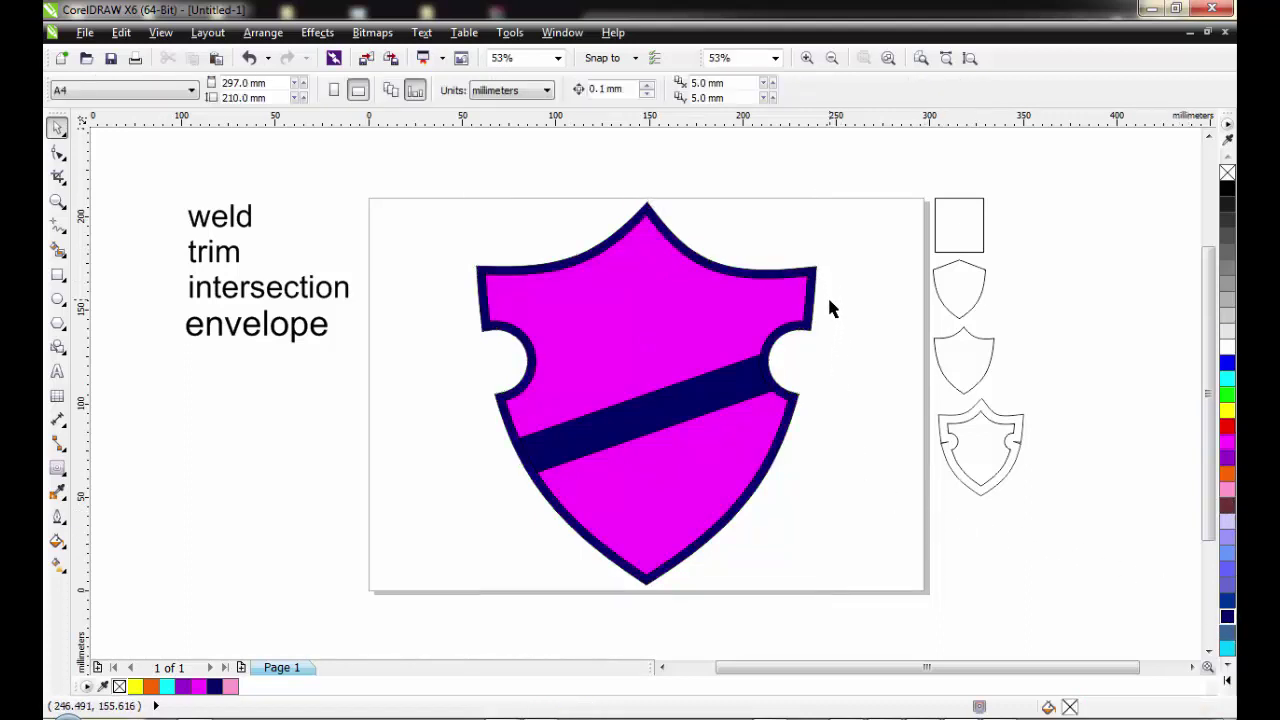
left_click(800, 280)
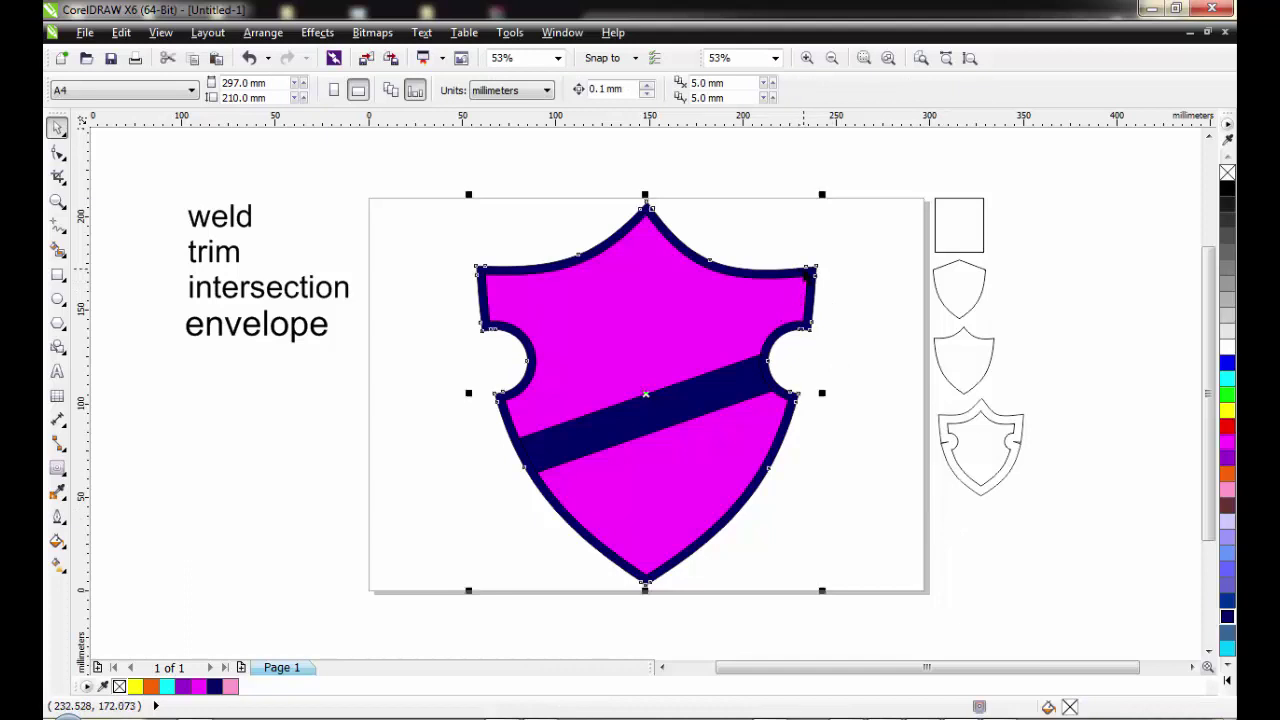
right_click(1228, 428)
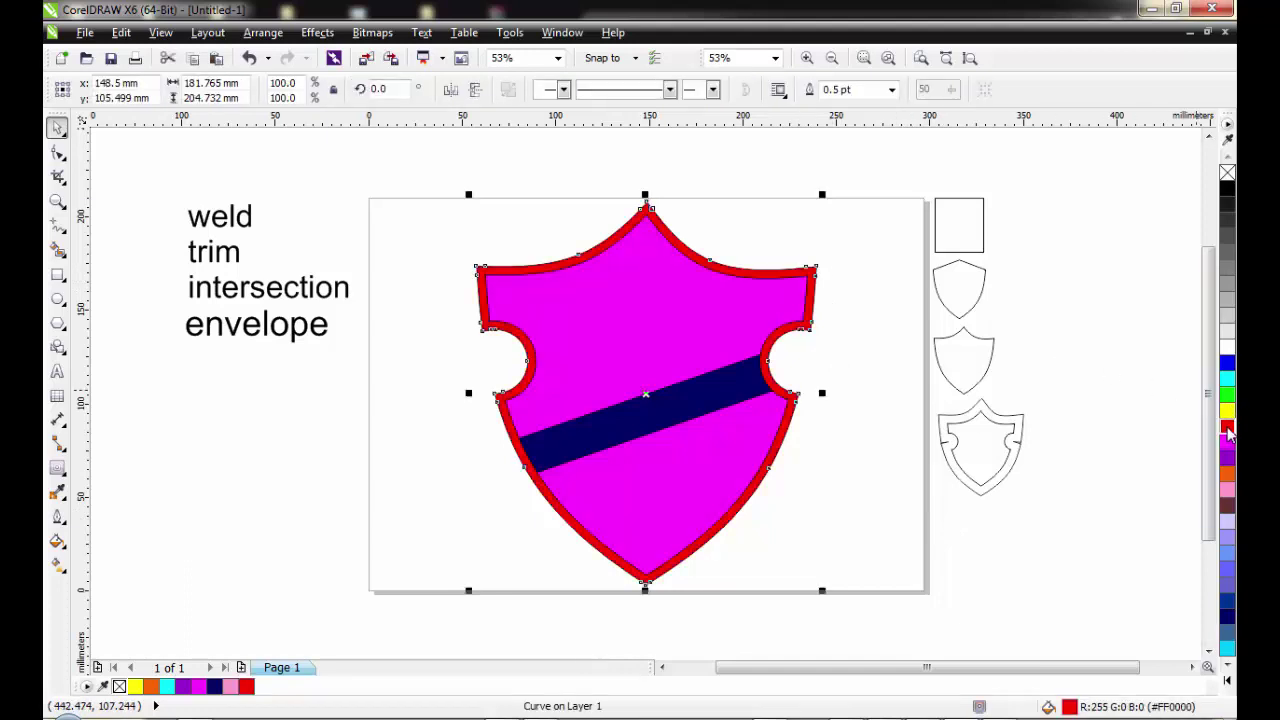
right_click(1228, 410)
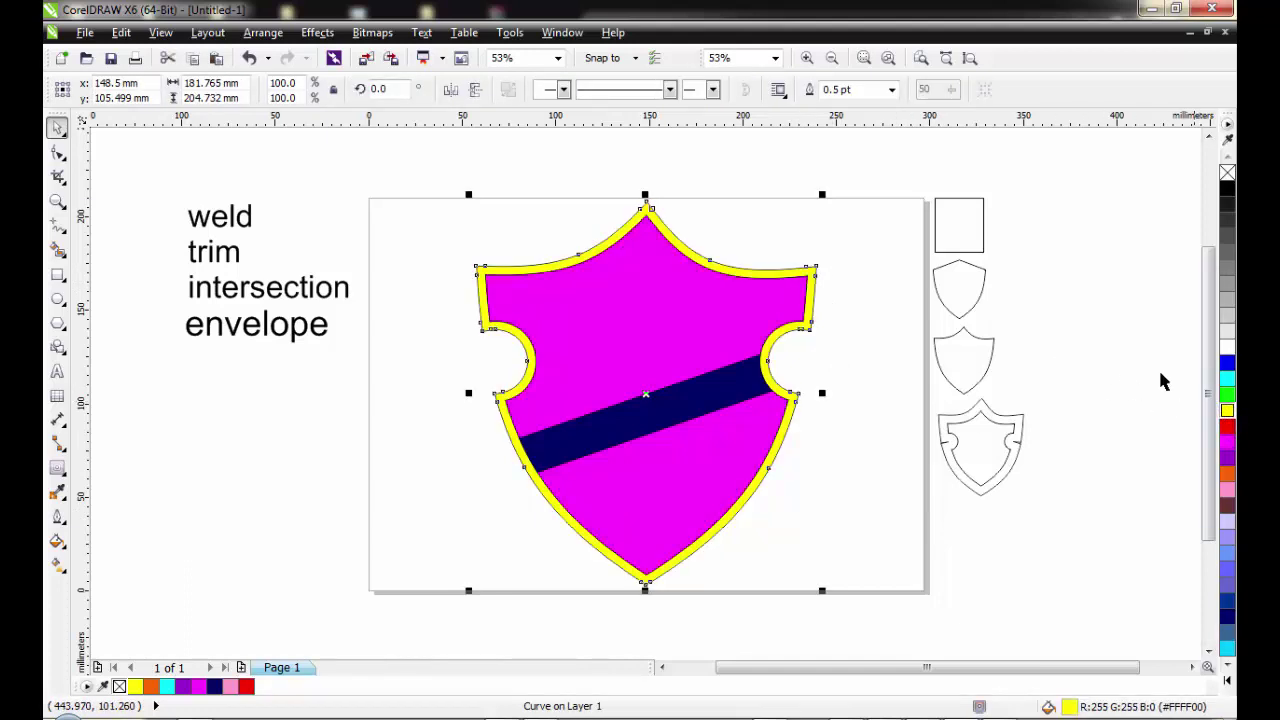
Fill the diagonal band across the shield with yellow
left_click(1090, 250)
left_click(700, 392)
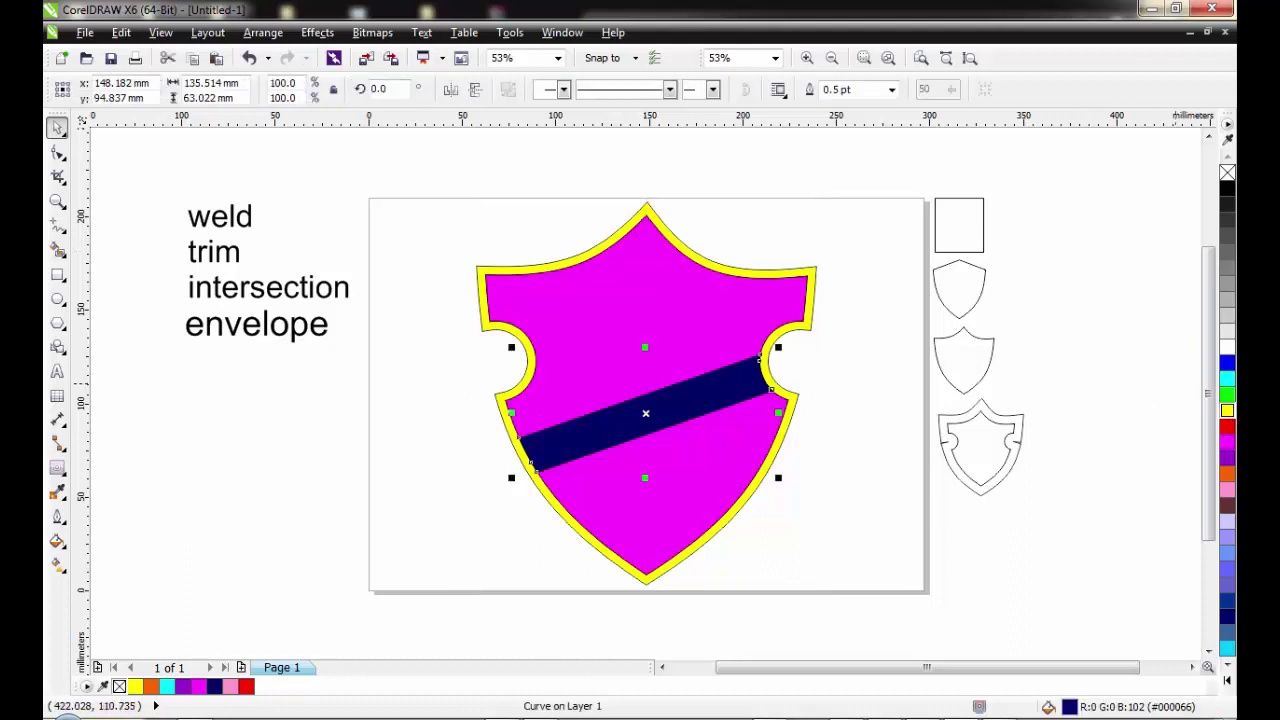
left_click(1228, 411)
left_click(1068, 263)
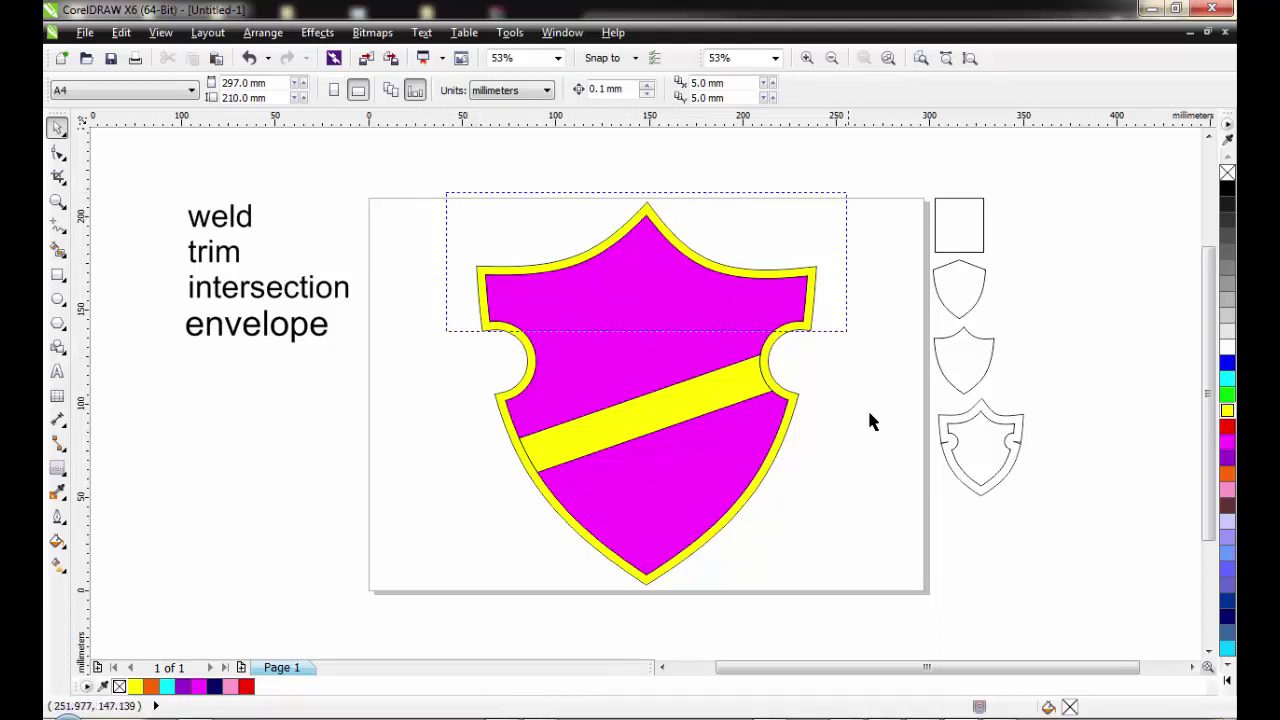
Select the whole coloured shield and place a scaled-down copy below the other stage copies beside the page
left_click_drag(870, 422, 870, 607)
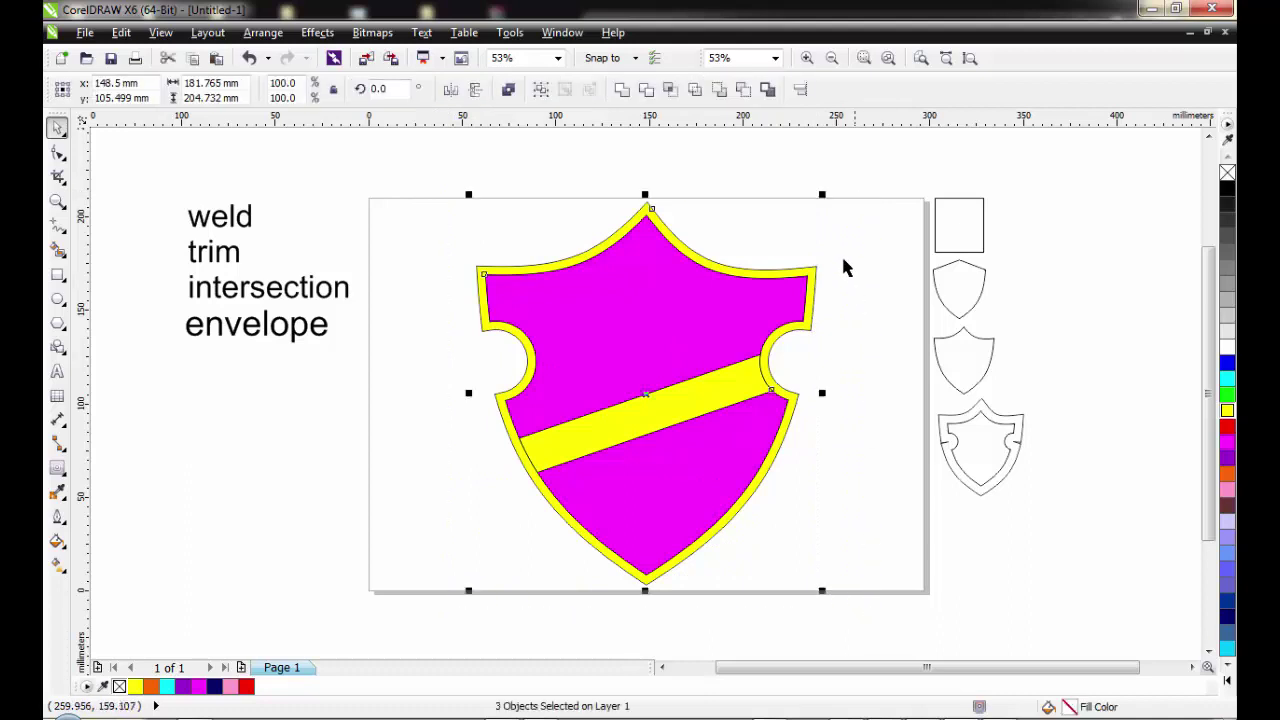
left_click_drag(825, 194, 1009, 520)
left_click(848, 400)
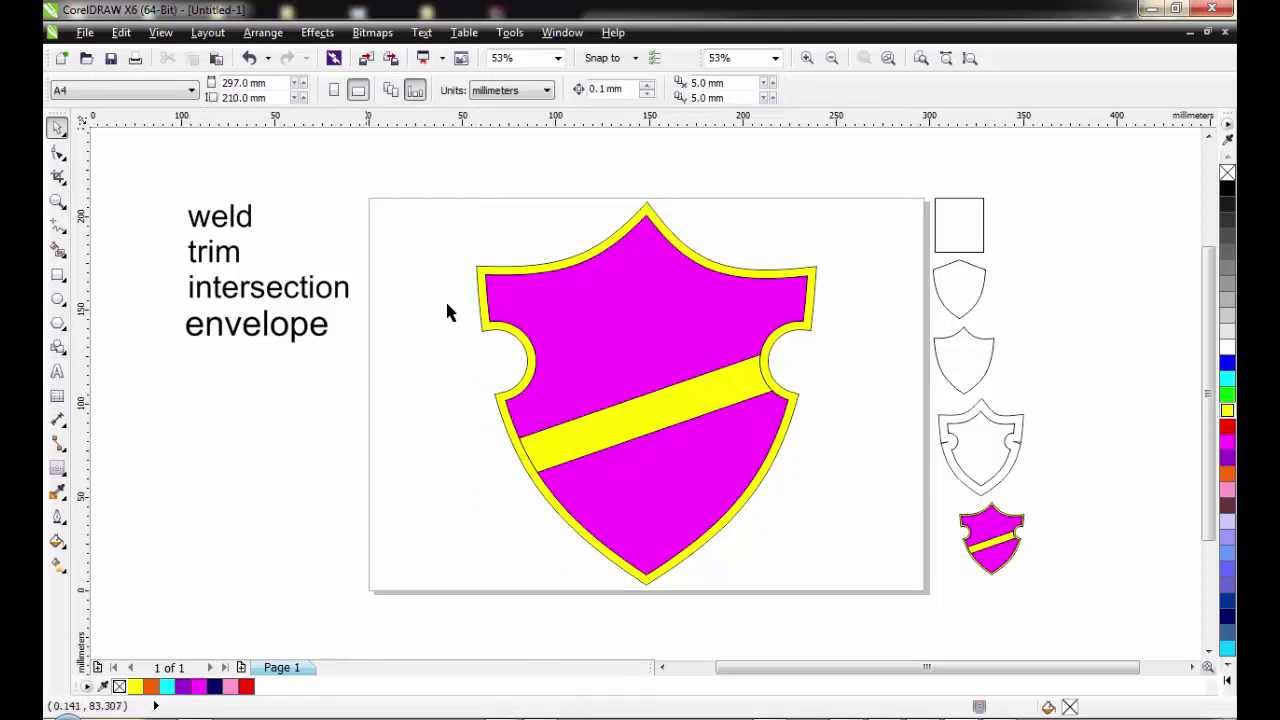
Add the artistic text "INTERGRAL COMPUTER SCHOOL" in 24 pt Arial in the empty area beside the shield
left_click(58, 373)
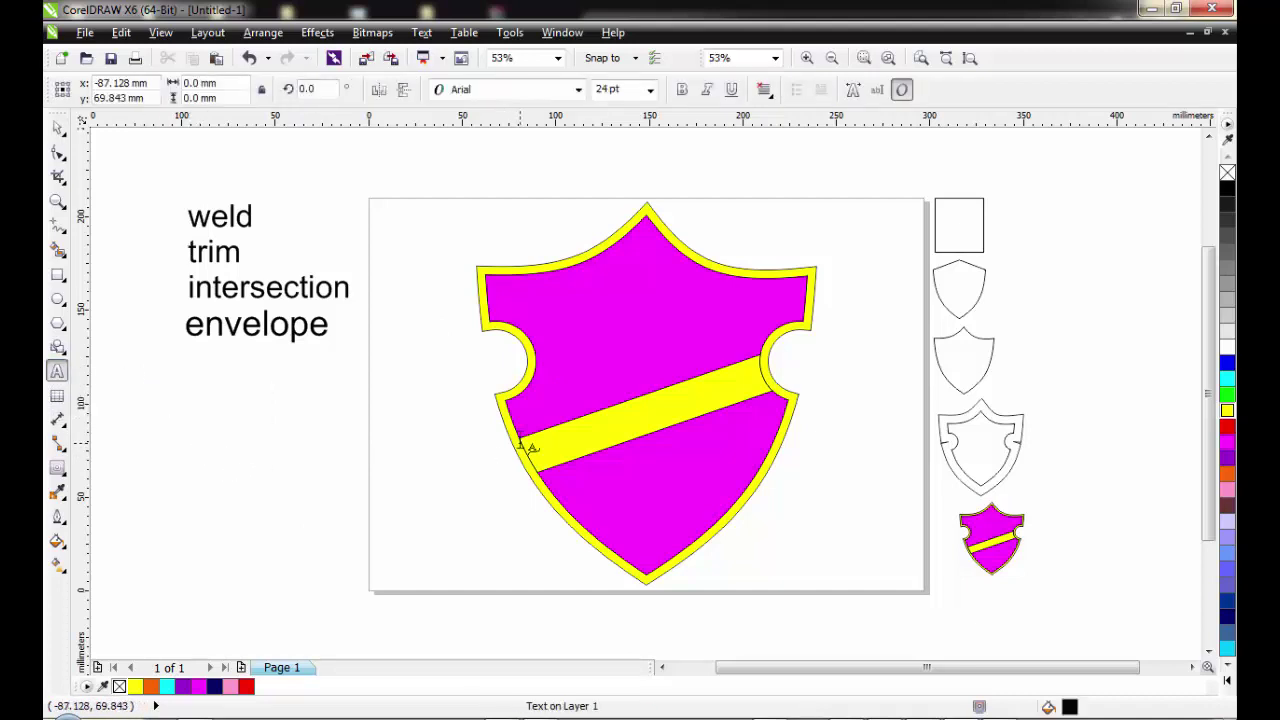
type("IN")
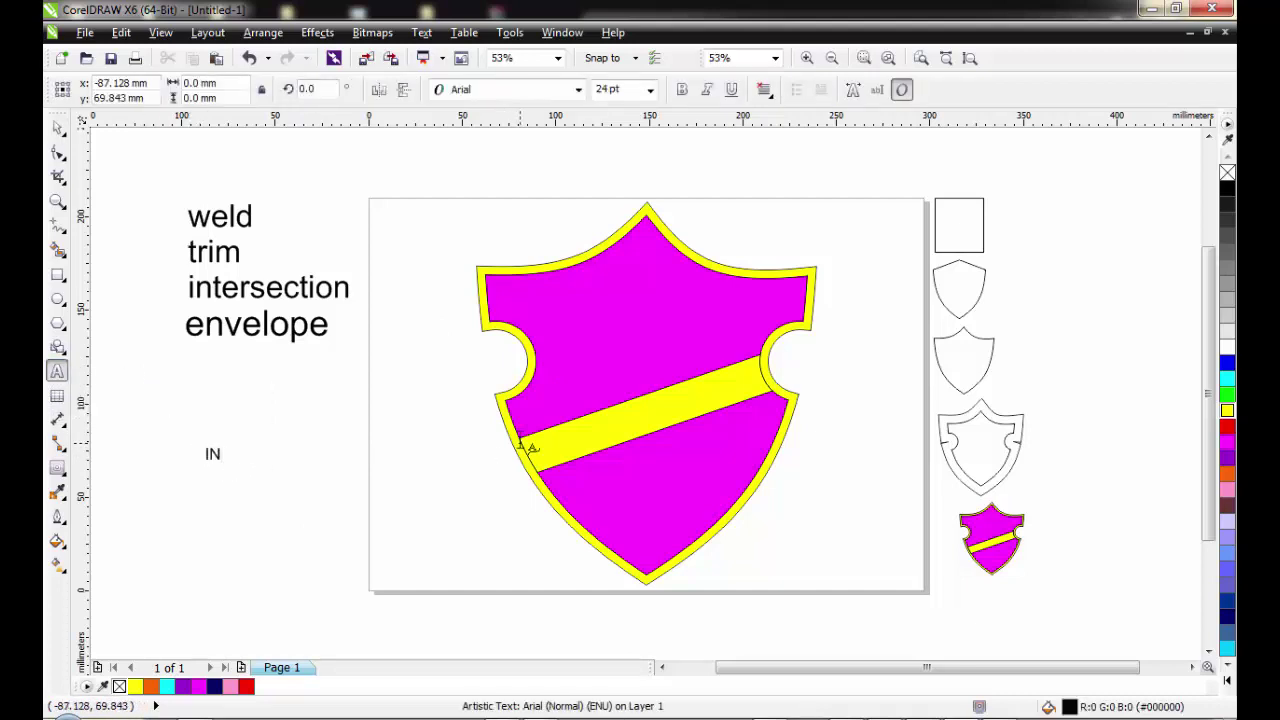
type("TERGRAL C")
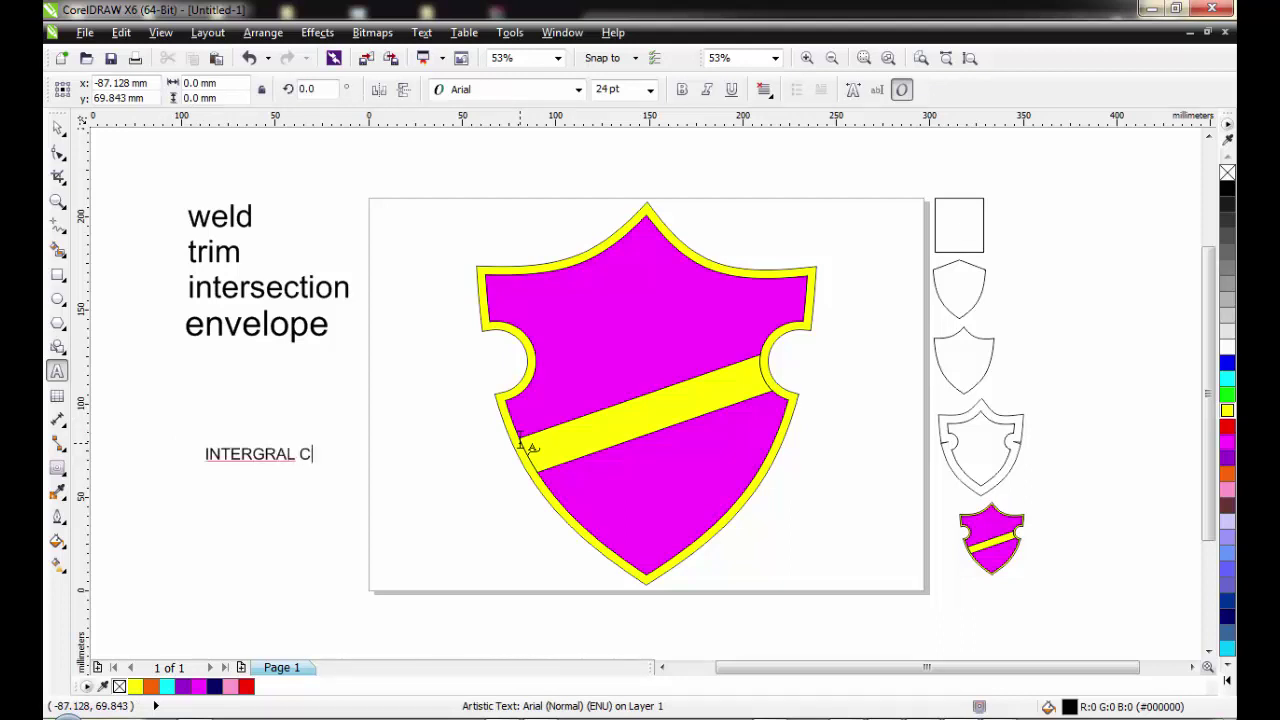
type("OMPUTER SCHOOL")
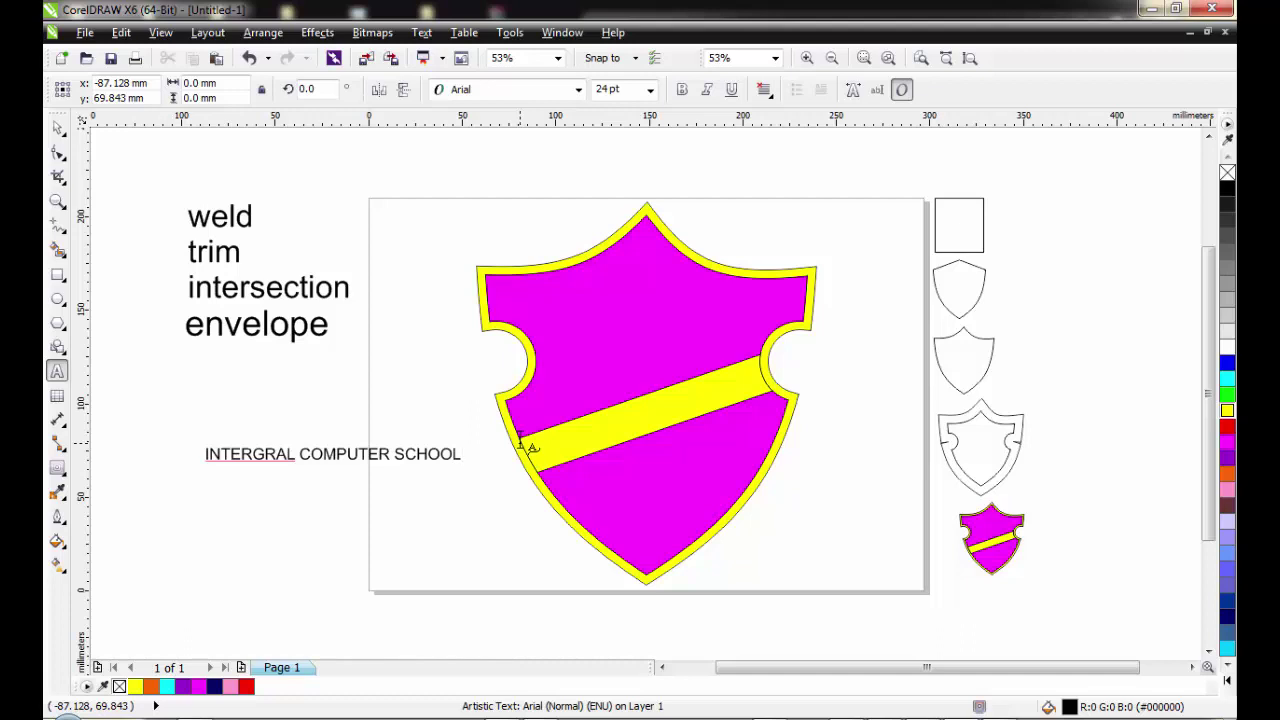
key("Escape")
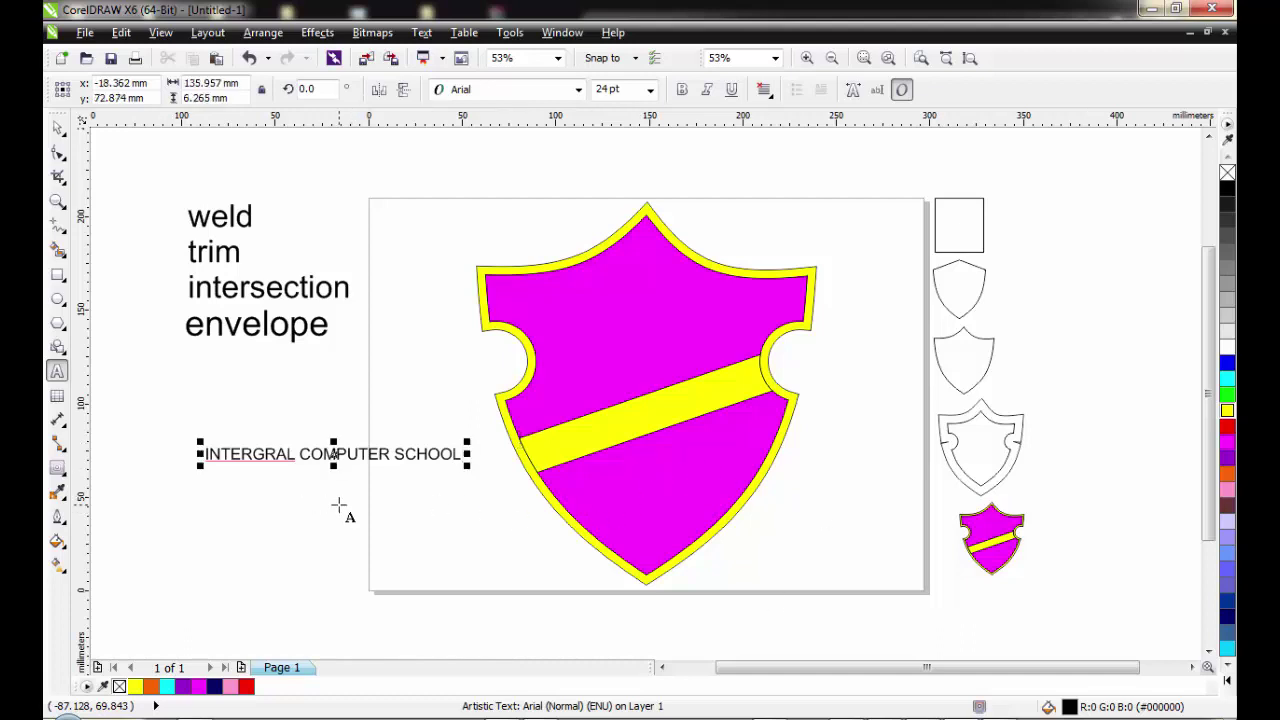
key("Escape")
Correct the first word of the school name to "INTEGRAL" and finish editing the text
left_click(283, 452)
left_click(256, 453)
key("BackSpace")
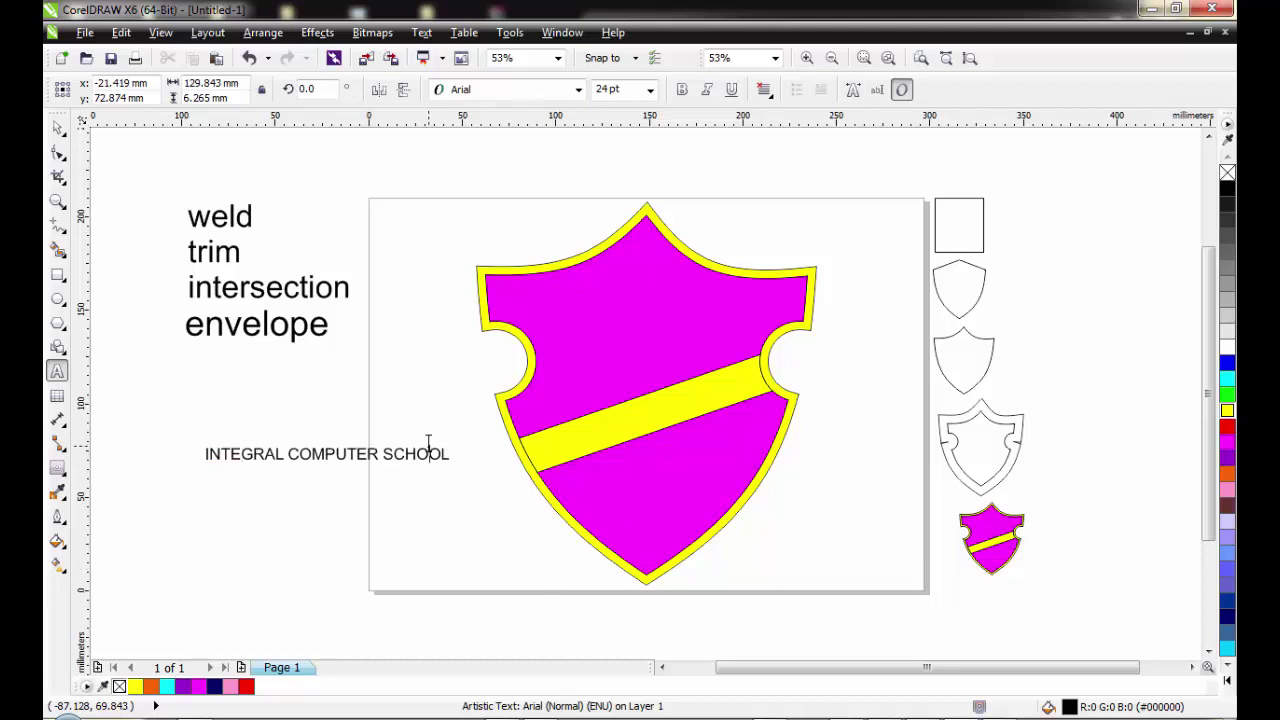
left_click(428, 443)
left_click(57, 128)
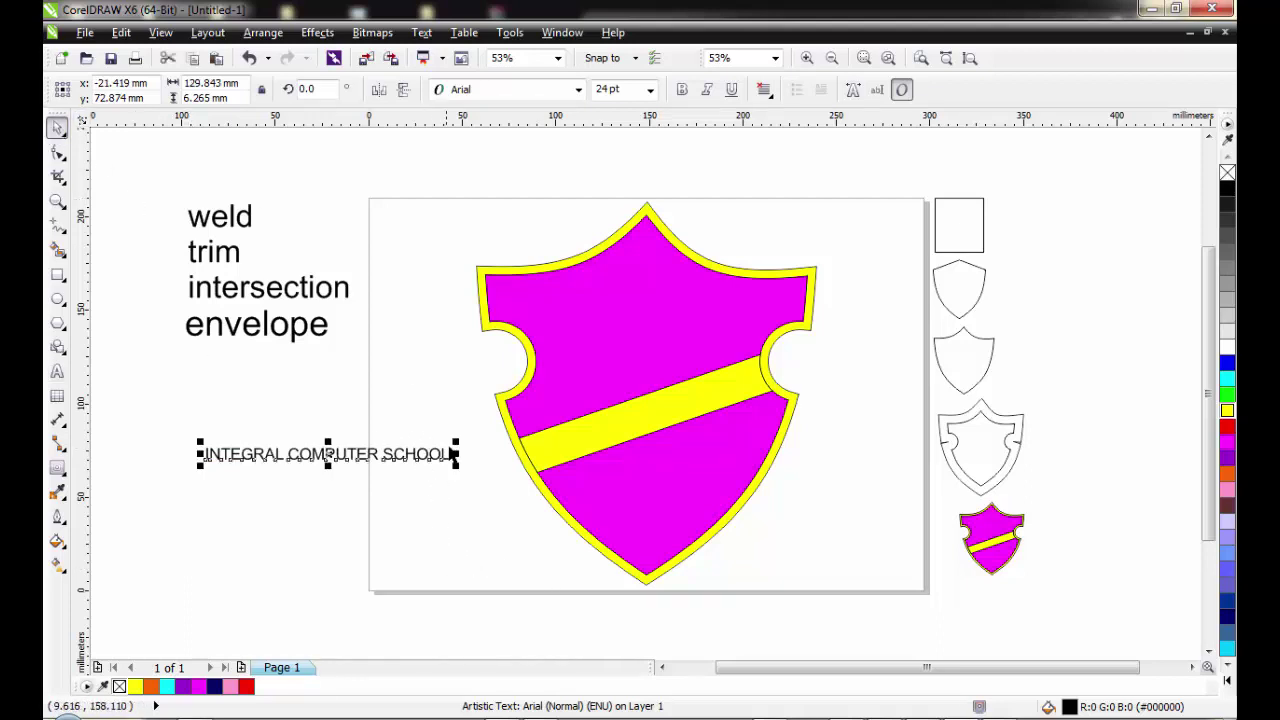
key("Escape")
Enlarge the school name to about 27 pt and make it bold
left_click(408, 456)
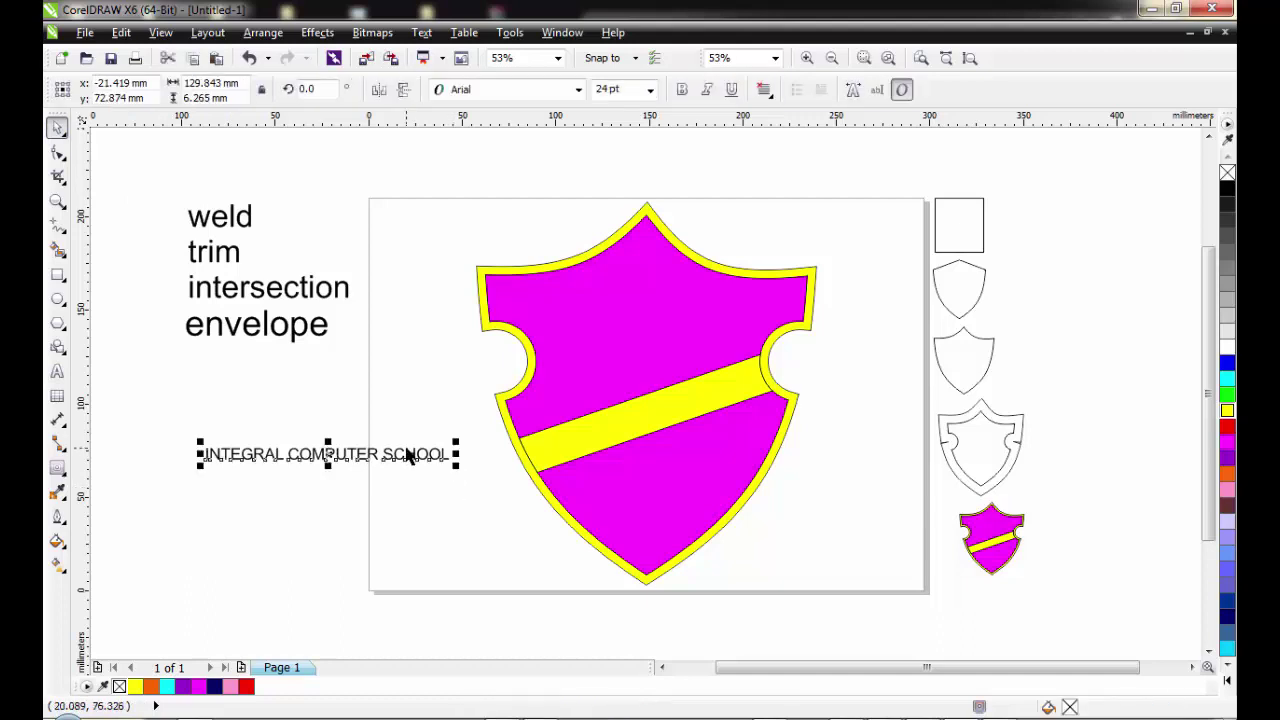
left_click_drag(453, 441, 508, 438)
left_click(682, 90)
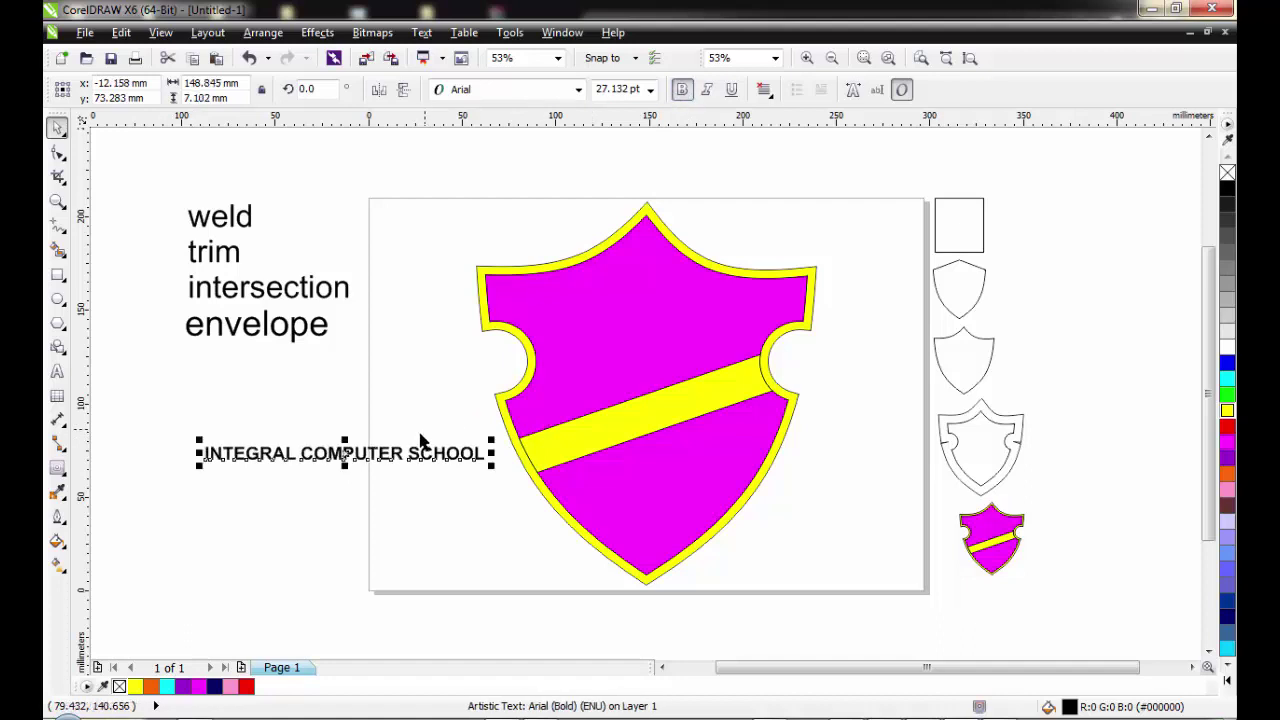
Move the school name to the shield, rotate it to the band's slope and place it on the yellow band
left_click_drag(388, 450, 717, 603)
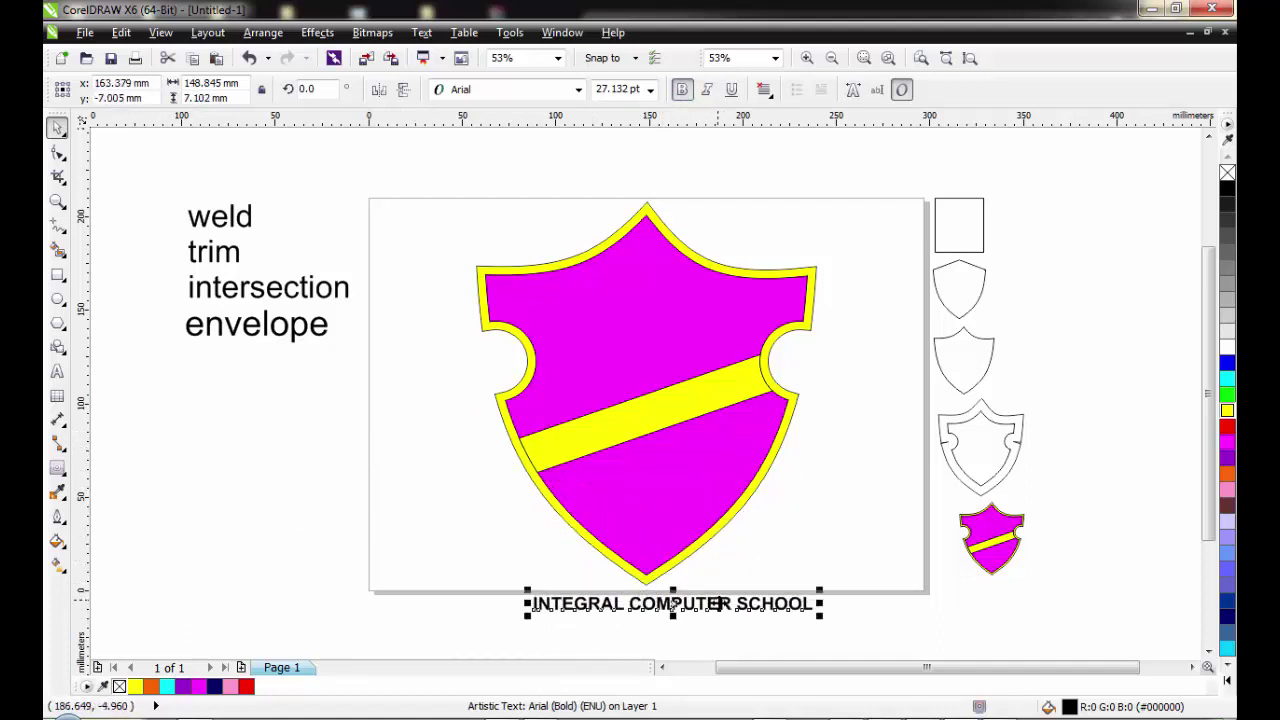
left_click(717, 603)
left_click_drag(822, 624, 838, 575)
left_click_drag(760, 577, 724, 399)
Shrink the school name to about 23.3 pt, refine its rotation to 18.5° and centre it within the yellow band
left_click_drag(801, 364, 763, 372)
left_click(766, 458)
left_click_drag(766, 465, 774, 470)
left_click(666, 430)
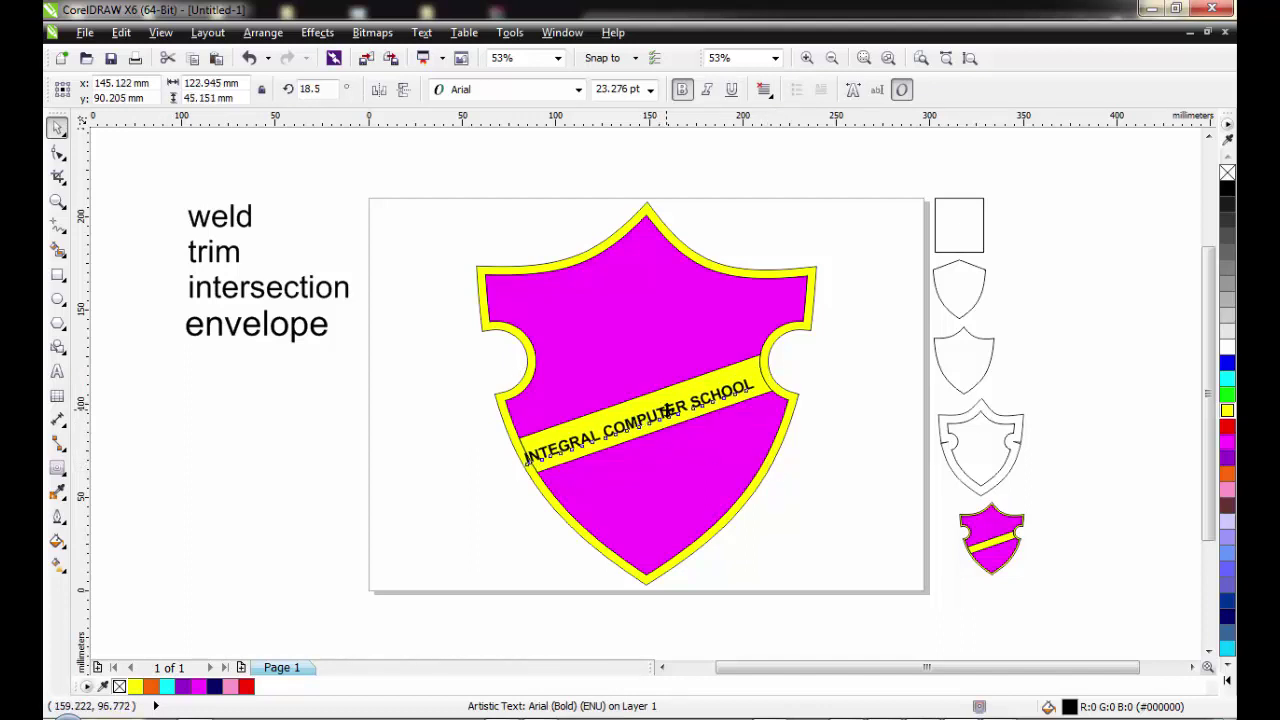
left_click_drag(667, 410, 673, 406)
left_click(870, 380)
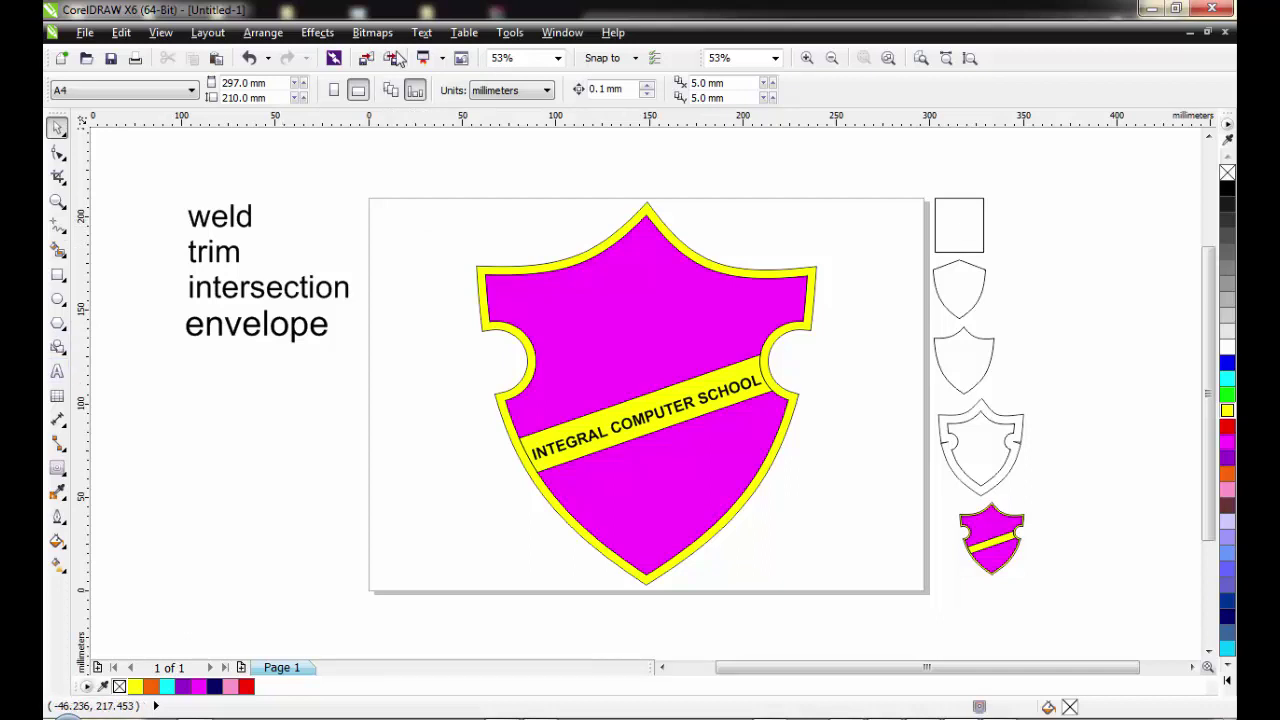
Open the symbol character list and set its font to Webdings
left_click(424, 34)
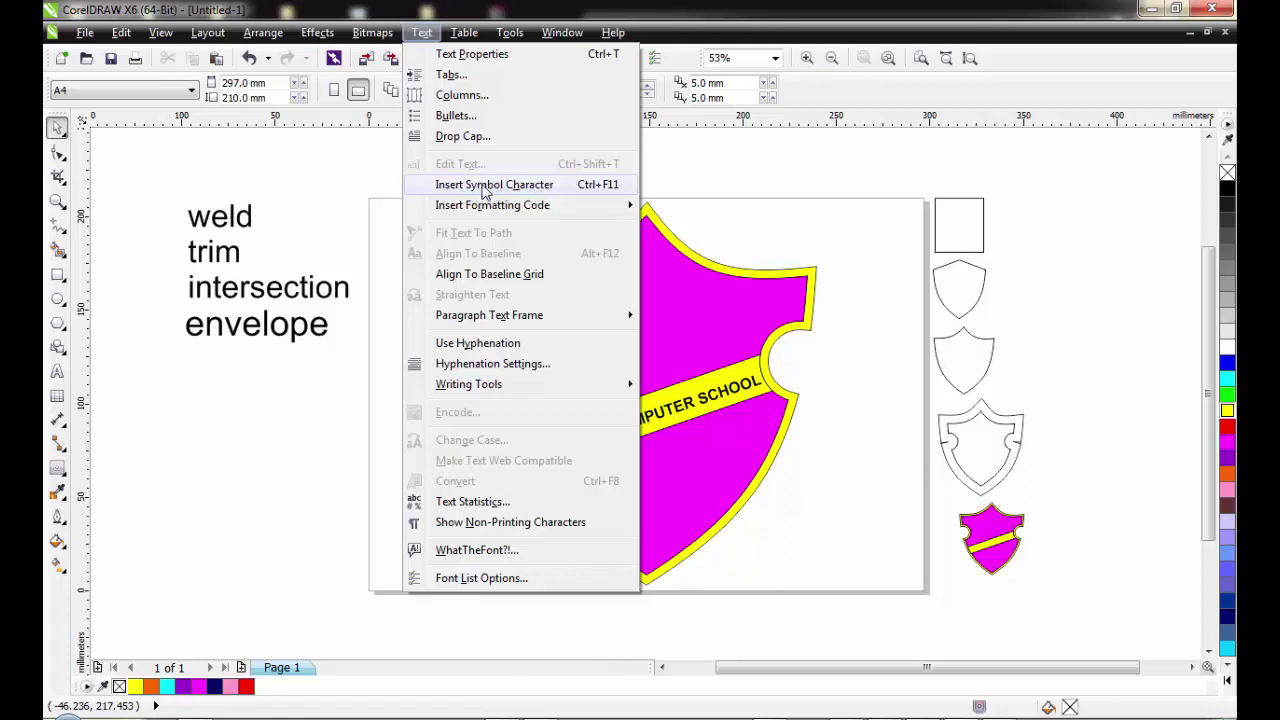
key("Escape")
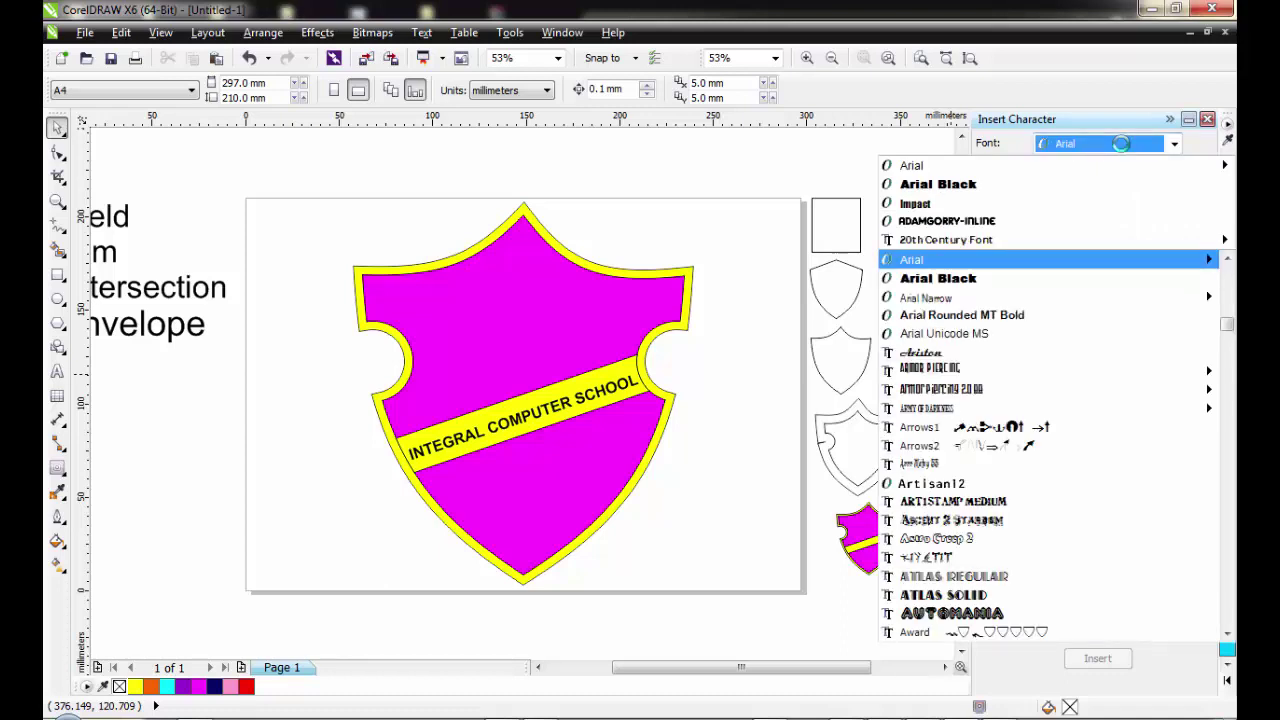
type("w")
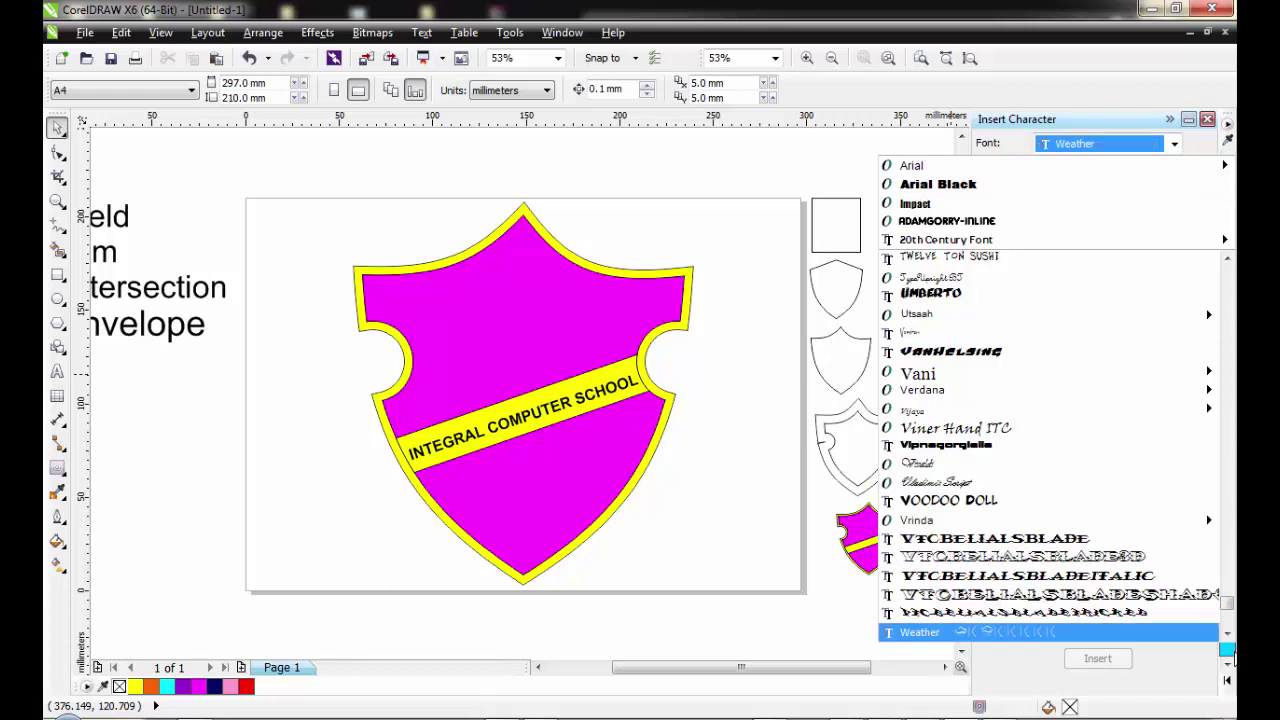
left_click(1227, 632)
left_click(1227, 632)
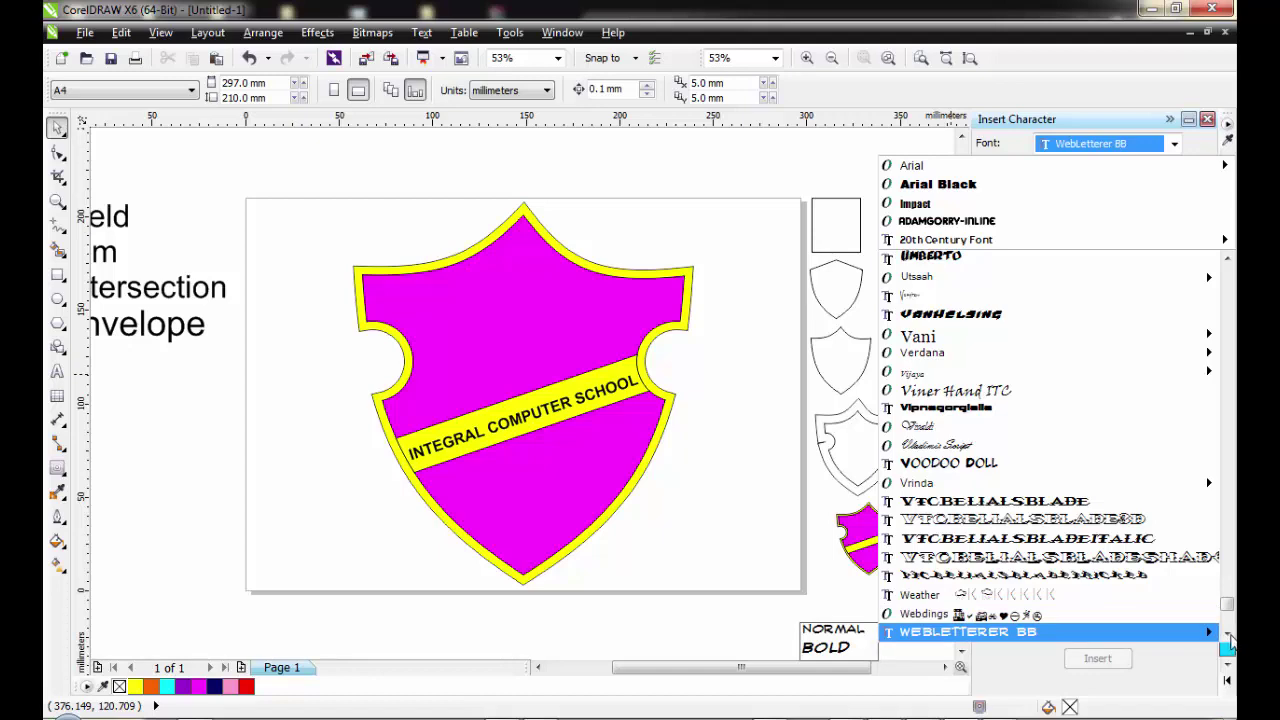
left_click_drag(1228, 636, 1227, 634)
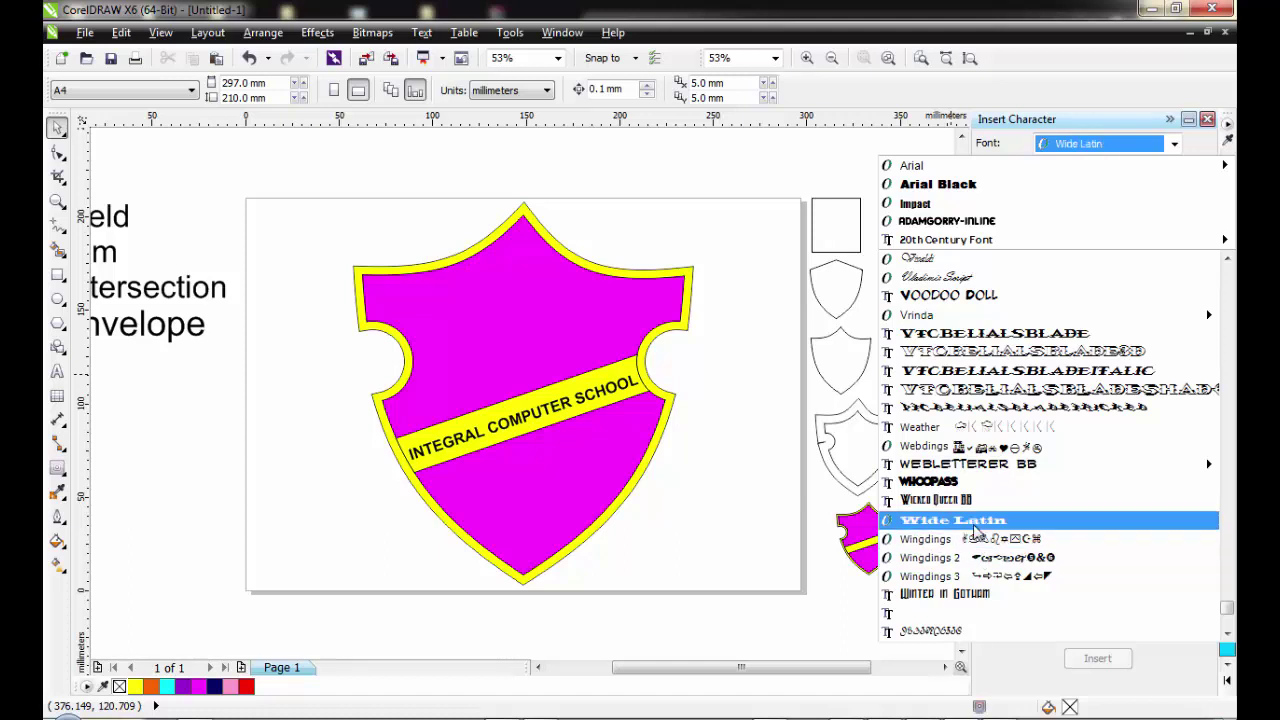
left_click(962, 447)
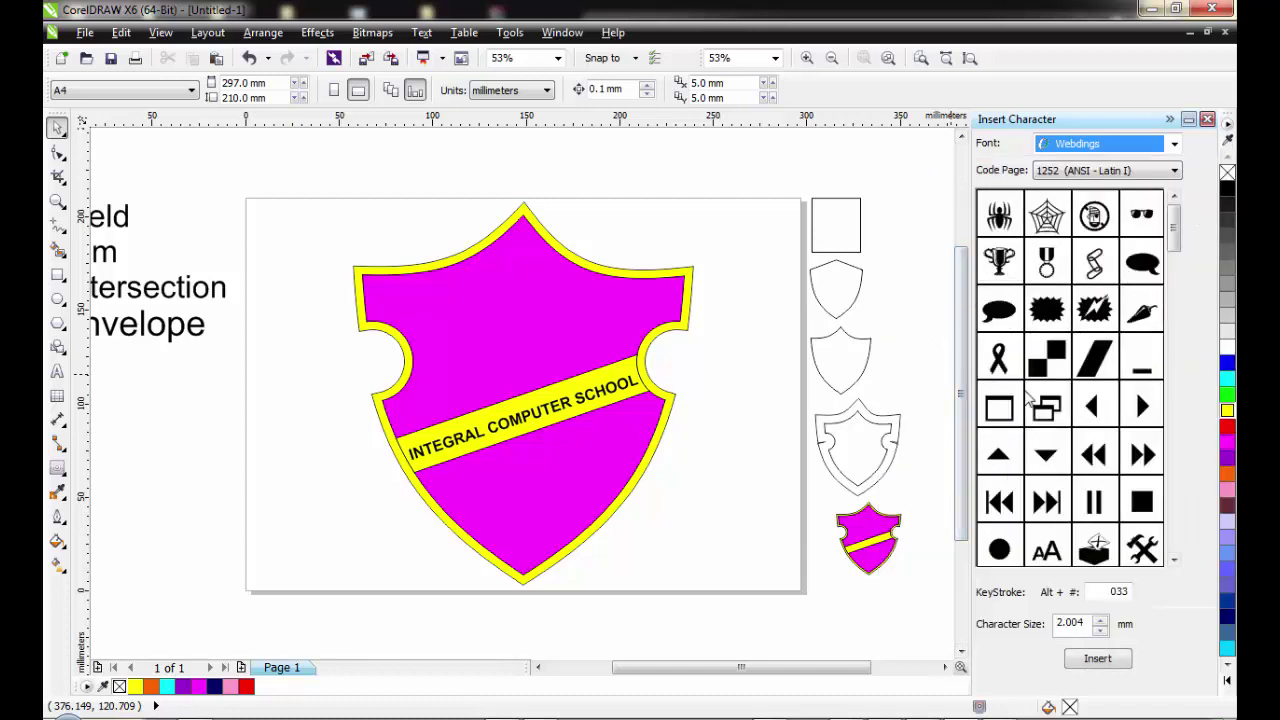
Place the Webdings symbol of three networked computers on the shield above the diagonal band
left_click_drag(1170, 326, 1168, 466)
left_click(1047, 313)
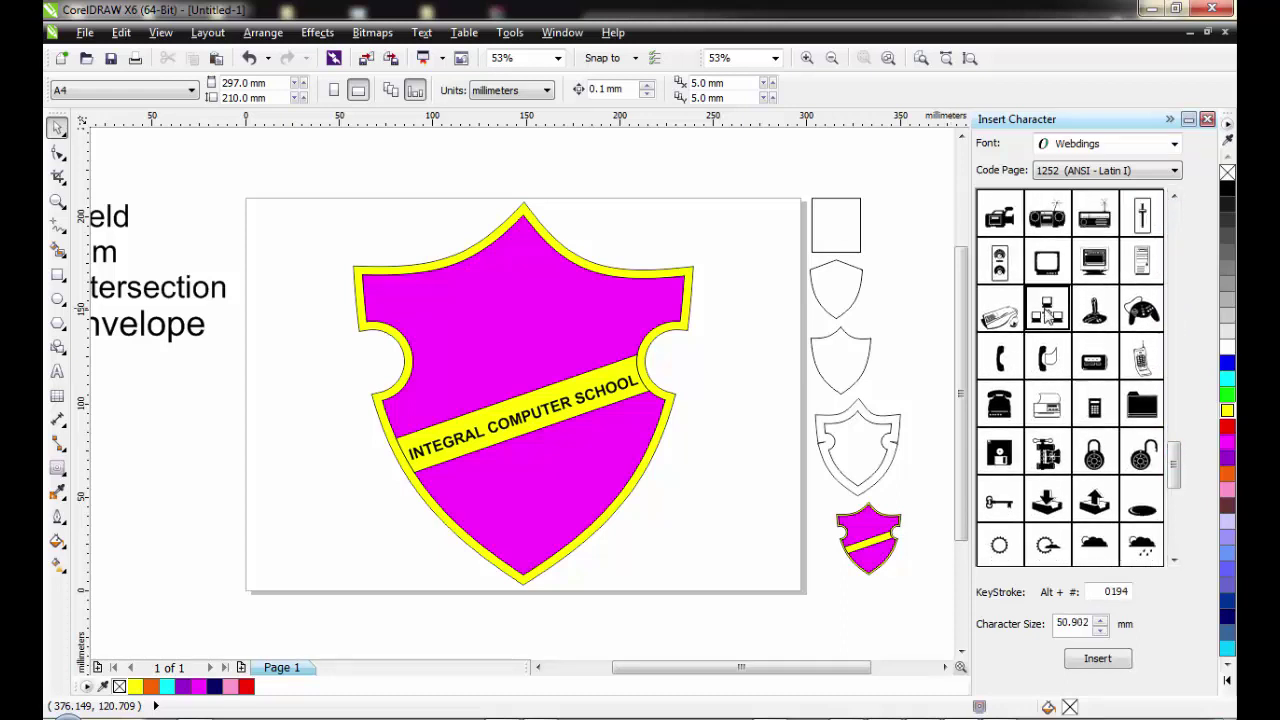
left_click_drag(1055, 318, 514, 304)
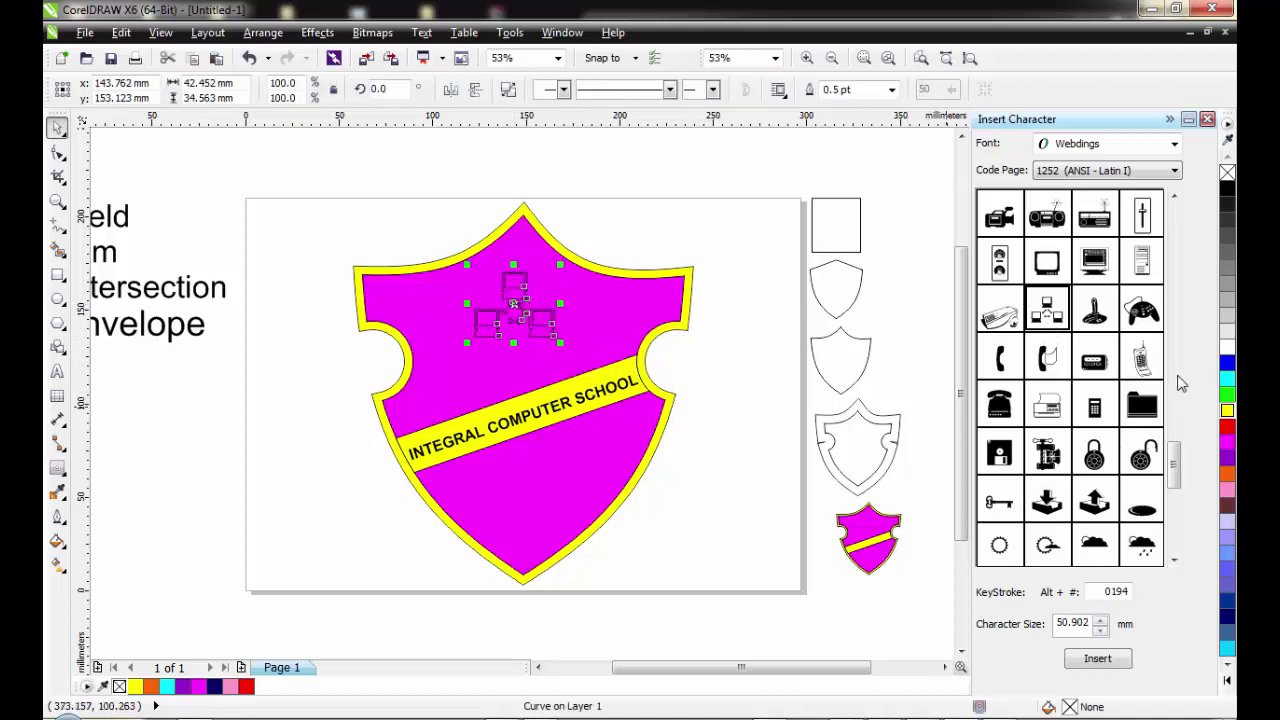
Place the Webdings stack-of-books symbol on the shield below the diagonal band
left_click_drag(1176, 452, 1190, 410)
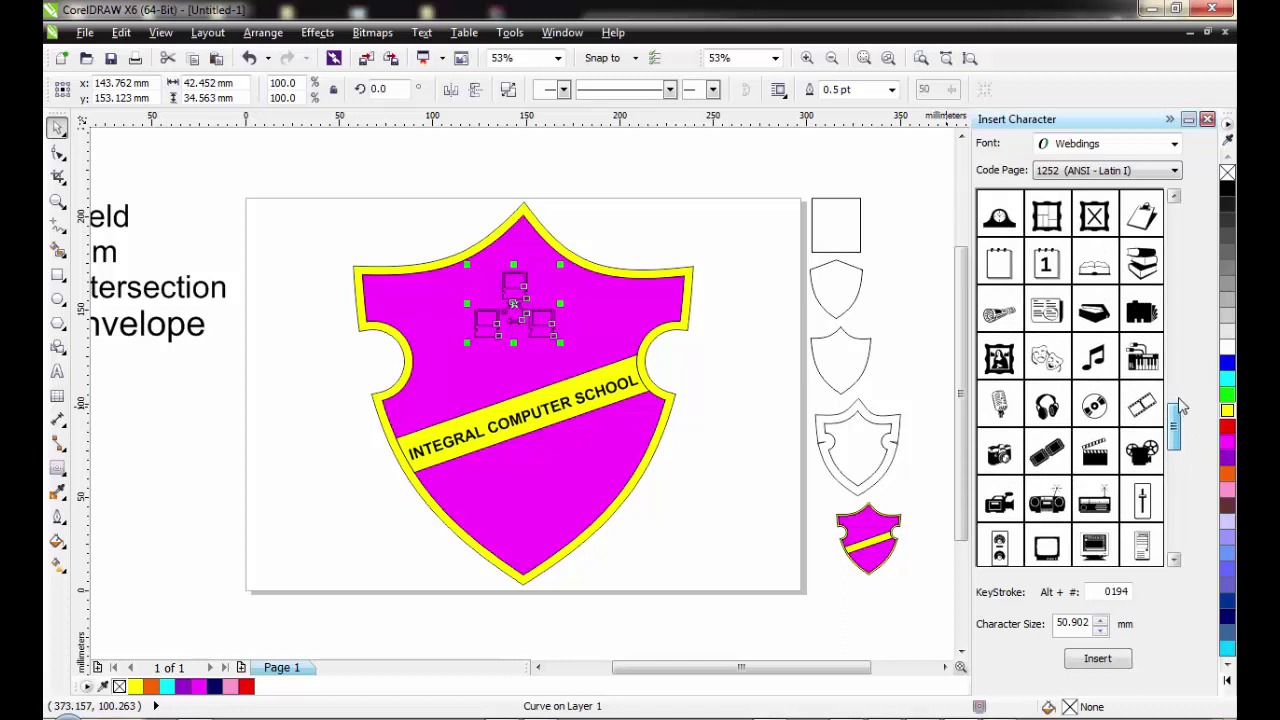
left_click(1139, 266)
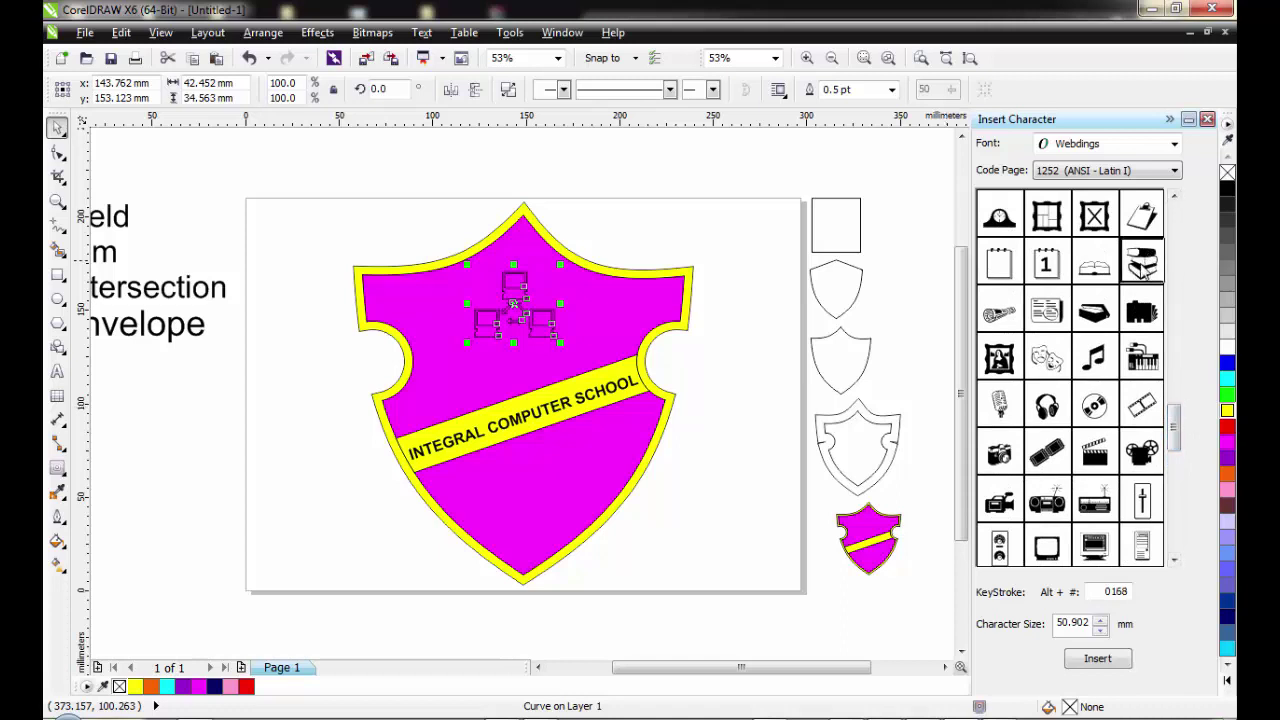
left_click_drag(1142, 262, 541, 489)
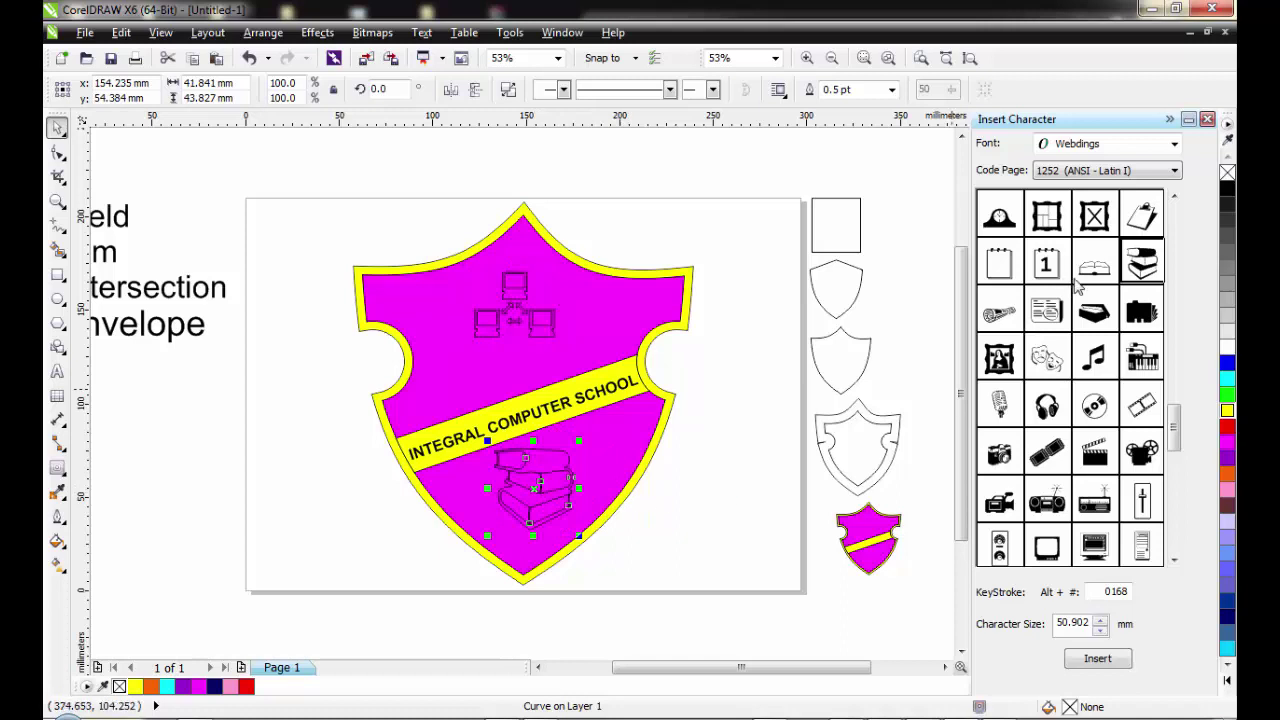
Close the symbol character list and fill the networked computers and the books with navy blue #000066
left_click(527, 304)
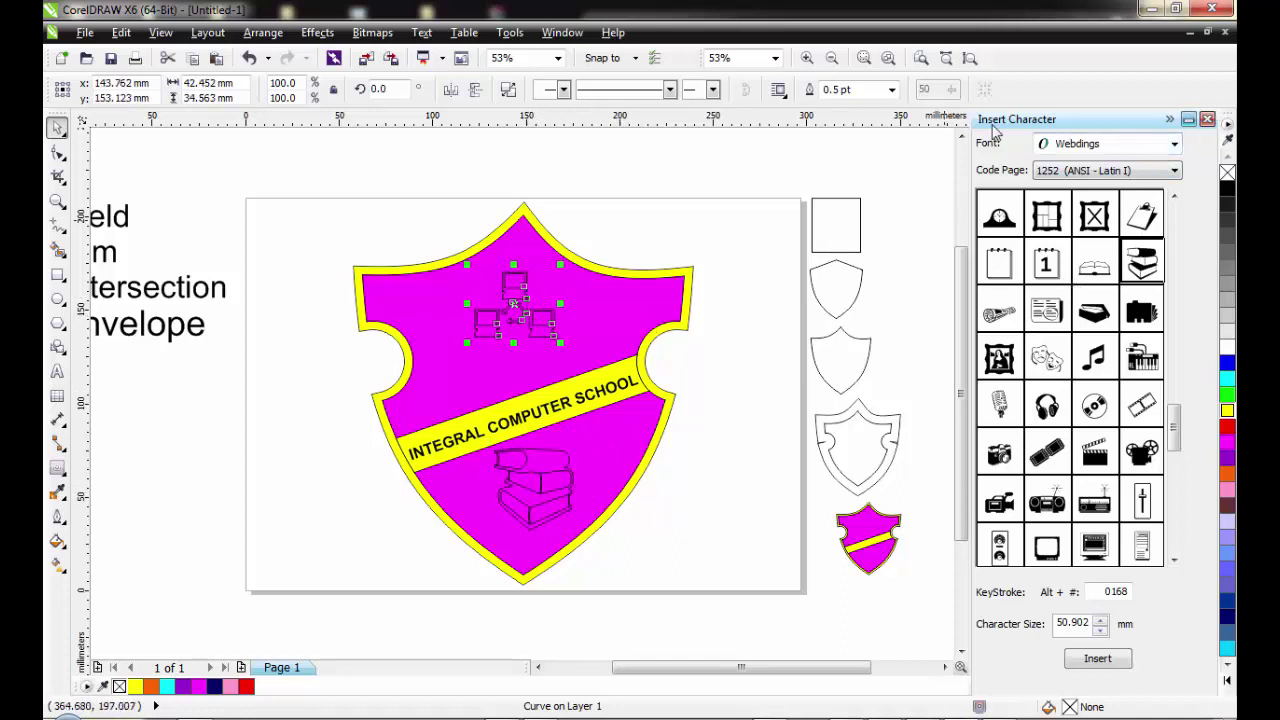
left_click(1208, 120)
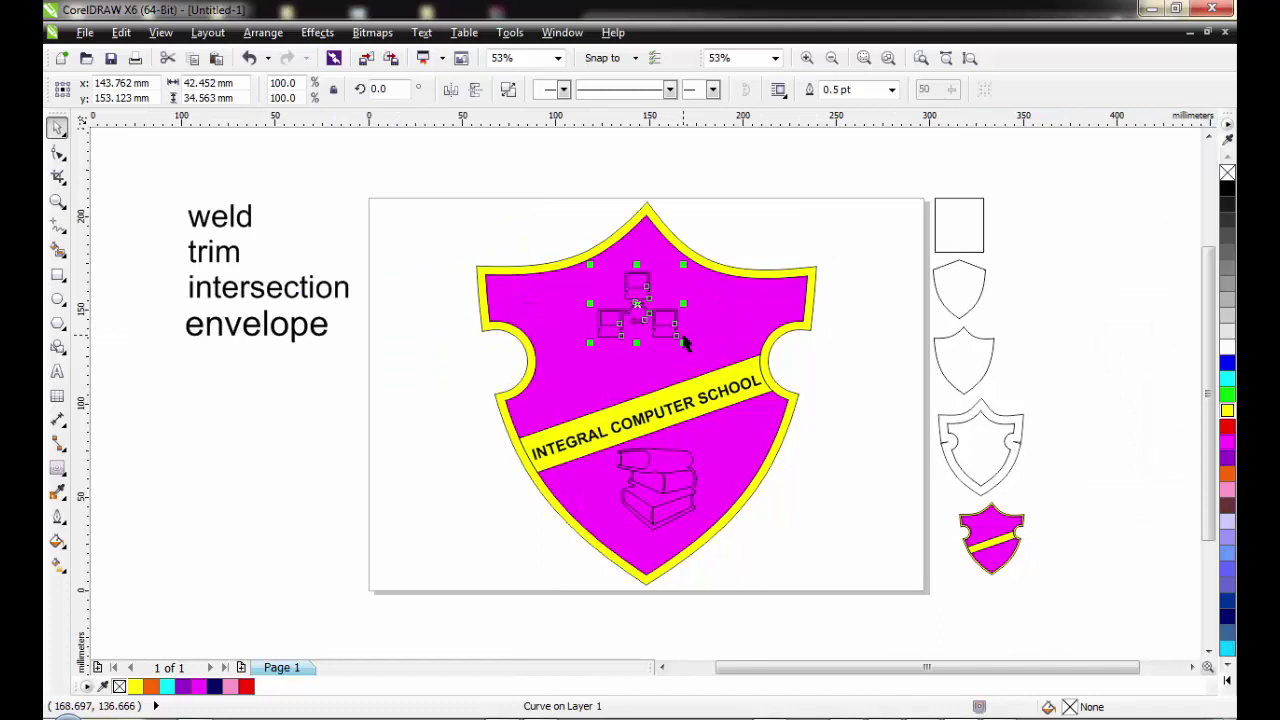
left_click(1227, 617)
left_click(680, 478)
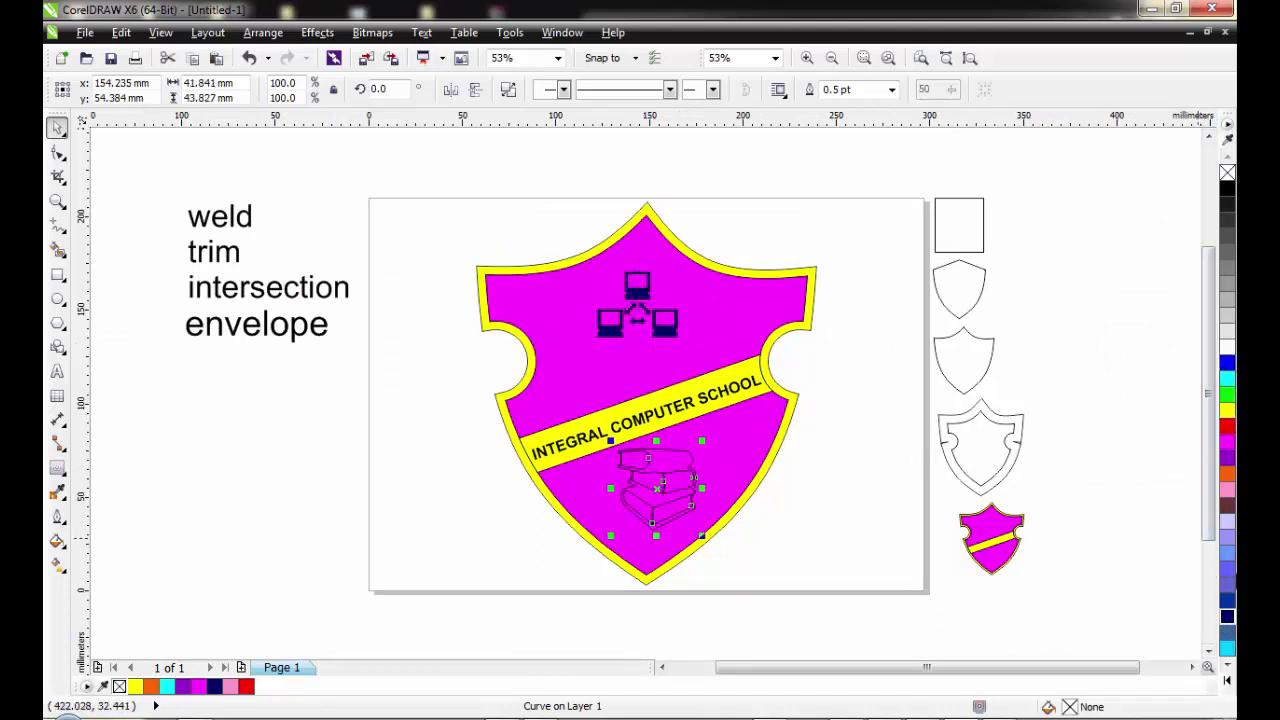
left_click(1227, 617)
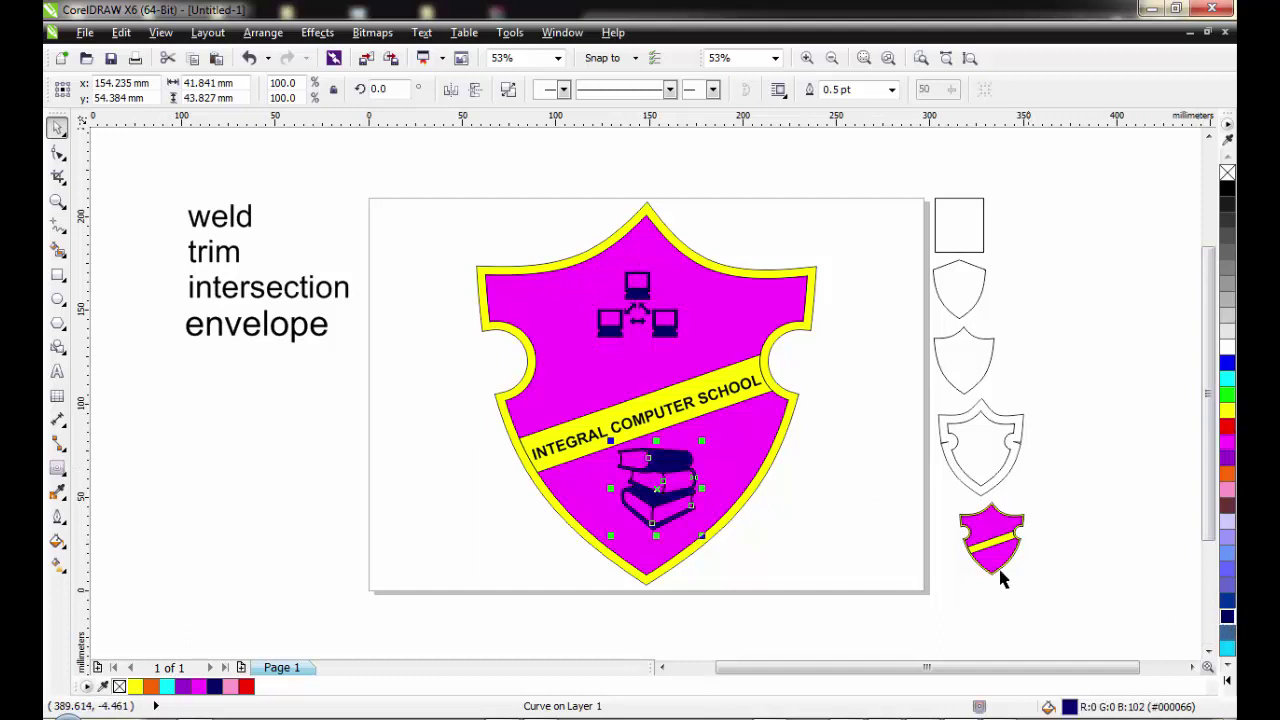
Set the outer yellow shield's outline to 4.0 pt and colour it navy blue
left_click(874, 453)
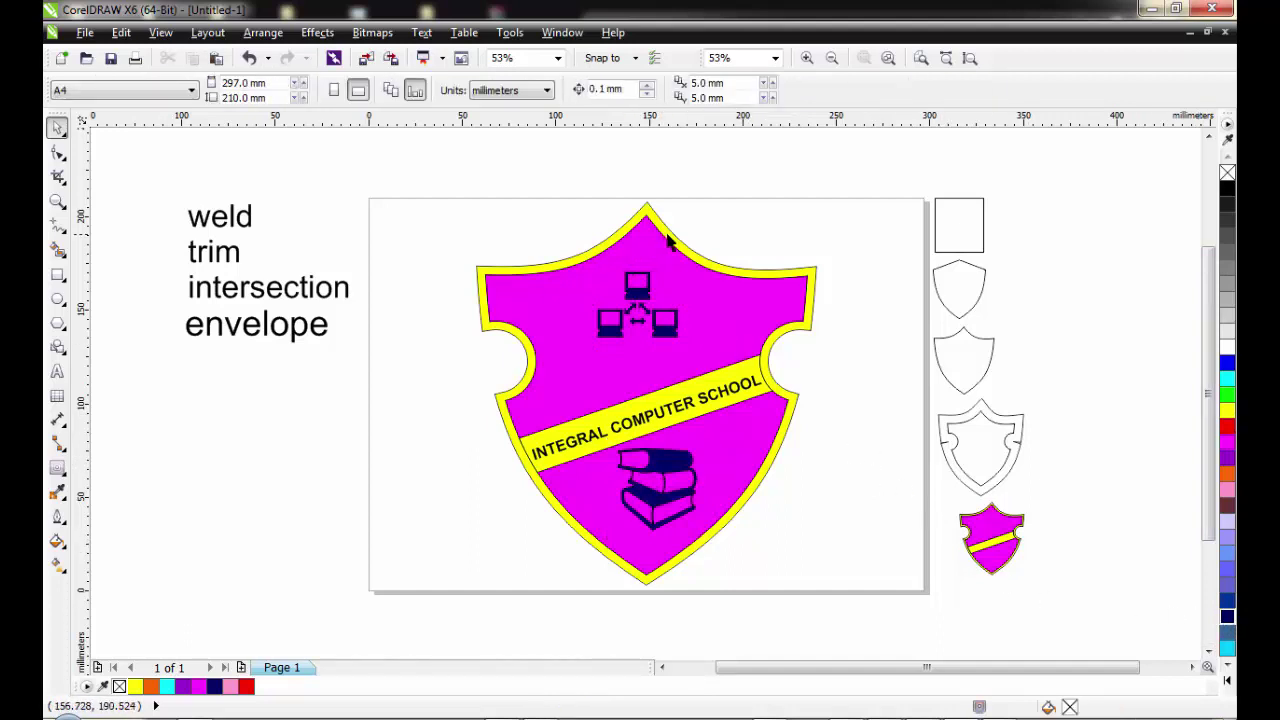
left_click(675, 238)
left_click(895, 90)
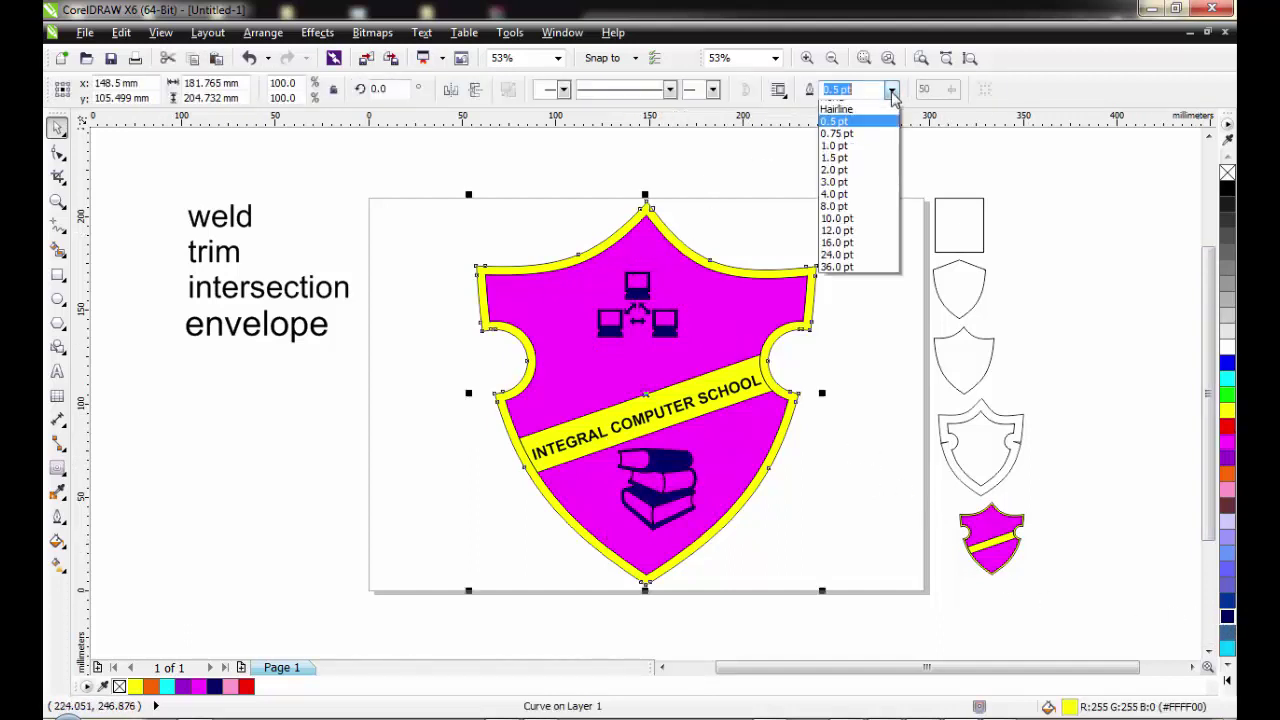
left_click(835, 204)
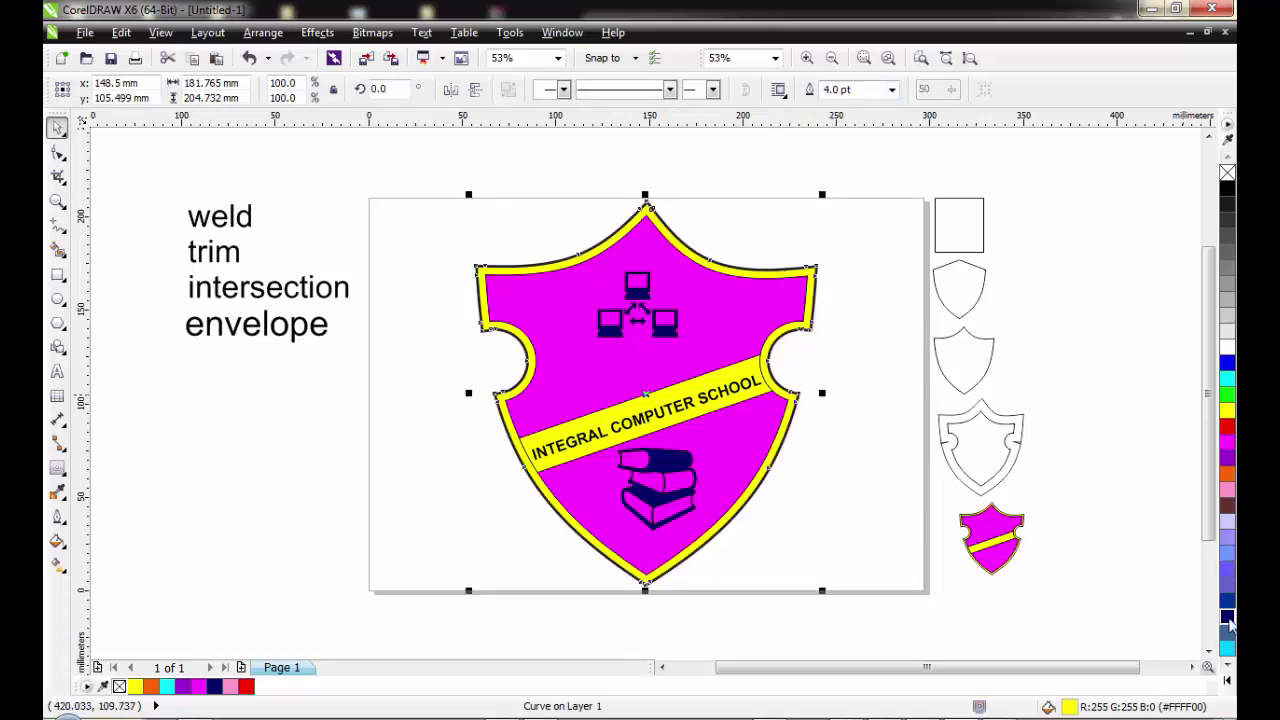
left_click(894, 349)
Set the inner magenta shield's outline width to 3.0 pt
left_click(777, 286)
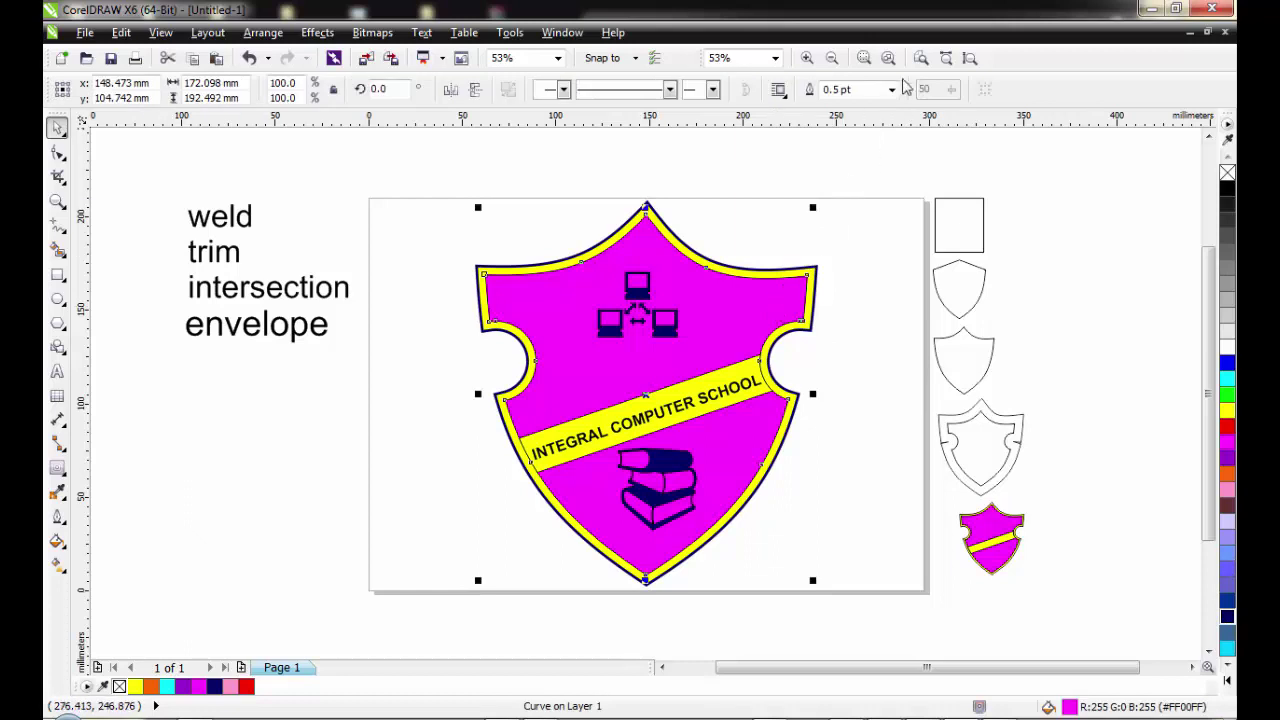
left_click(892, 89)
left_click(835, 205)
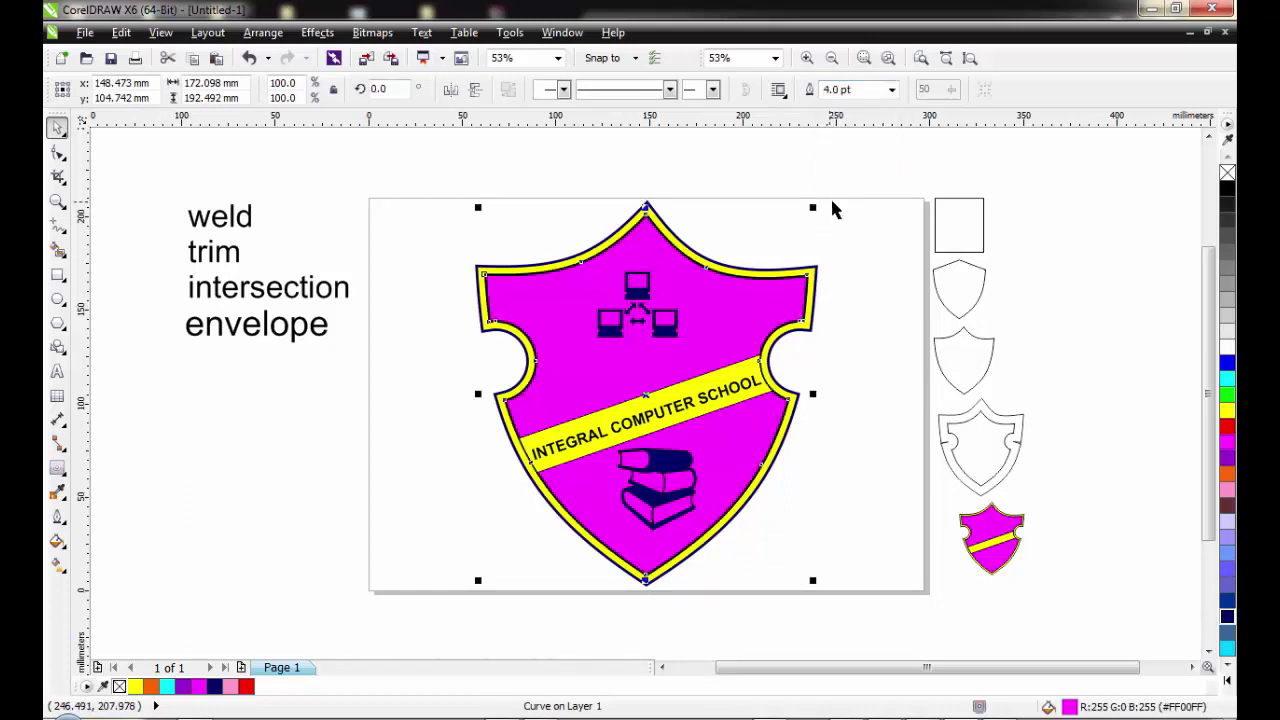
left_click(891, 89)
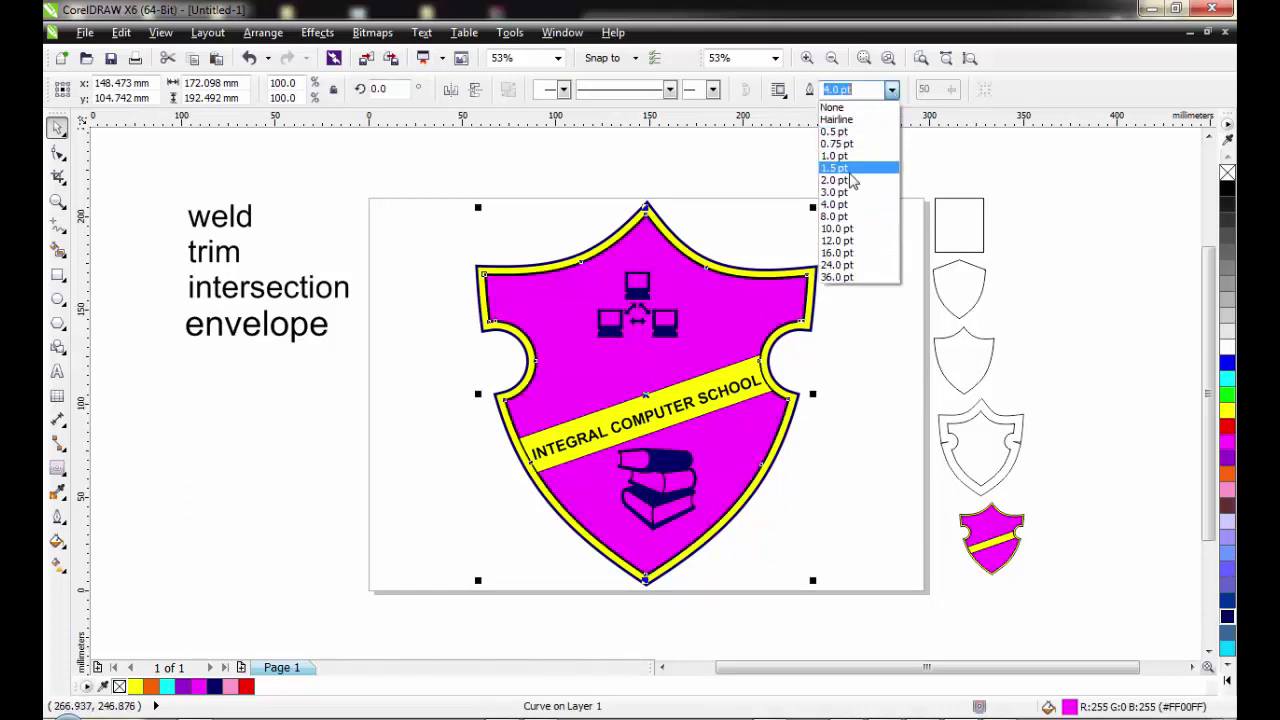
left_click(841, 192)
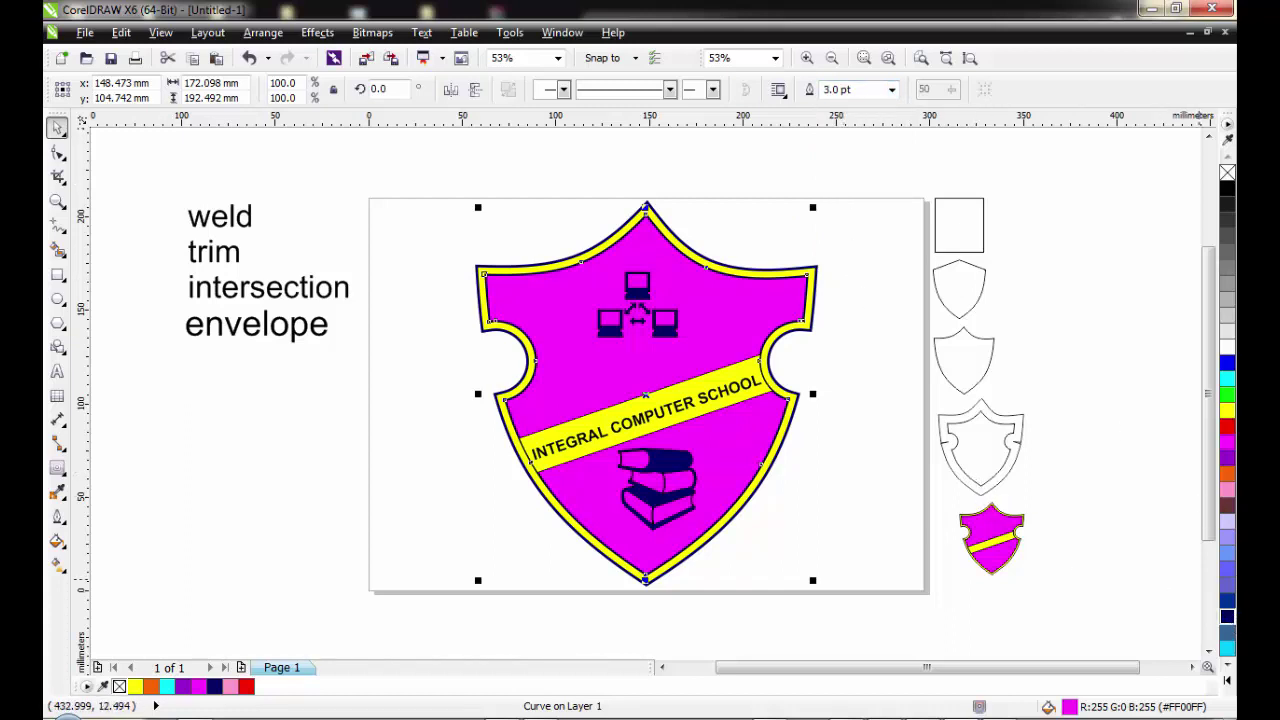
left_click(862, 348)
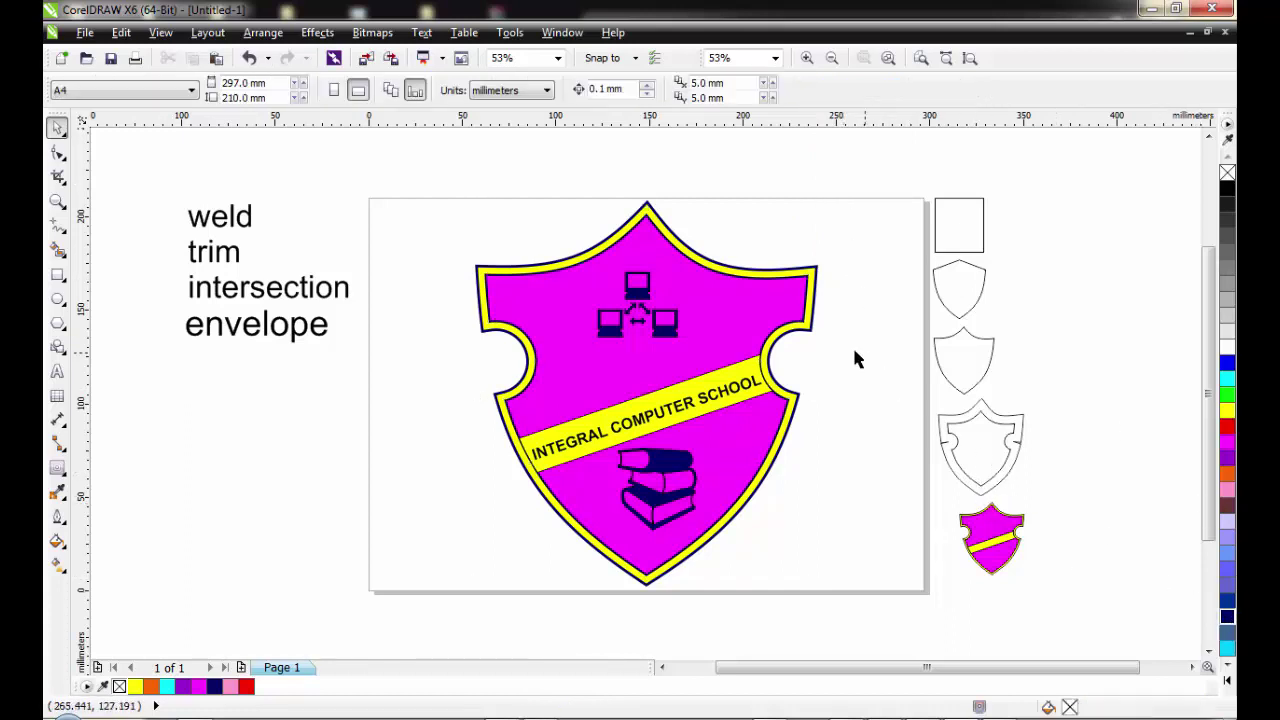
Fill the INTEGRAL COMPUTER SCHOOL text on the diagonal band with navy blue
left_click(722, 400)
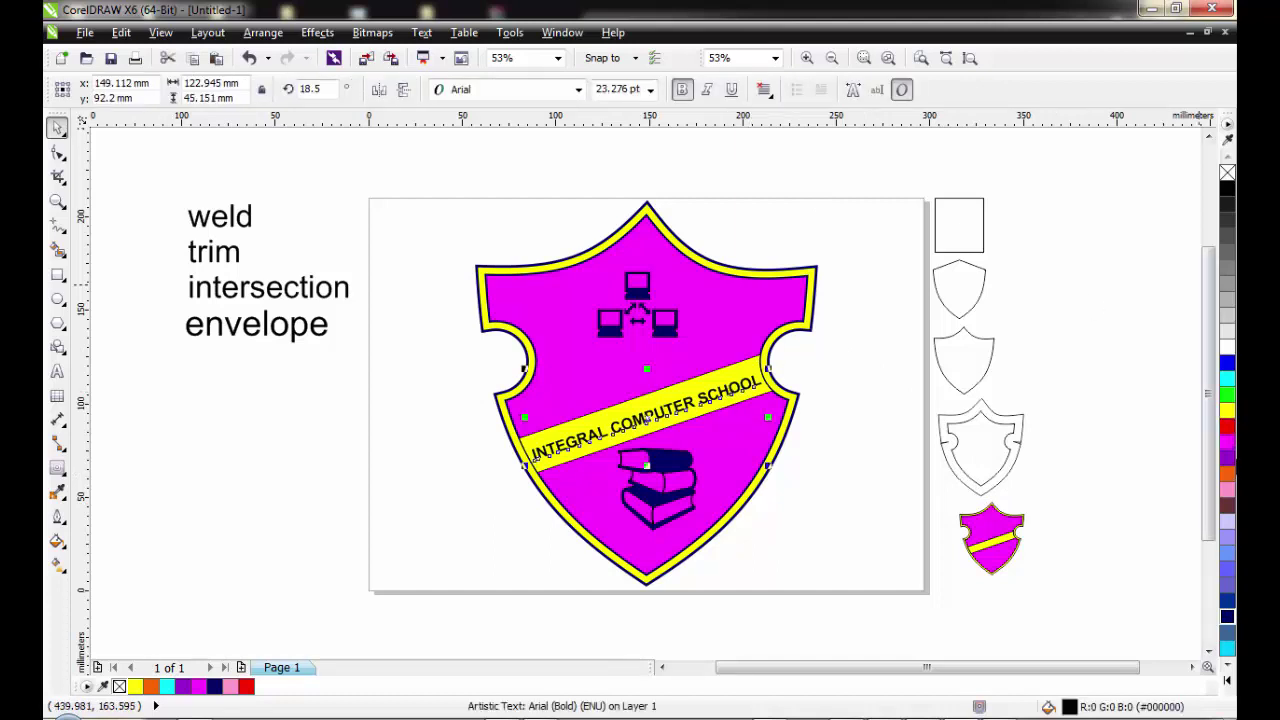
left_click(1226, 616)
left_click(889, 446)
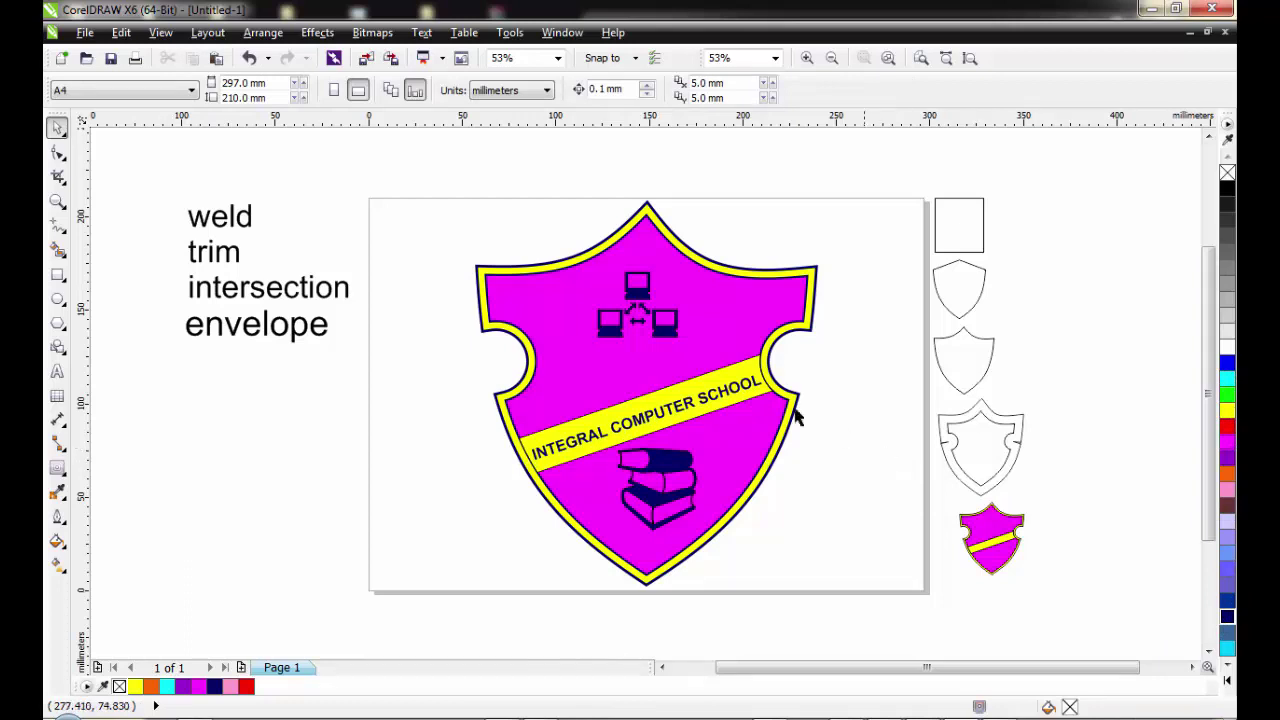
Enlarge the stack of books to about 53 × 56 mm and the networked computers to about 56 × 45 mm, centring the computers above the band
left_click(662, 528)
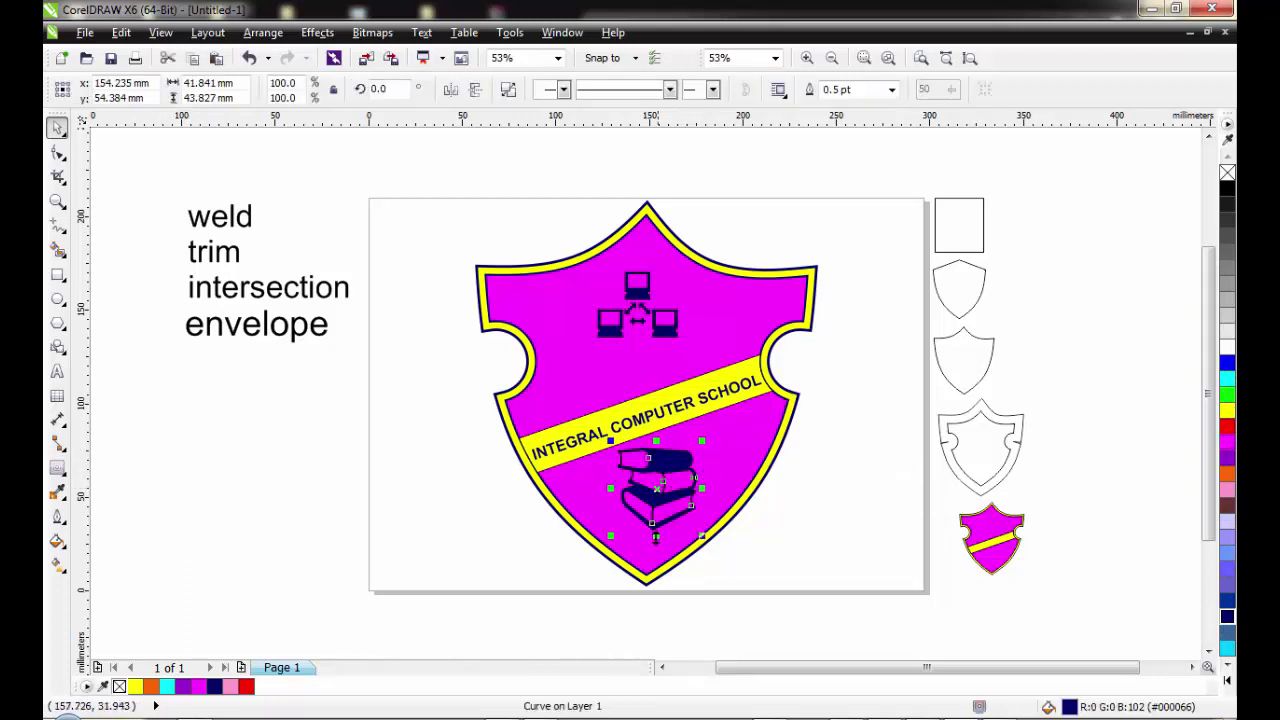
left_click_drag(612, 536, 586, 571)
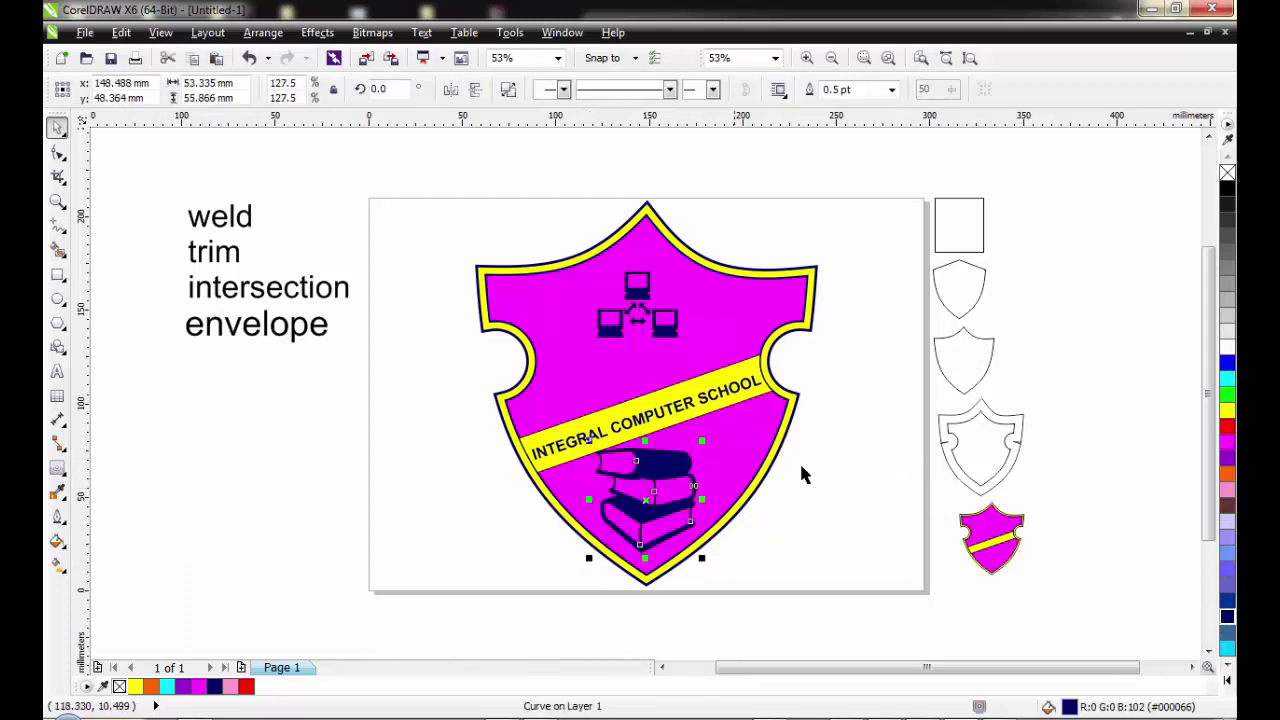
left_click(645, 317)
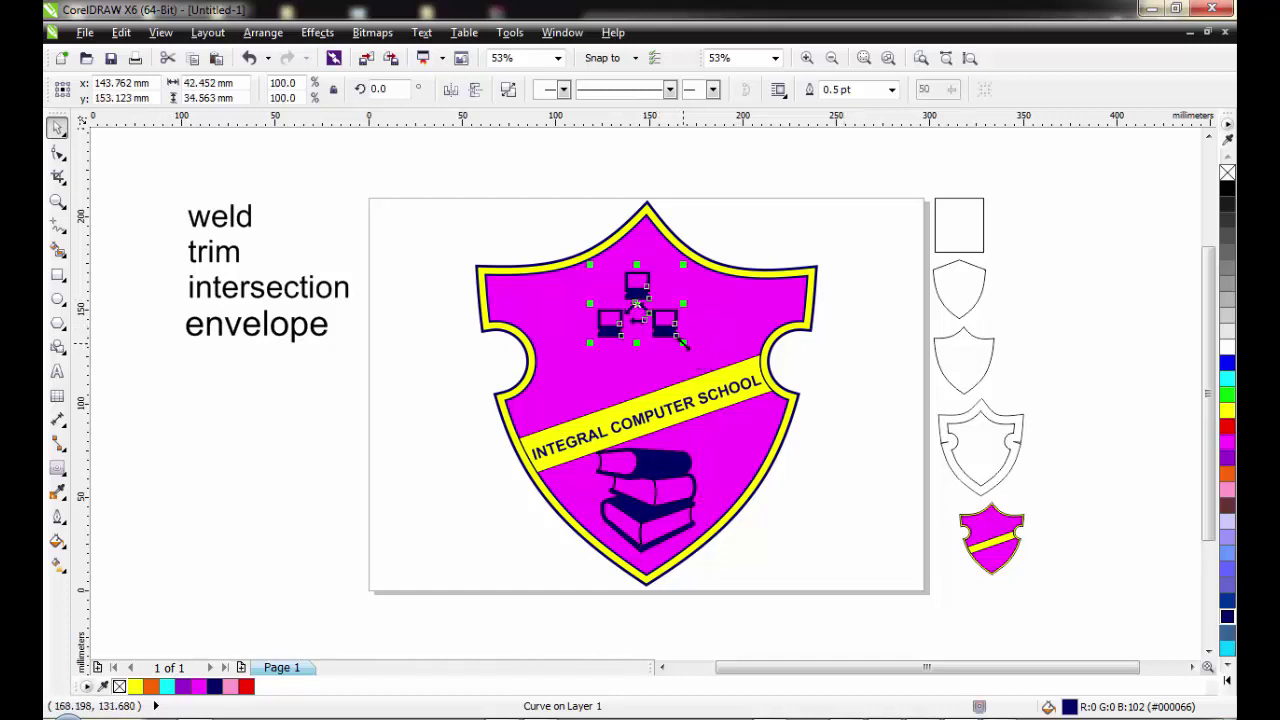
left_click_drag(682, 342, 708, 362)
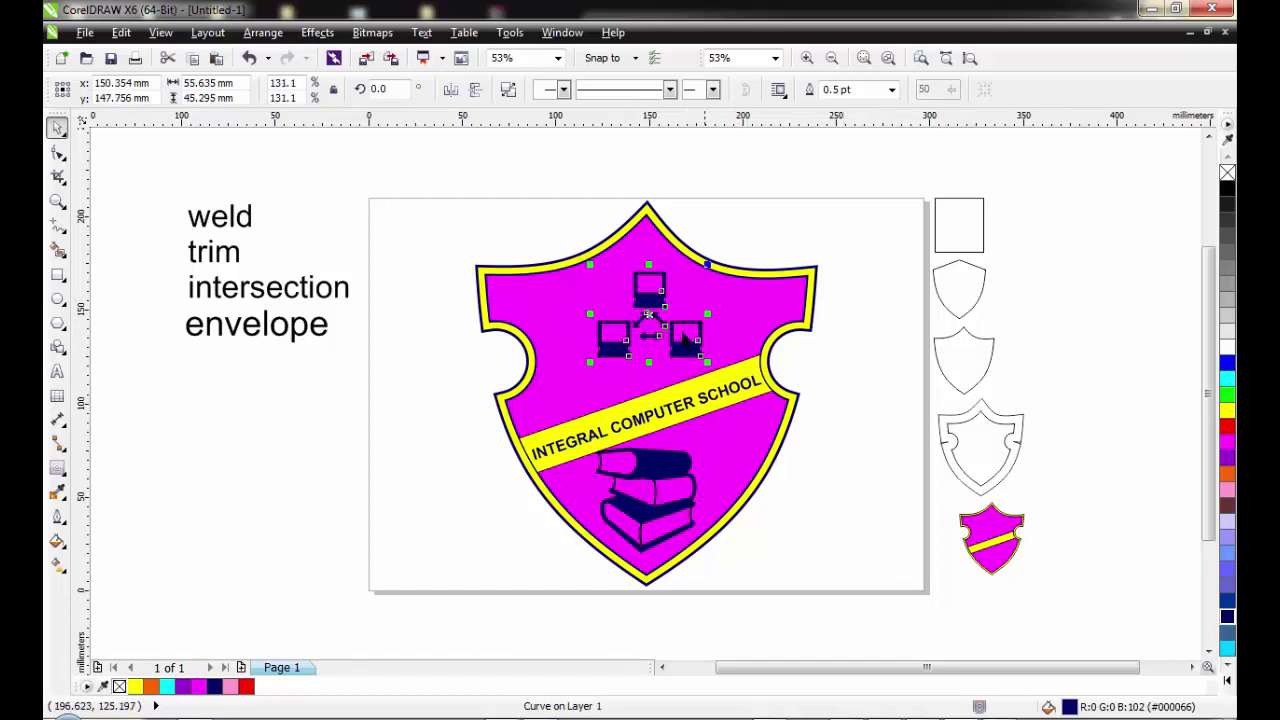
left_click_drag(662, 314, 645, 318)
left_click(830, 192)
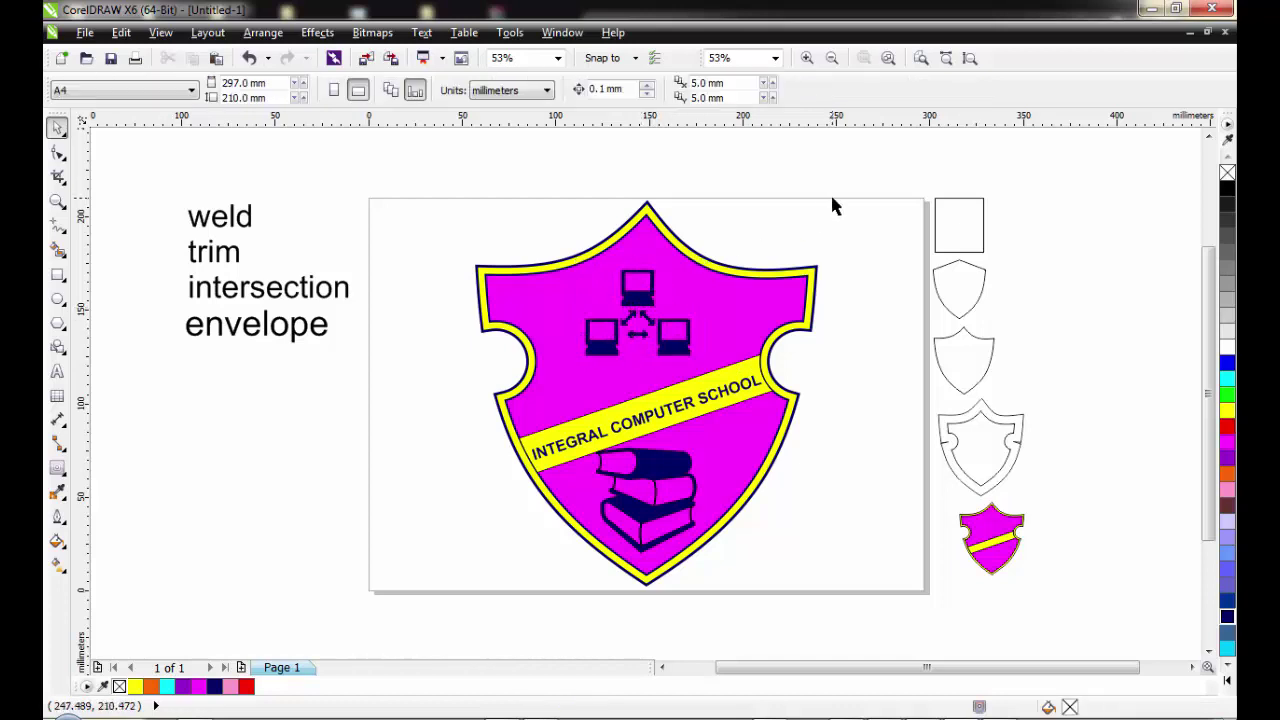
left_click(312, 292)
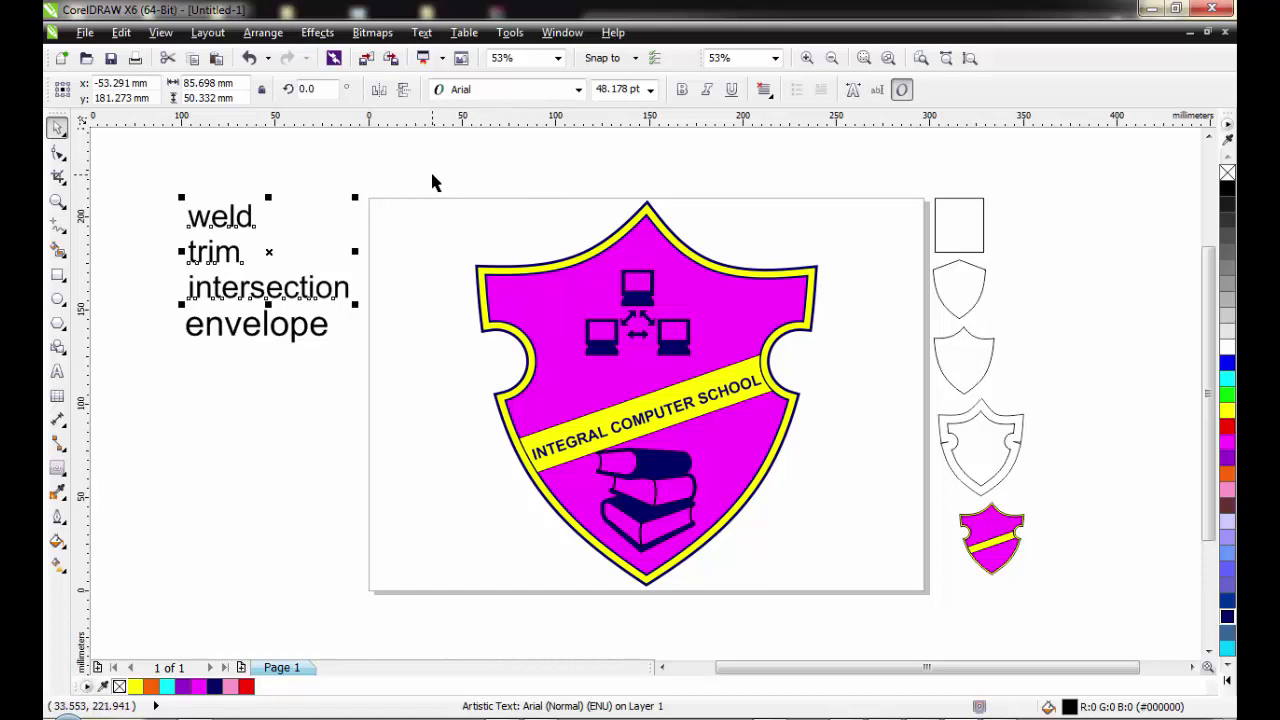
left_click_drag(433, 175, 495, 226)
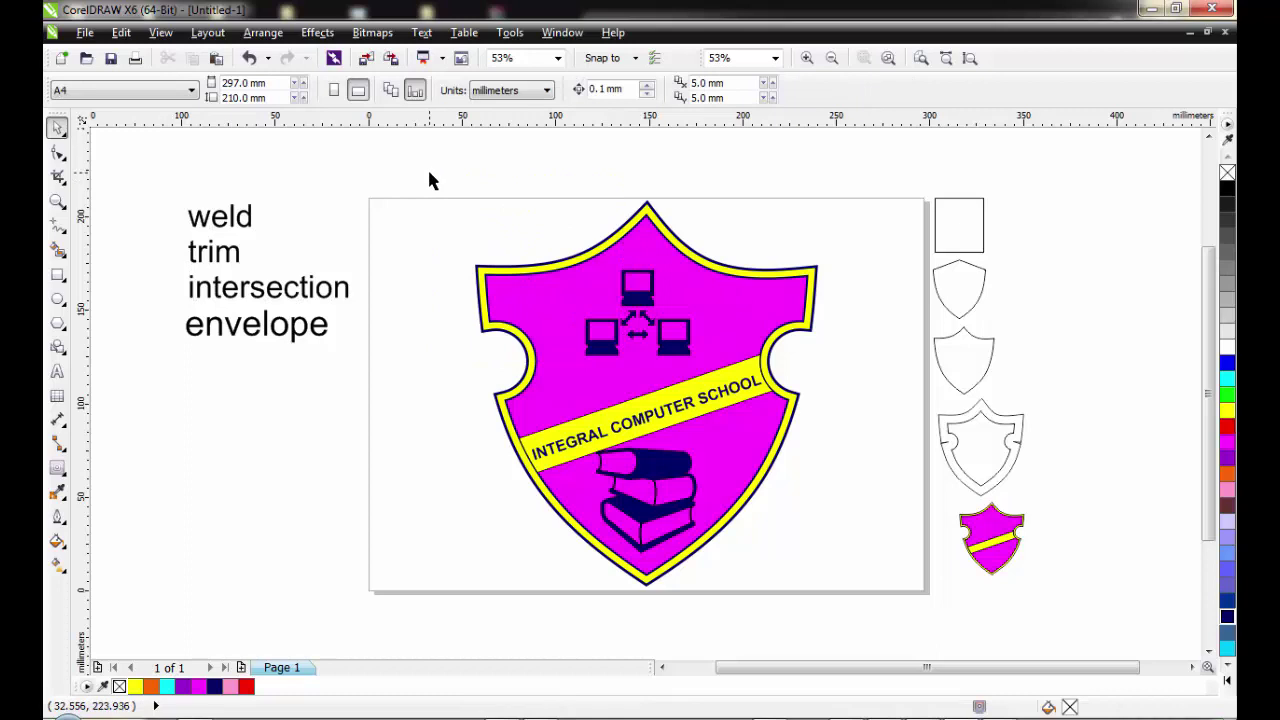
left_click_drag(434, 172, 862, 634)
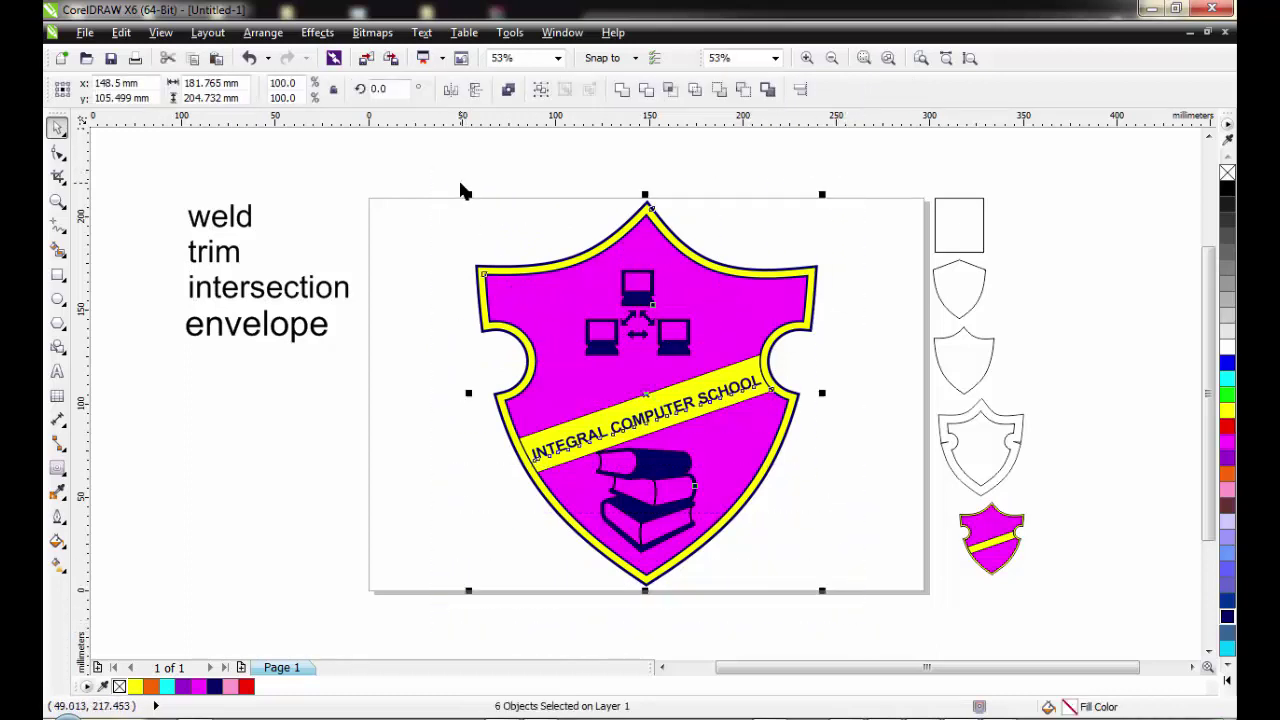
left_click(461, 186)
left_click_drag(449, 177, 870, 618)
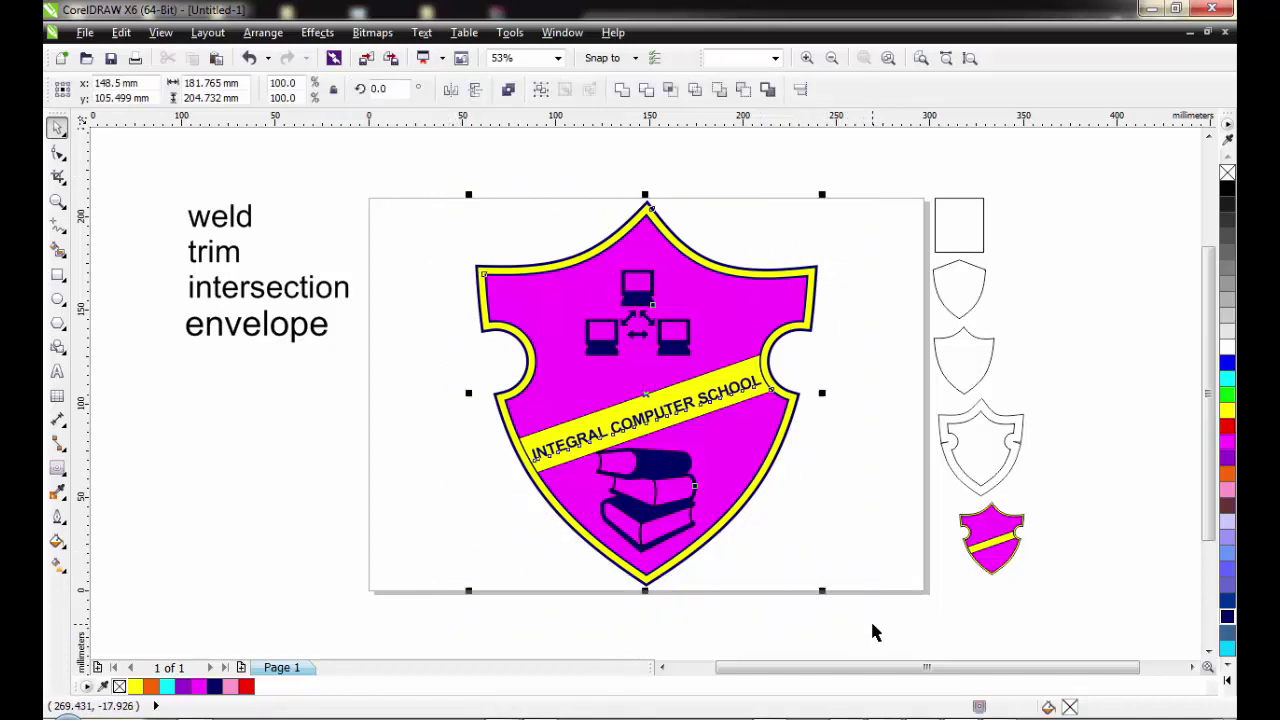
left_click(372, 206)
left_click_drag(402, 168, 866, 629)
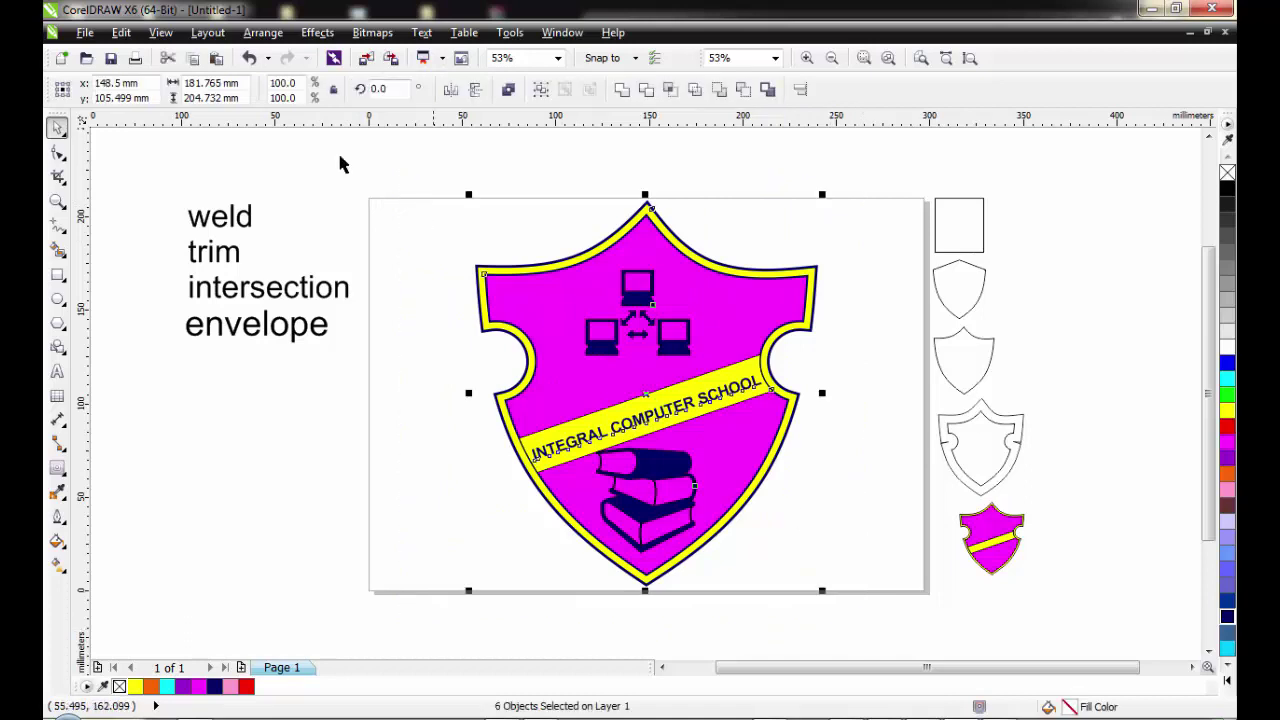
left_click(410, 228)
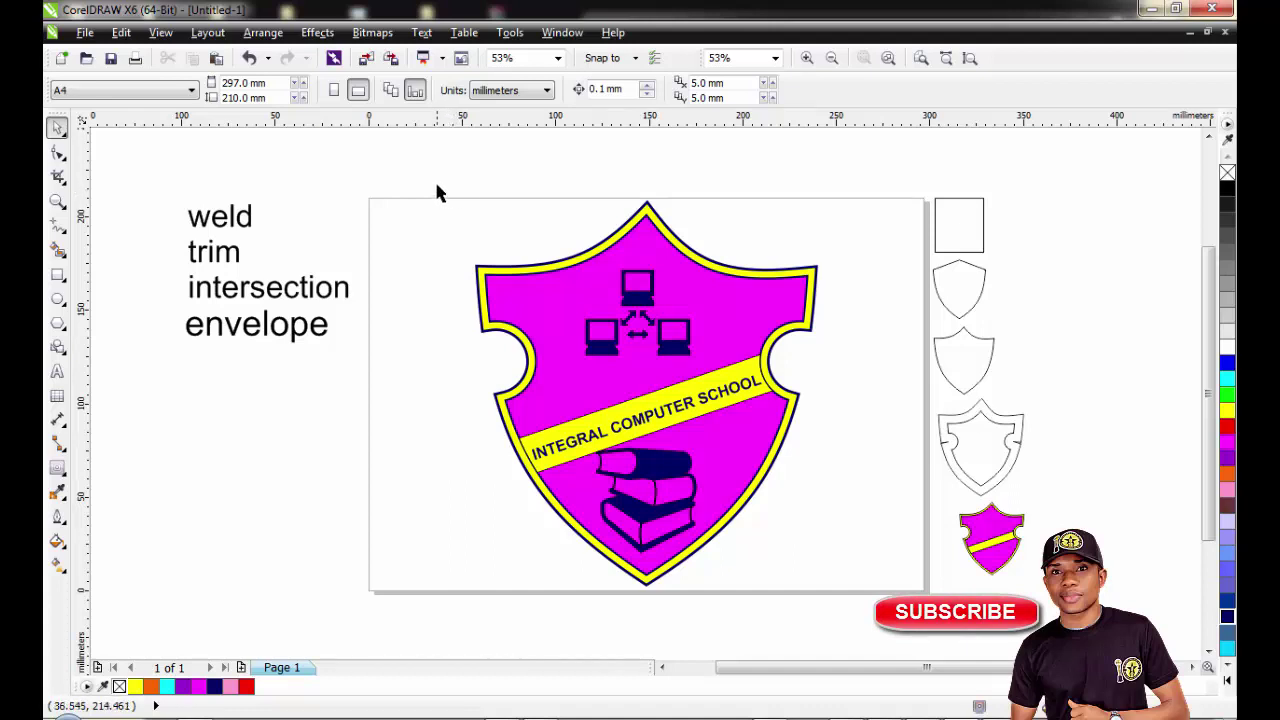
left_click_drag(436, 182, 550, 334)
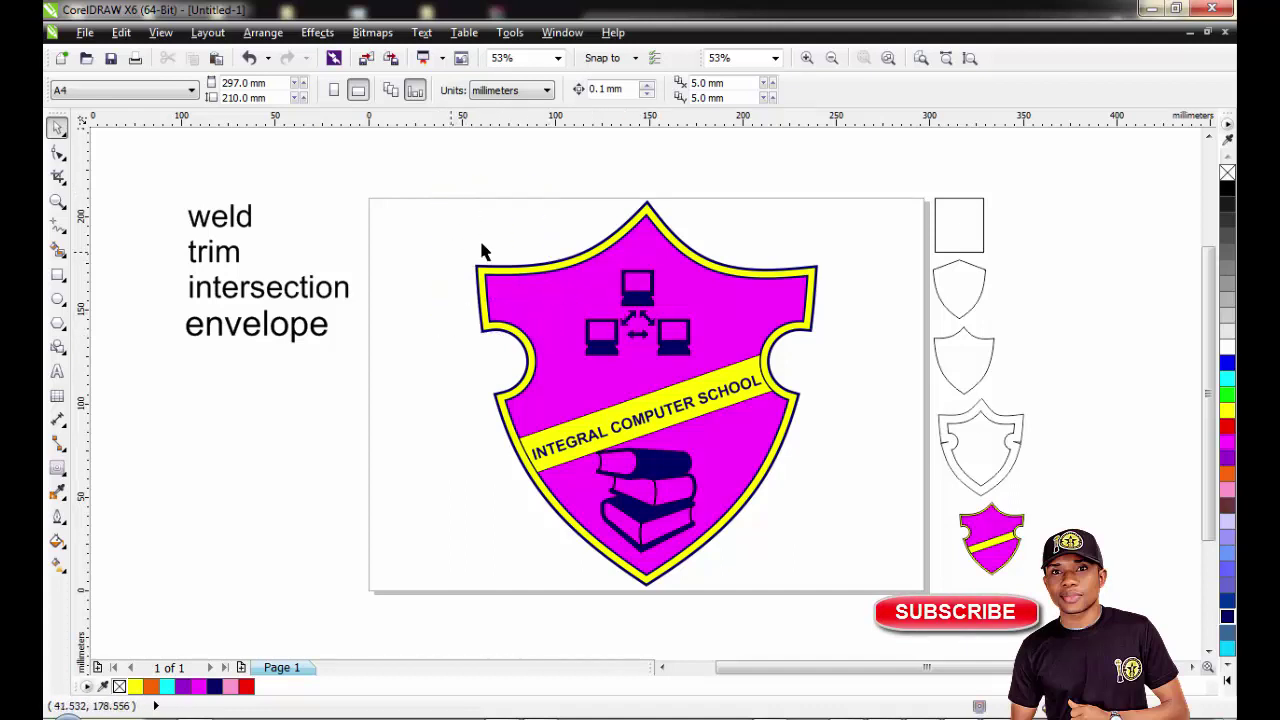